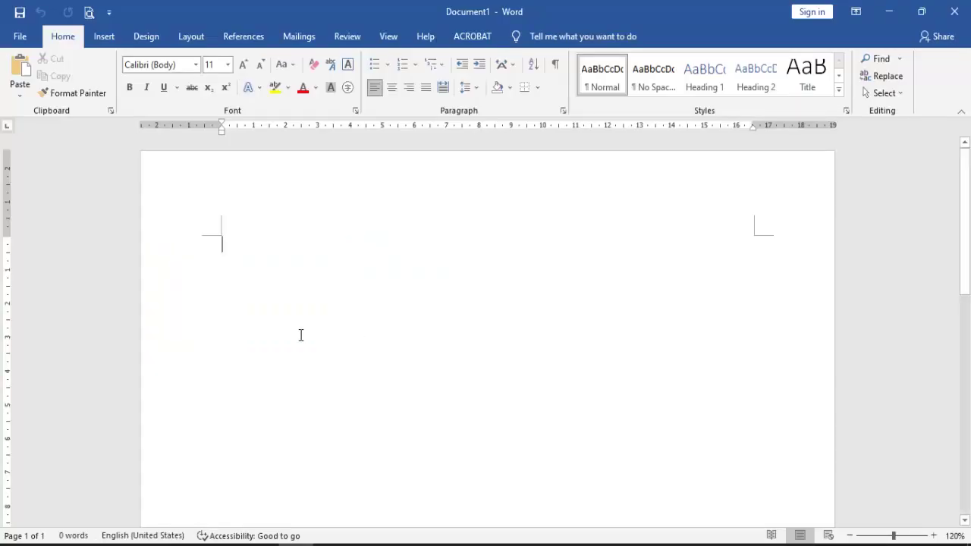
- Insert a 9-column by 5-row table and add an empty line above it
{"action": "left_click", "coordinate": [104, 36]}
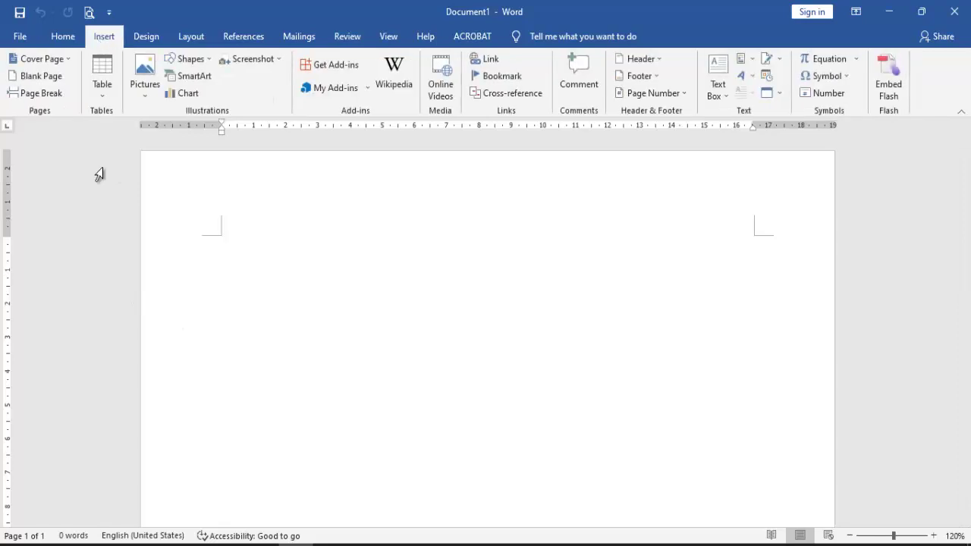
{"action": "left_click", "coordinate": [100, 96]}
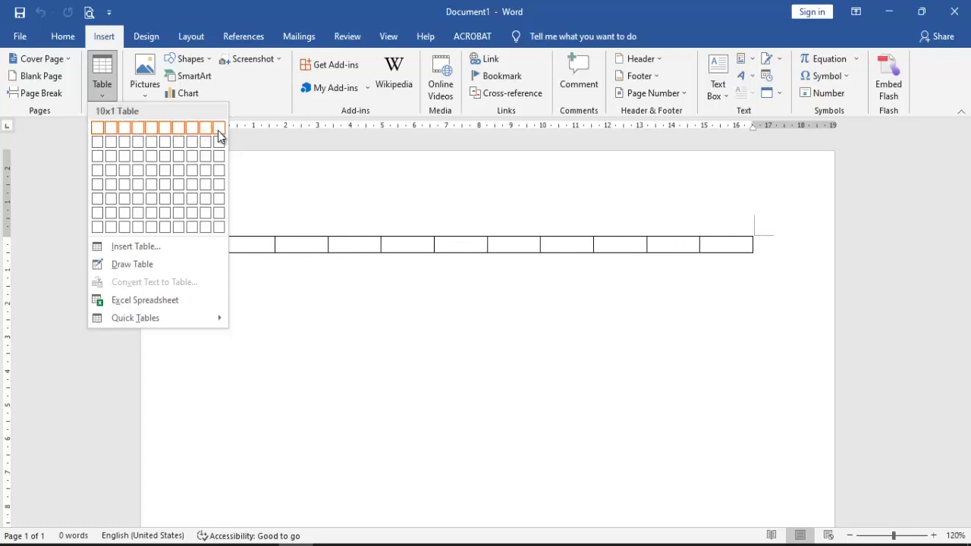
{"action": "left_click", "coordinate": [208, 187]}
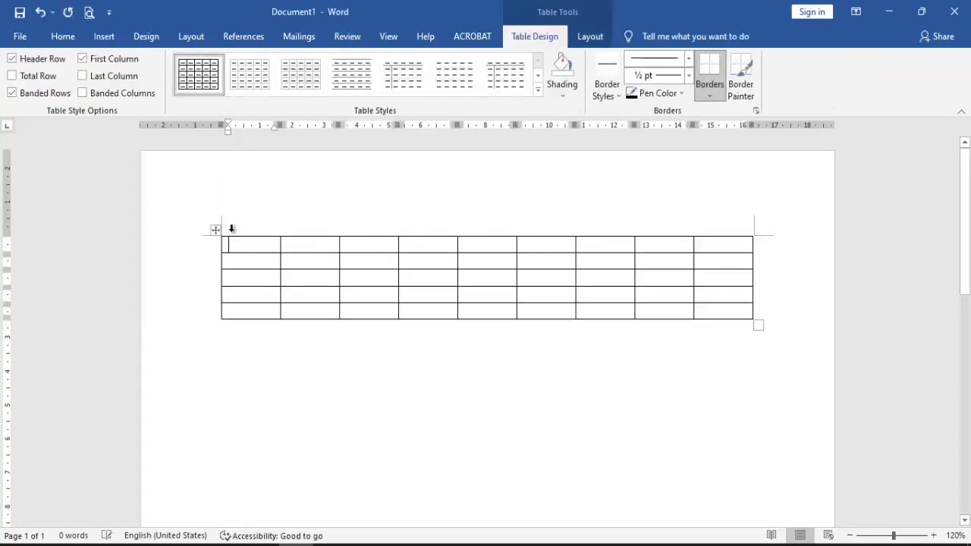
{"action": "left_click", "coordinate": [216, 230]}
{"action": "left_click", "coordinate": [295, 240]}
{"action": "key", "text": "Return"}
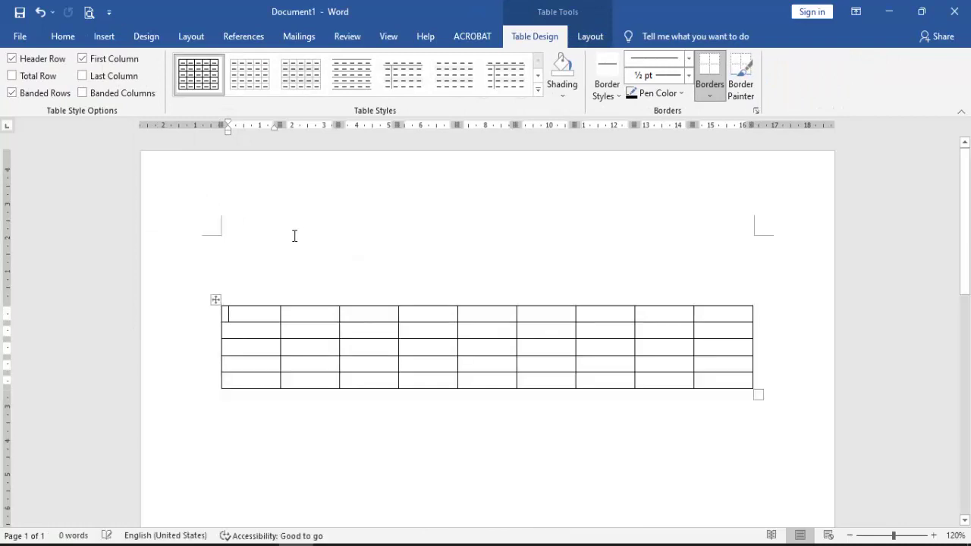
{"action": "left_click", "coordinate": [322, 241]}
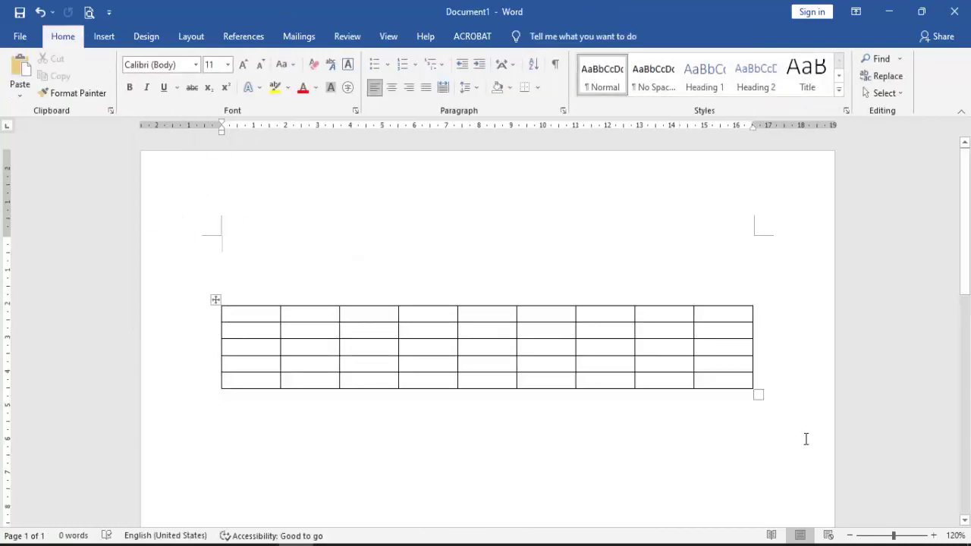
- Switch to Khmer input and type the title ពិន្ទុសិស្ស២០២១ on the empty line
{"action": "key", "text": "super+space"}
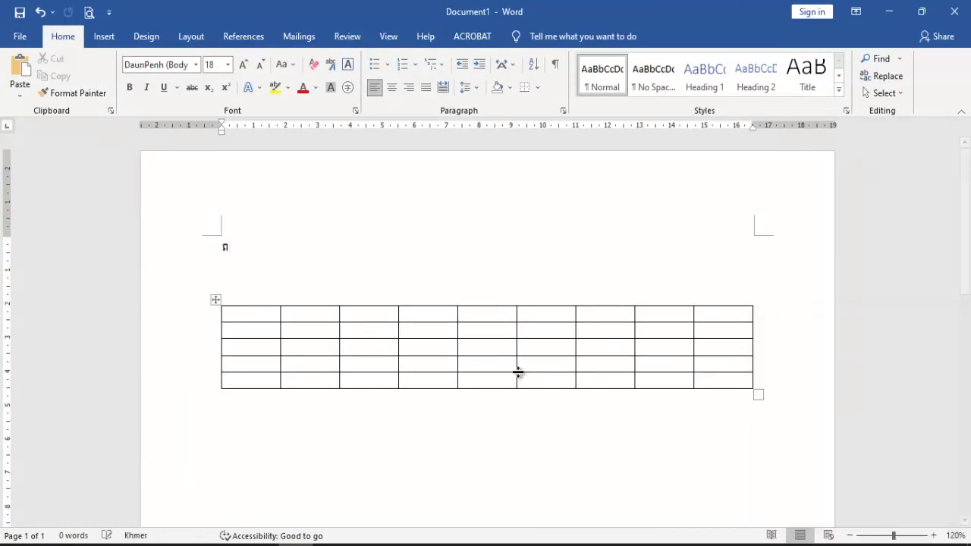
{"action": "type", "text": "ពិខទ"}
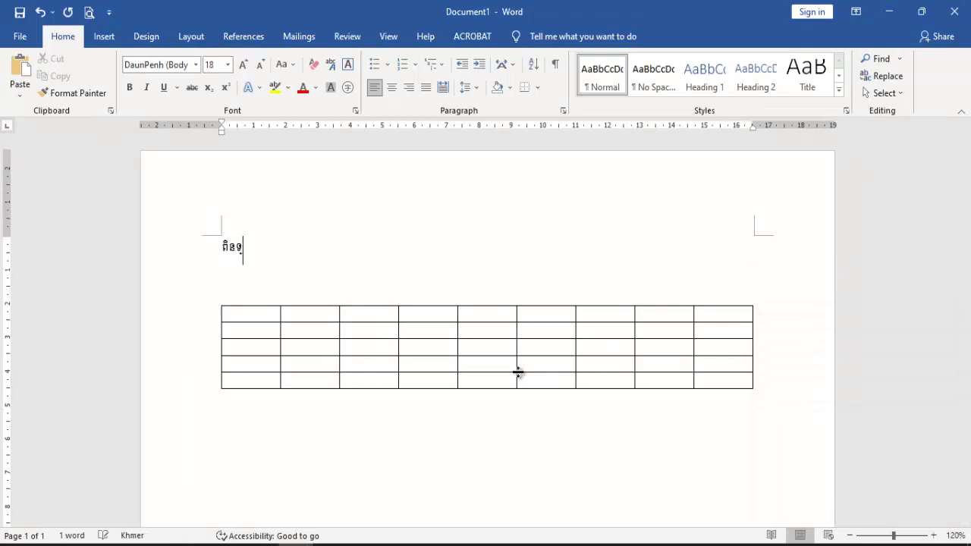
{"action": "key", "text": "BackSpace"}
{"action": "key", "text": "BackSpace"}
{"action": "key", "text": "BackSpace"}
{"action": "type", "text": "ន្ទុស"}
{"action": "type", "text": "ិស្ស២០២"}
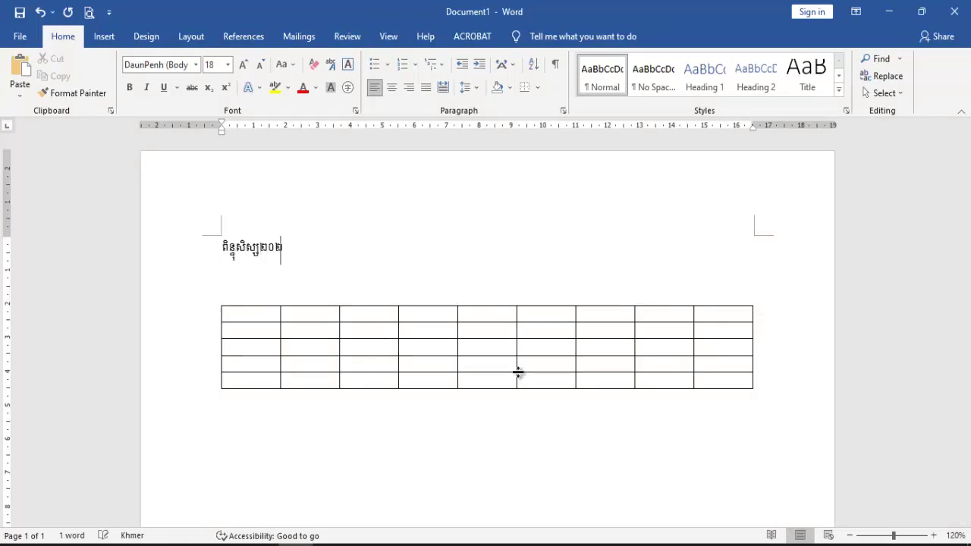
{"action": "type", "text": "១"}
- Make the title centred and bold in Kh Muol at 16 pt
{"action": "left_click", "coordinate": [184, 248]}
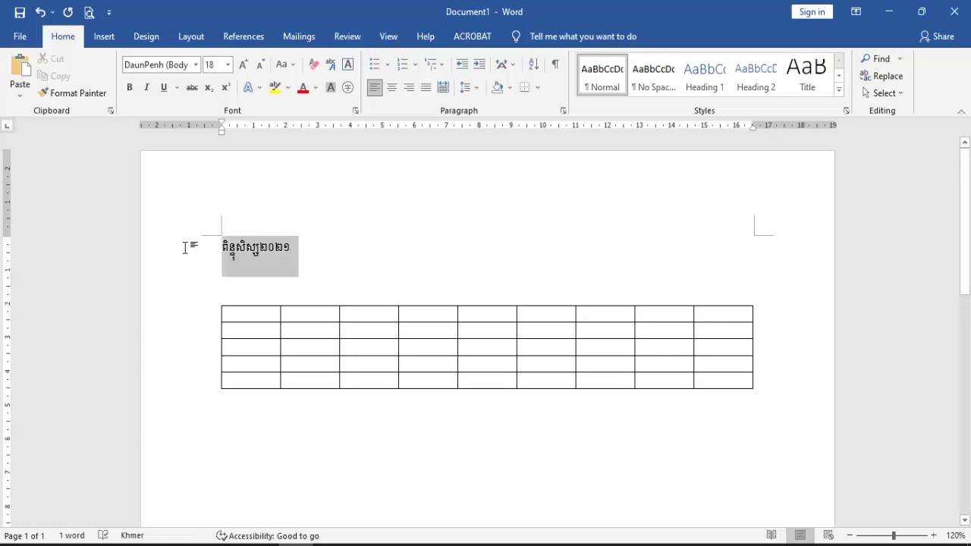
{"action": "left_click", "coordinate": [392, 87]}
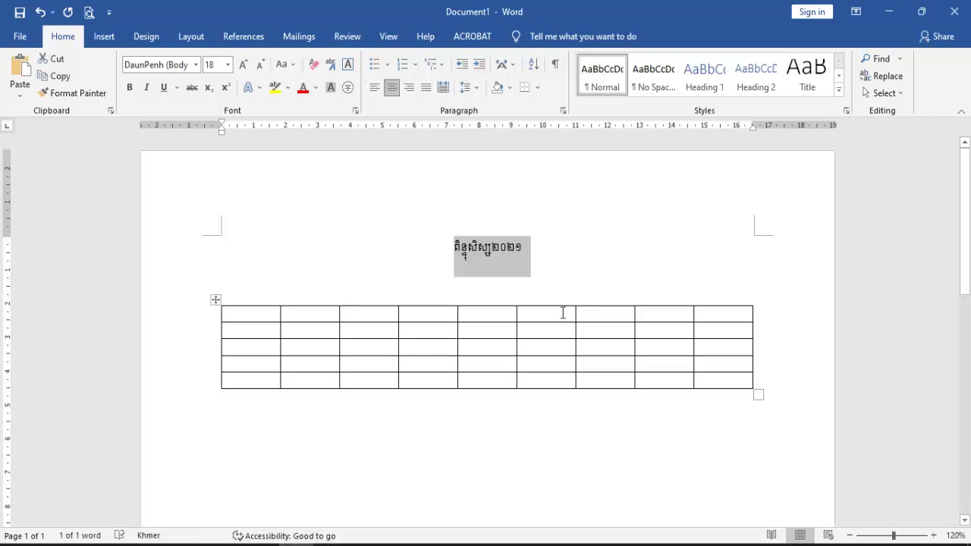
{"action": "left_click", "coordinate": [129, 87]}
{"action": "left_click", "coordinate": [227, 66]}
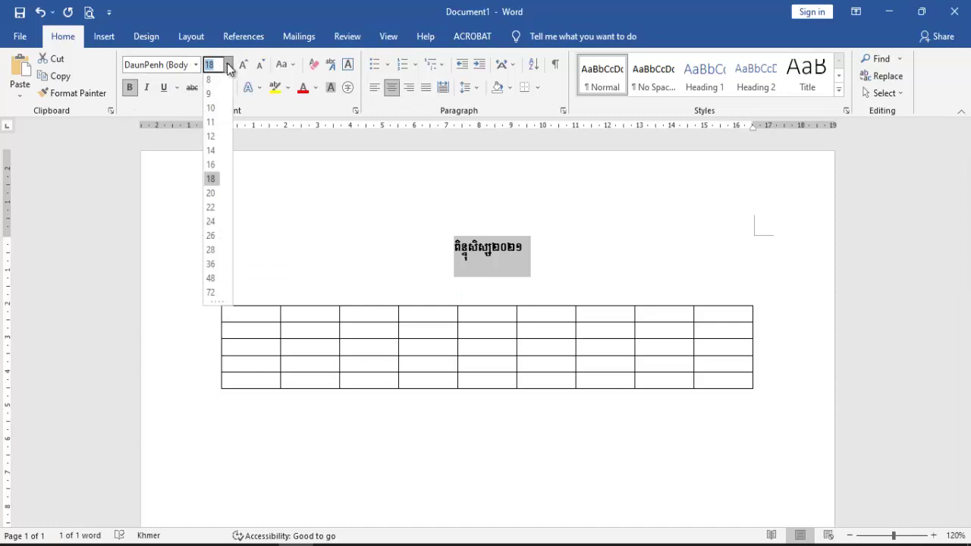
{"action": "left_click", "coordinate": [211, 238]}
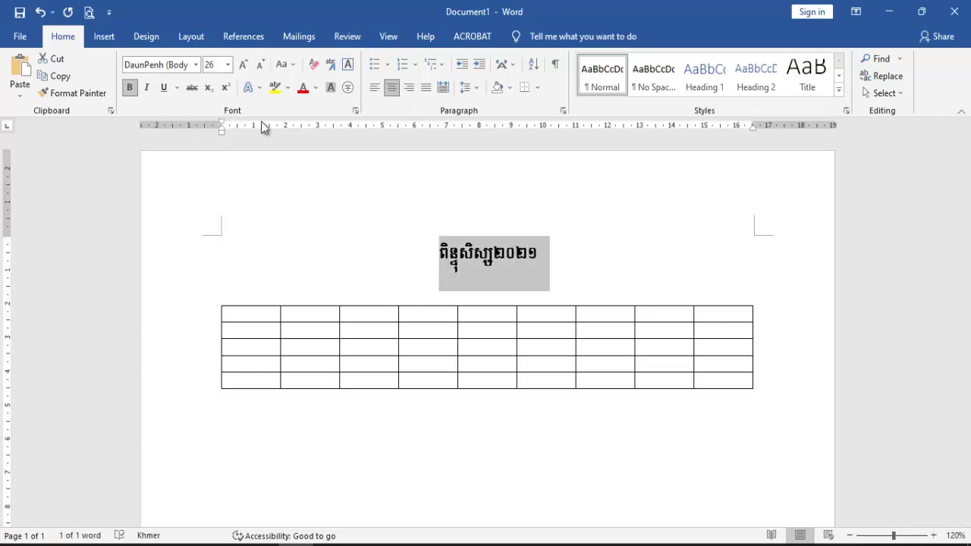
{"action": "left_click", "coordinate": [196, 66]}
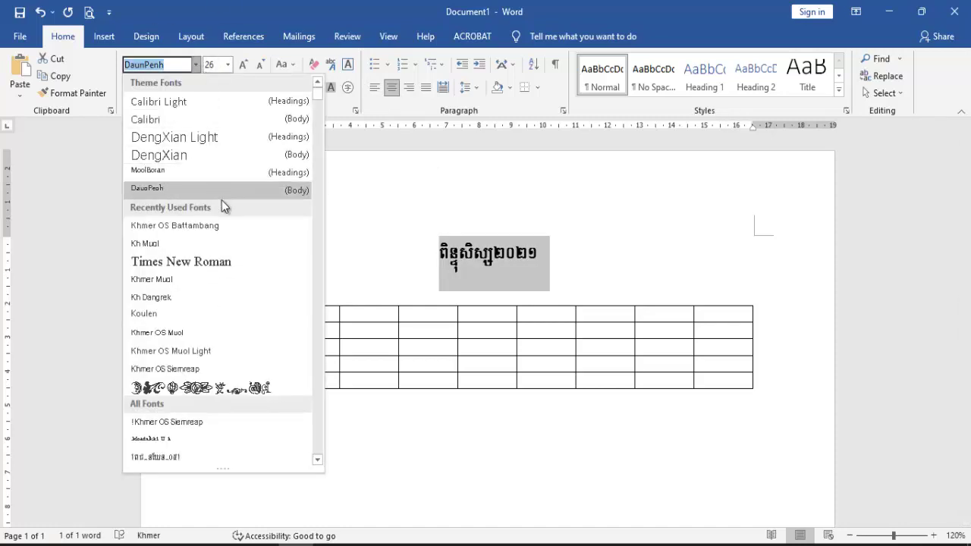
{"action": "left_click", "coordinate": [169, 243]}
{"action": "left_click", "coordinate": [228, 65]}
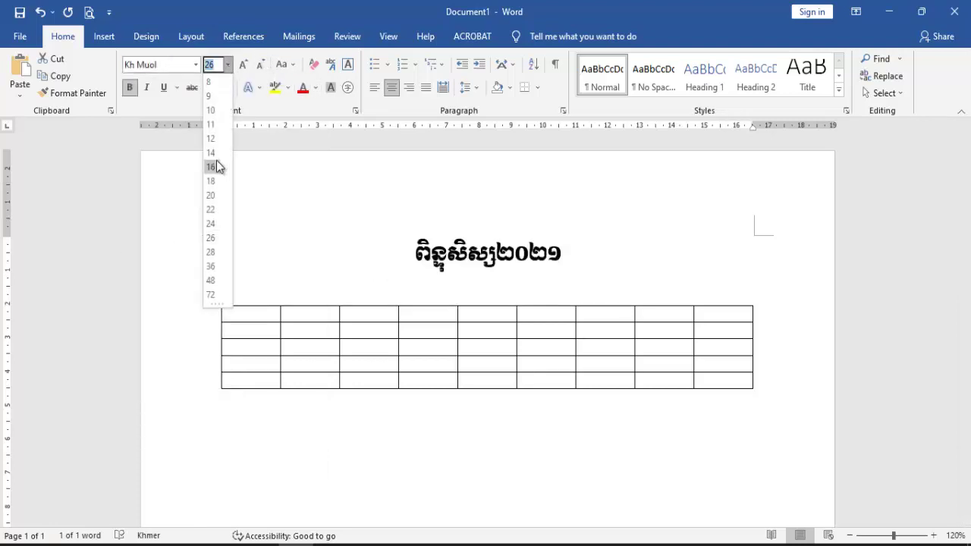
{"action": "left_click", "coordinate": [216, 161]}
- Type ឈ្មោះសិស្ស and ភេទ into the table's first two header cells
{"action": "left_click", "coordinate": [268, 321]}
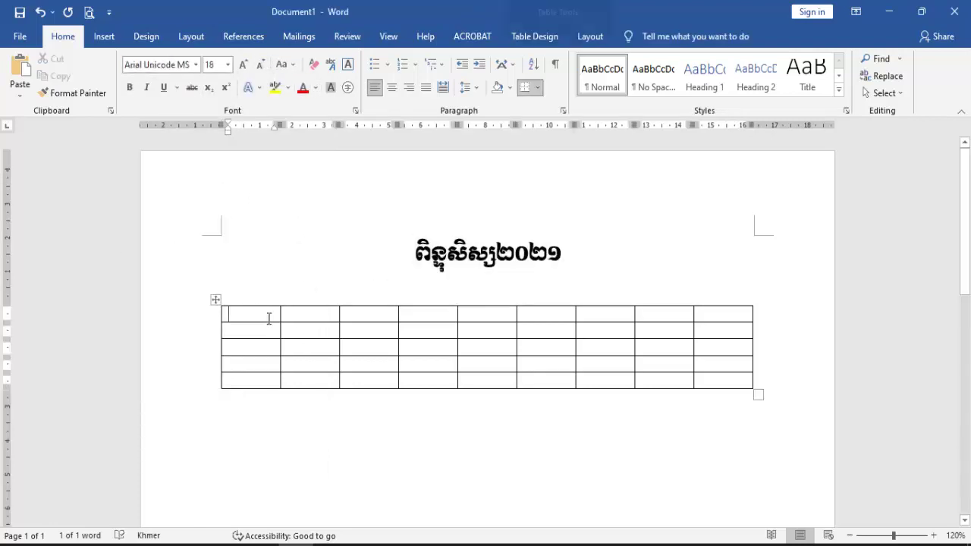
{"action": "scroll", "coordinate": [432, 312], "scroll_direction": "down", "scroll_amount": 2}
{"action": "left_click", "coordinate": [467, 311]}
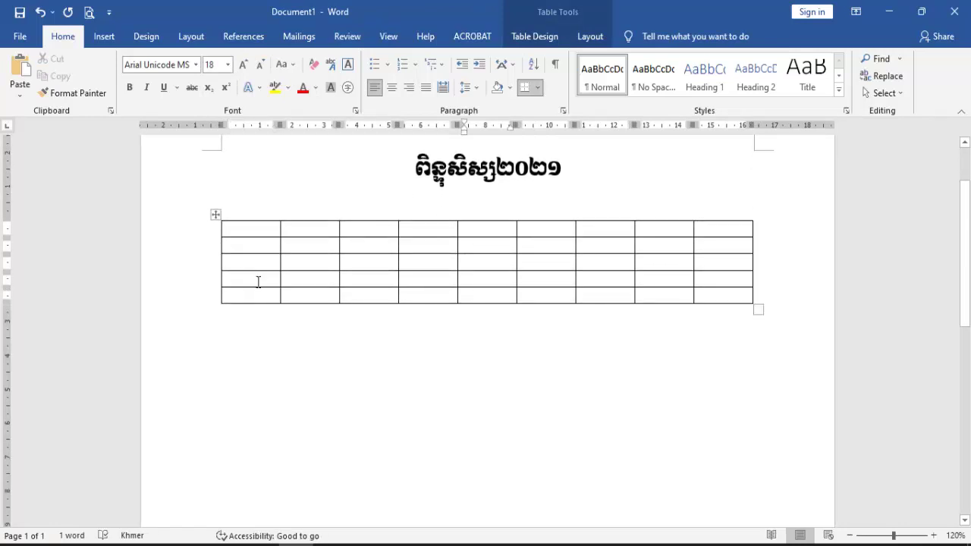
{"action": "left_click", "coordinate": [260, 229]}
{"action": "type", "text": "ឈ"}
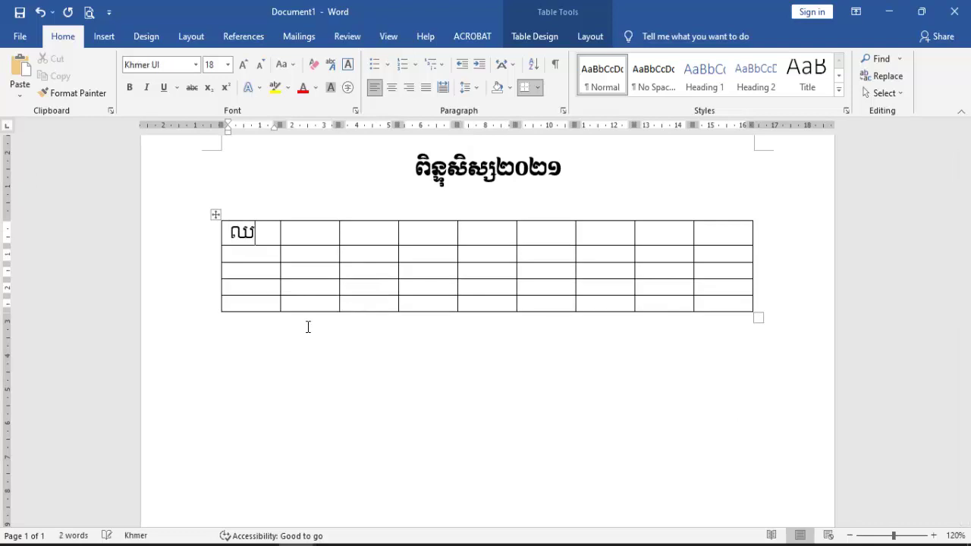
{"action": "type", "text": "្មេ"}
{"action": "key", "text": "BackSpace"}
{"action": "type", "text": "ោះសិស្ស"}
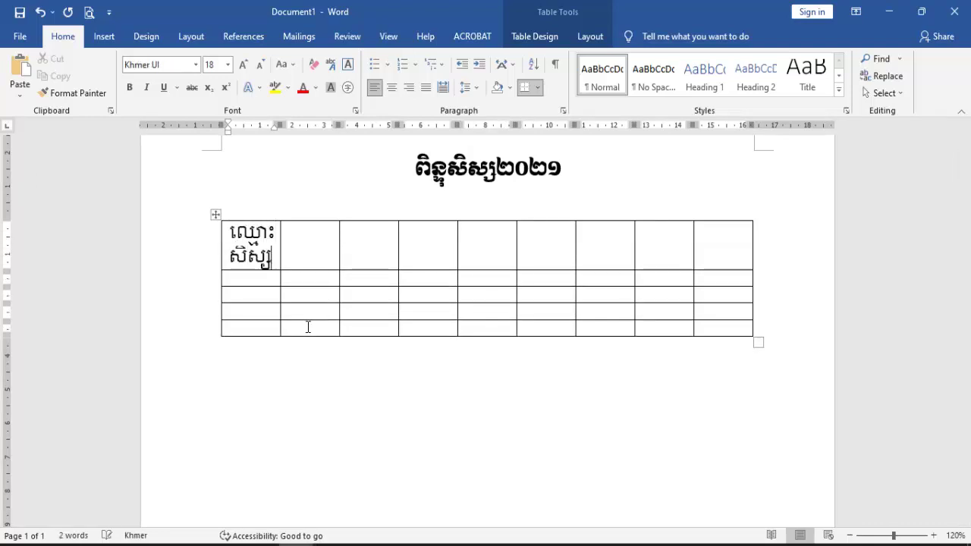
{"action": "key", "text": "Tab"}
{"action": "type", "text": "កេទ"}
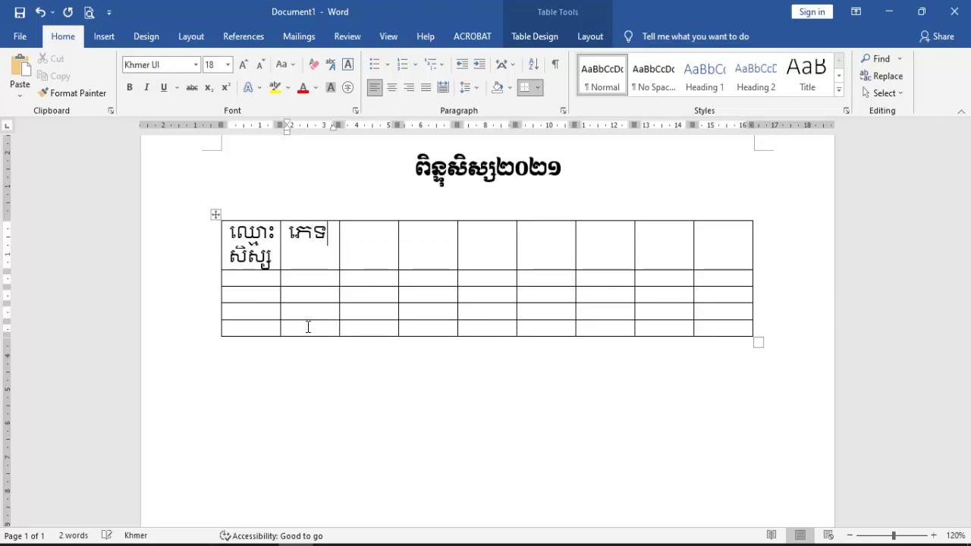
{"action": "key", "text": "Tab"}
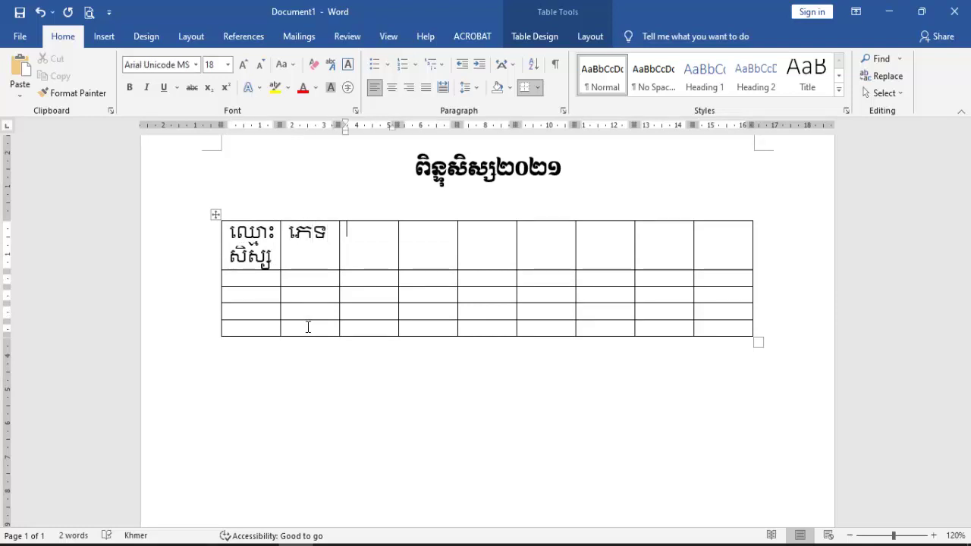
- Set all table text to Khmer OS Battambang at 10 pt
{"action": "left_click", "coordinate": [215, 214]}
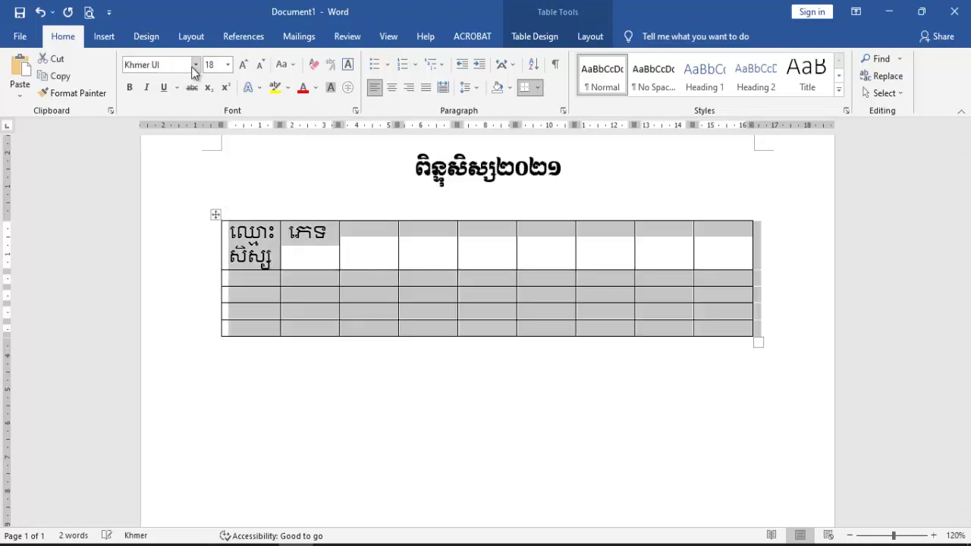
{"action": "left_click", "coordinate": [196, 65]}
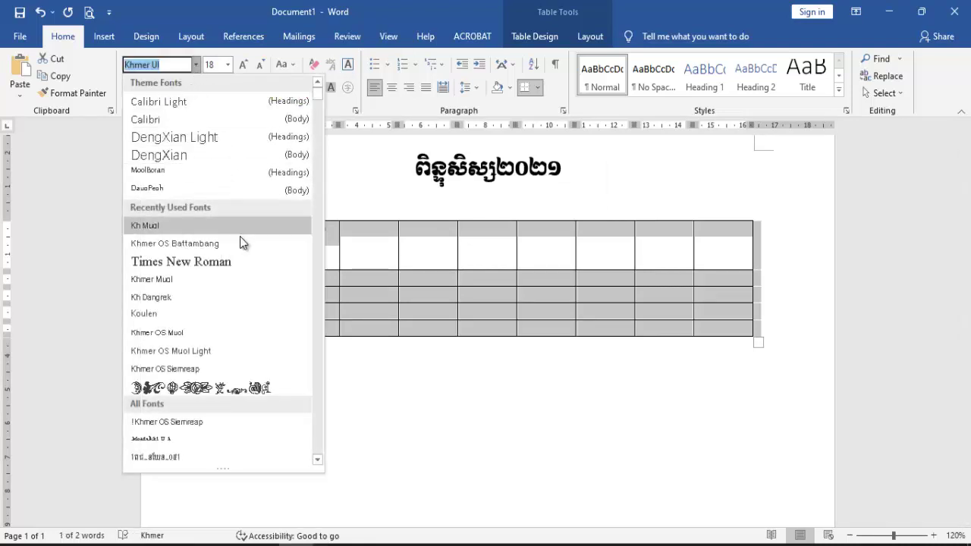
{"action": "left_click", "coordinate": [220, 244]}
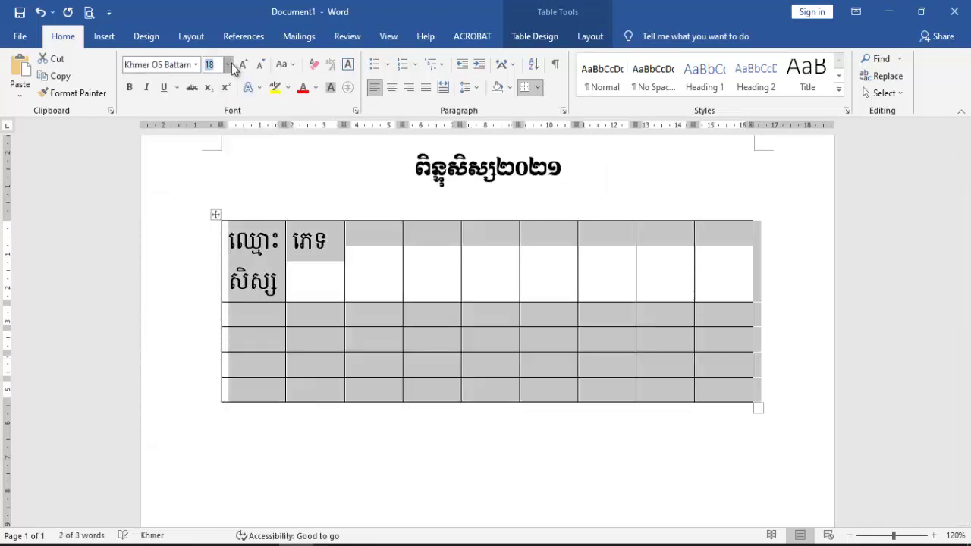
{"action": "left_click", "coordinate": [229, 65]}
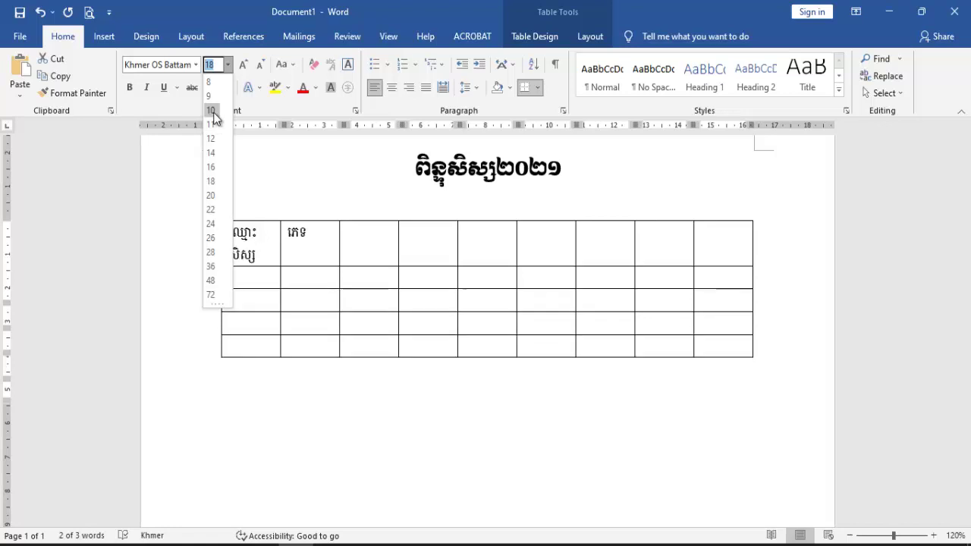
{"action": "left_click", "coordinate": [211, 110]}
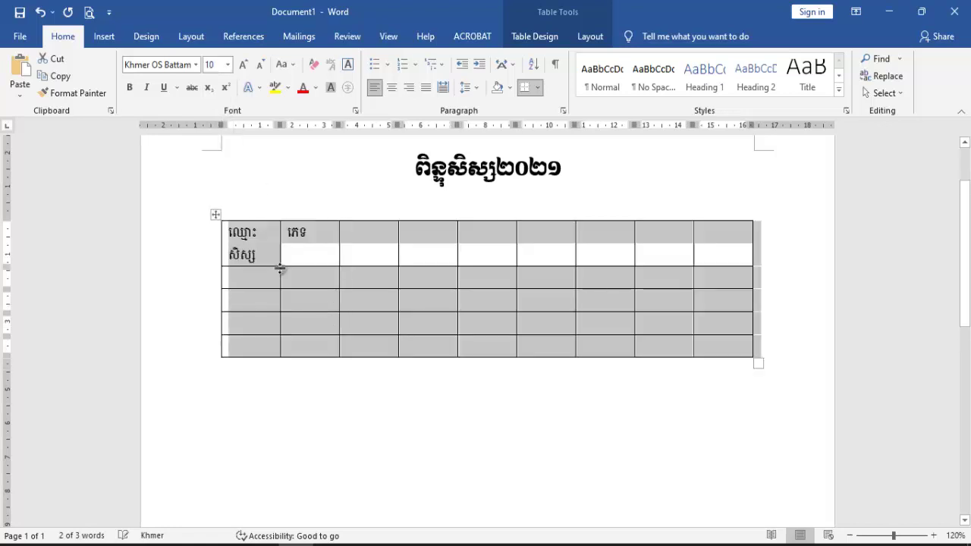
{"action": "left_click", "coordinate": [347, 236]}
{"action": "left_click", "coordinate": [367, 236]}
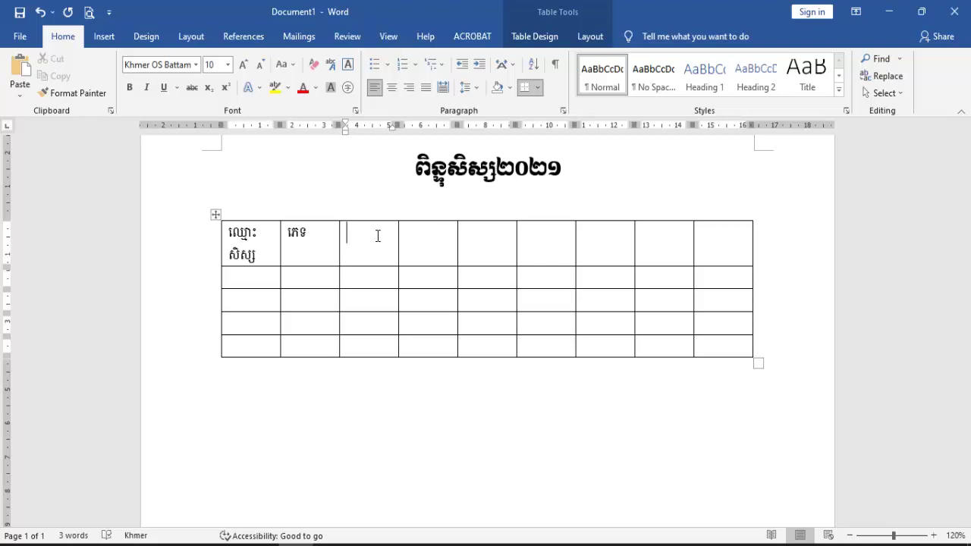
- Merge the top-row cells of columns 3, 4 and 5 into one header cell
{"action": "left_click_drag", "start_coordinate": [378, 236], "coordinate": [479, 238]}
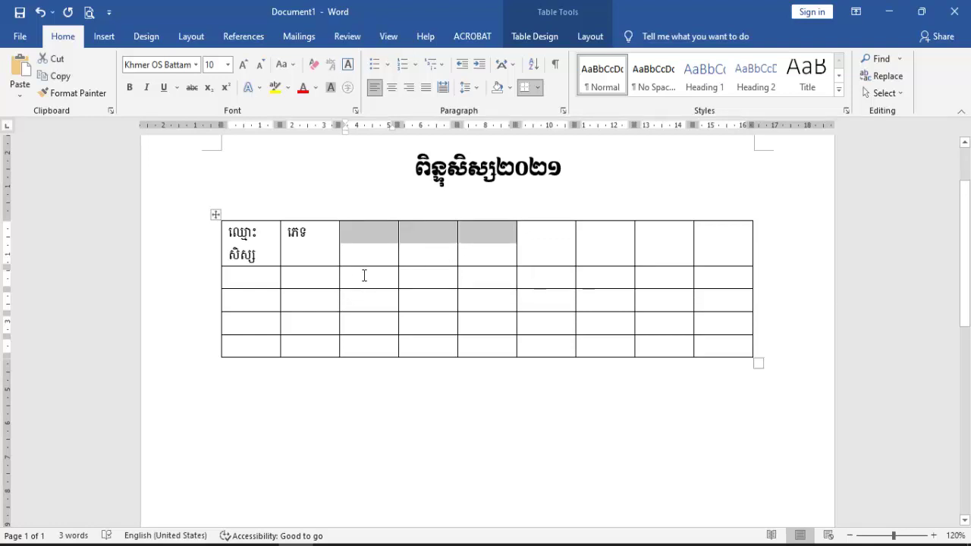
{"action": "left_click", "coordinate": [364, 276]}
{"action": "left_click", "coordinate": [418, 275]}
{"action": "left_click", "coordinate": [492, 276]}
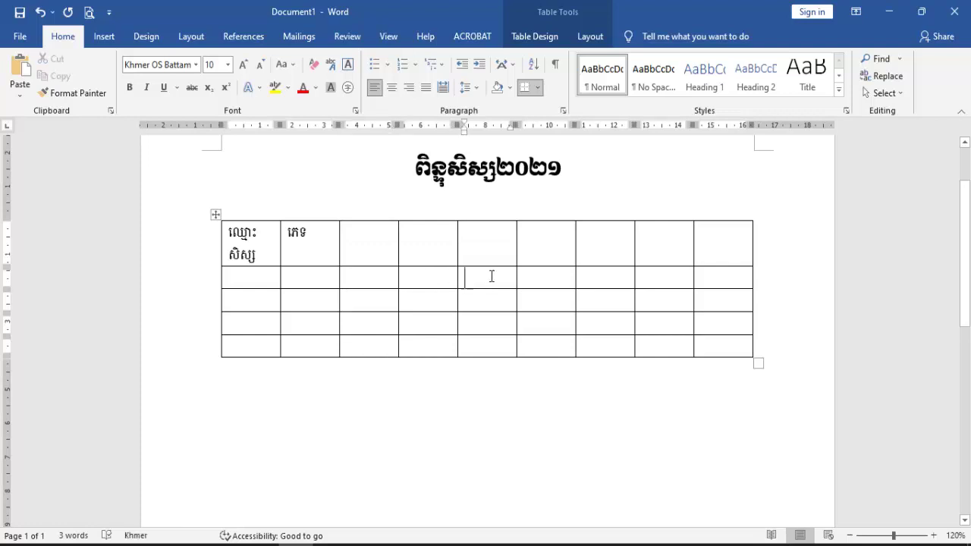
{"action": "left_click_drag", "start_coordinate": [353, 238], "coordinate": [473, 240]}
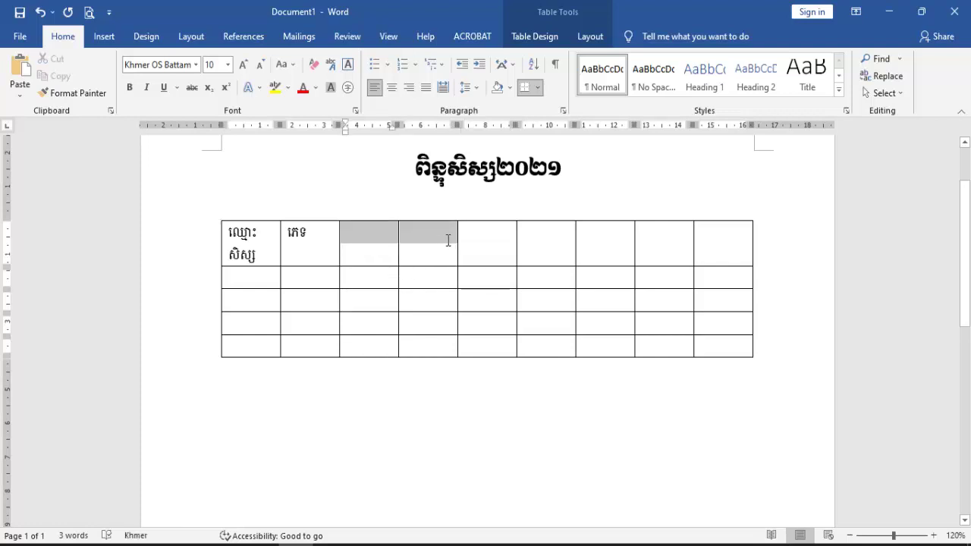
{"action": "left_click", "coordinate": [589, 36]}
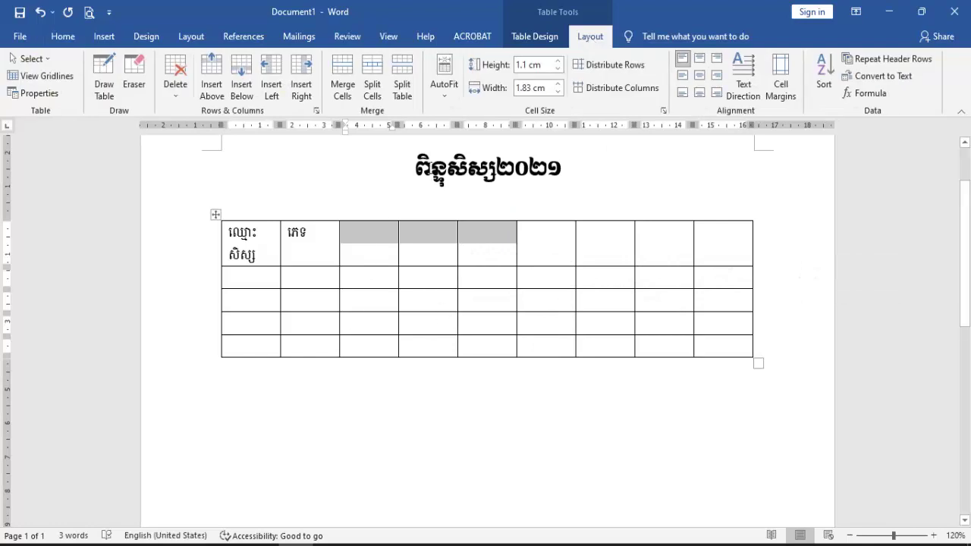
{"action": "right_click", "coordinate": [376, 232]}
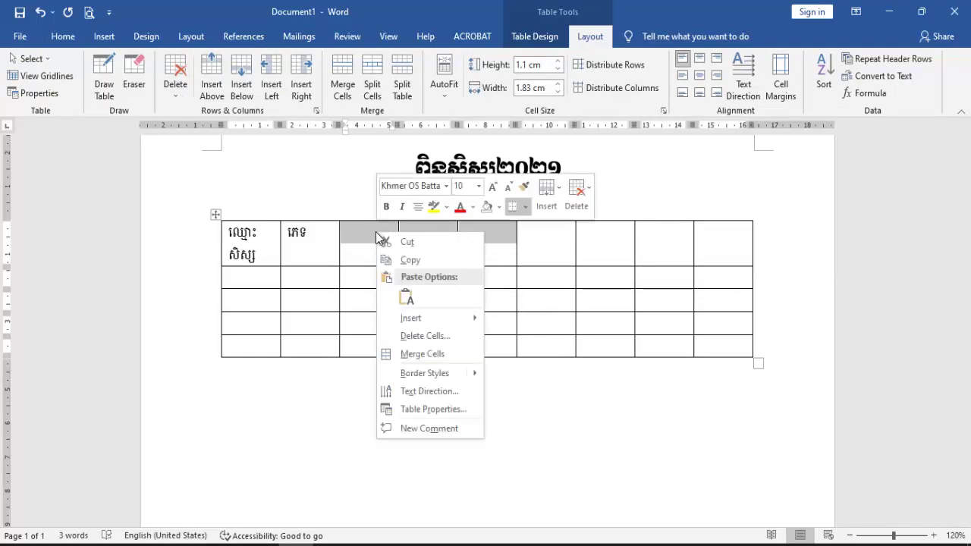
{"action": "left_click", "coordinate": [433, 354]}
{"action": "left_click", "coordinate": [419, 257]}
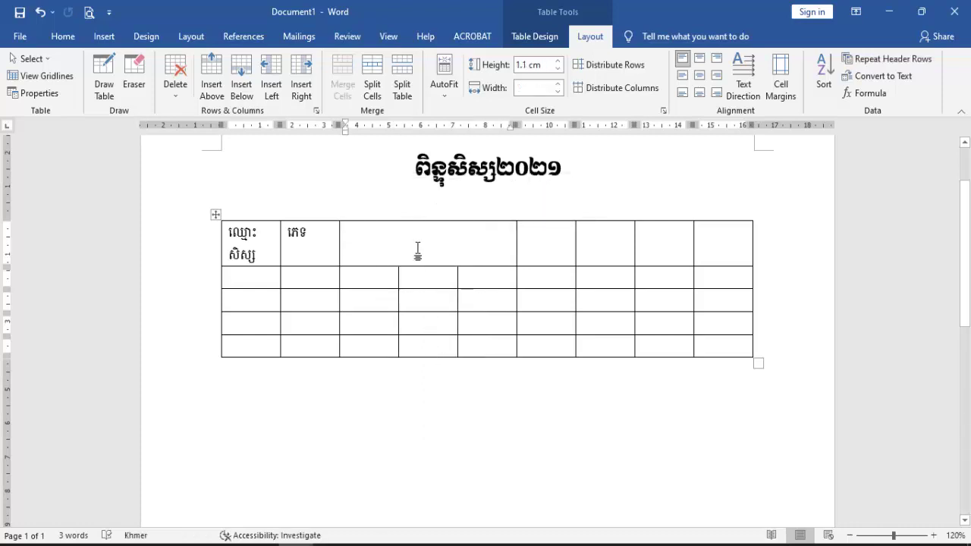
- Label the merged cell ភាសាខ្មែរ and type សរសេរតាមអាន in the first cell below it
{"action": "type", "text": "ថ្ងៃ"}
{"action": "key", "text": "BackSpace"}
{"action": "key", "text": "BackSpace"}
{"action": "key", "text": "BackSpace"}
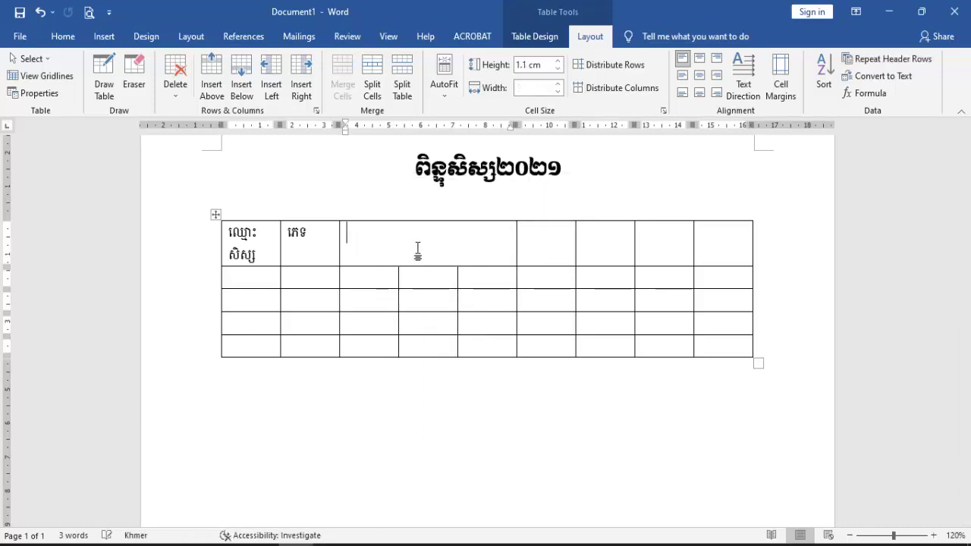
{"action": "type", "text": "ភាសា"}
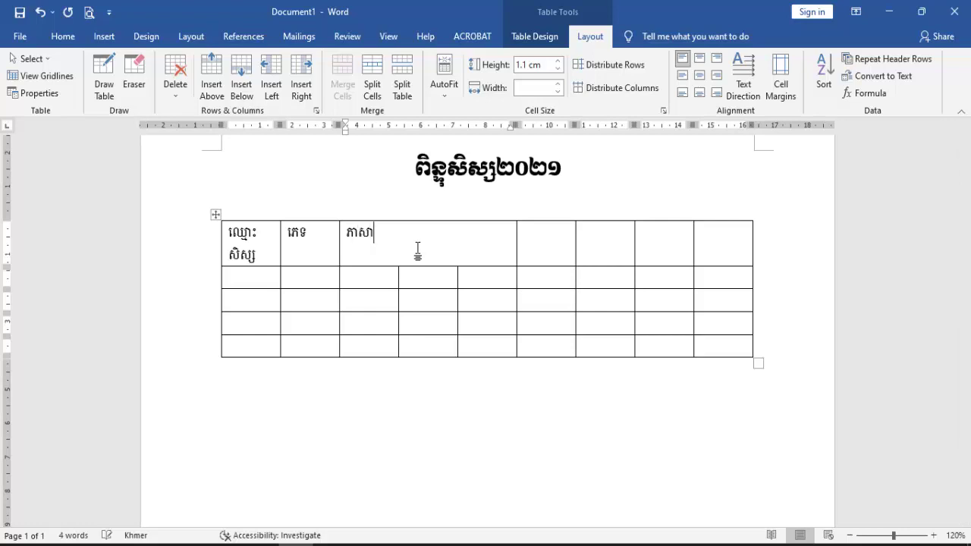
{"action": "type", "text": "ខ្មែរ"}
{"action": "left_click", "coordinate": [369, 277]}
{"action": "left_click", "coordinate": [416, 281]}
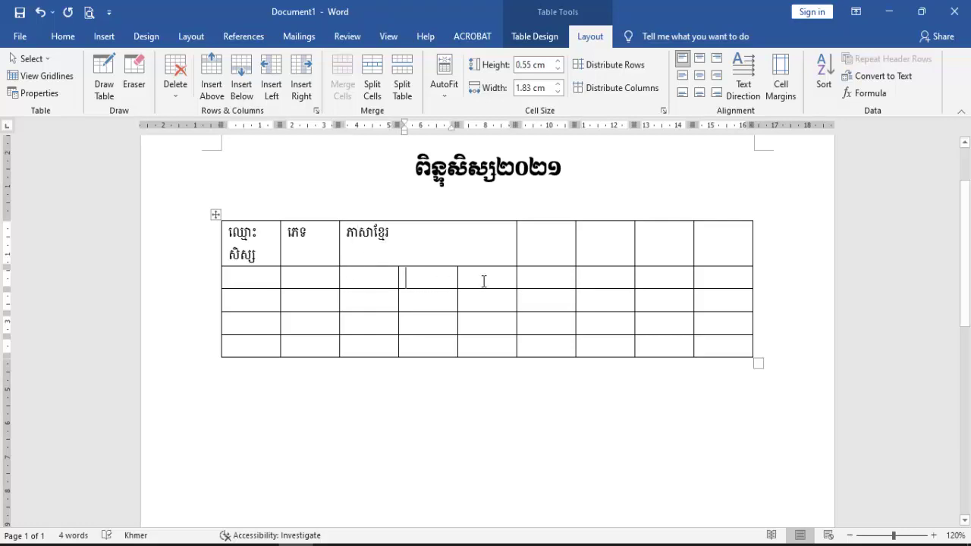
{"action": "left_click", "coordinate": [484, 277]}
{"action": "left_click", "coordinate": [357, 282]}
{"action": "type", "text": "ស"}
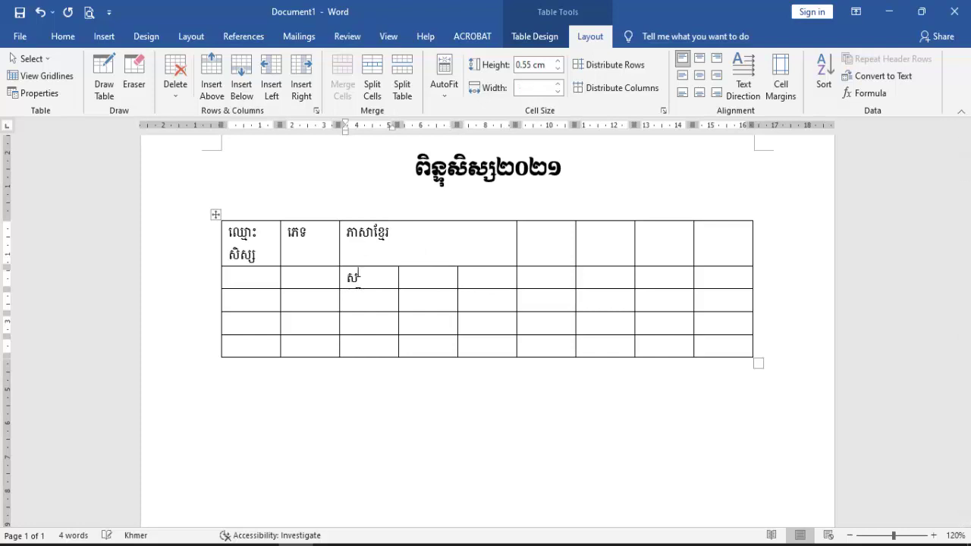
{"action": "type", "text": "រសេរតាម"}
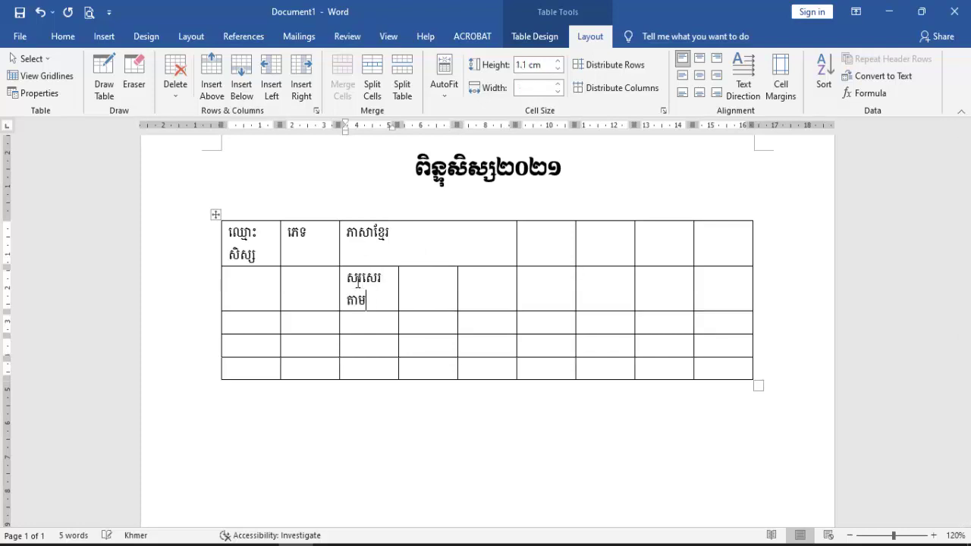
{"action": "type", "text": "អាន"}
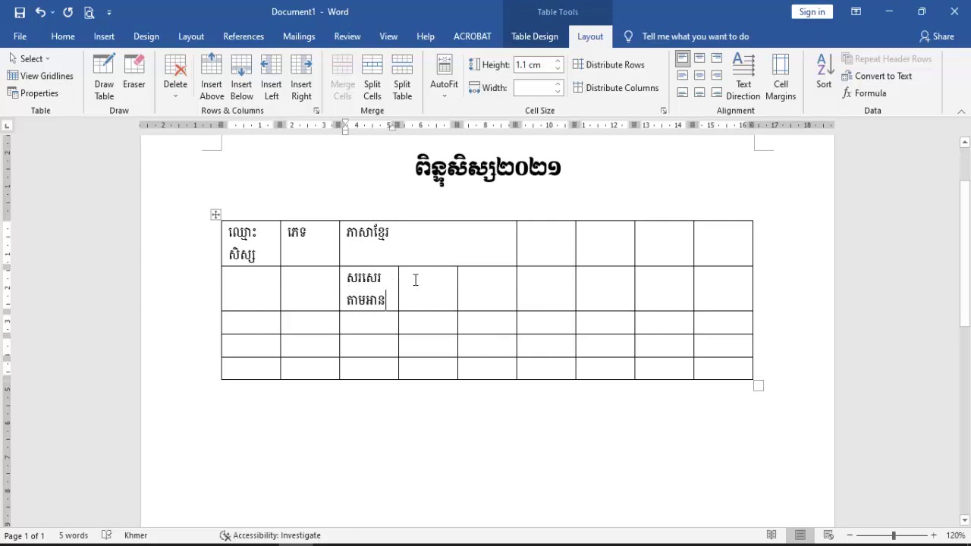
- Fill the next two sub-heading cells with តែងសេចក្តី and វត្តមាន
{"action": "left_click", "coordinate": [415, 279]}
{"action": "type", "text": "តែងស"}
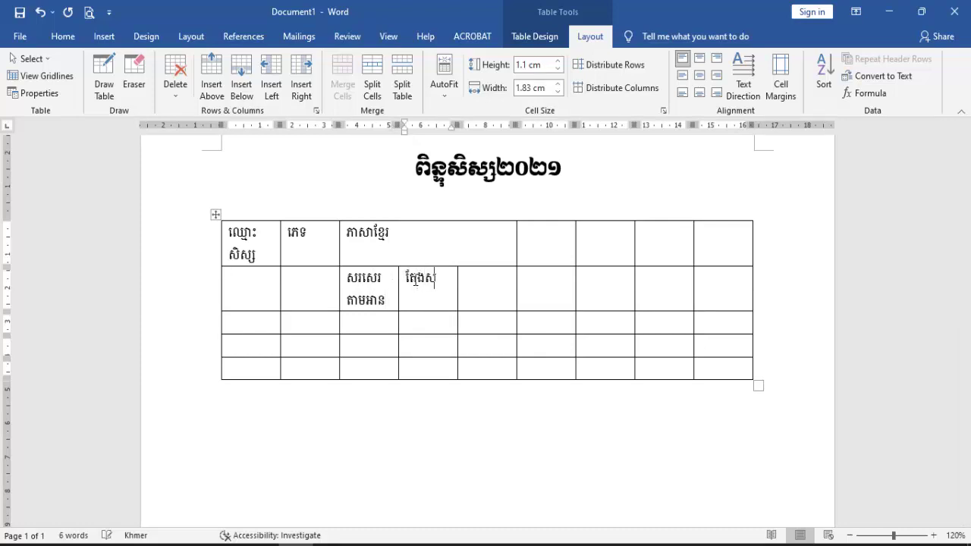
{"action": "type", "text": "េចក្តី"}
{"action": "left_click", "coordinate": [490, 283]}
{"action": "type", "text": "ប្រល"}
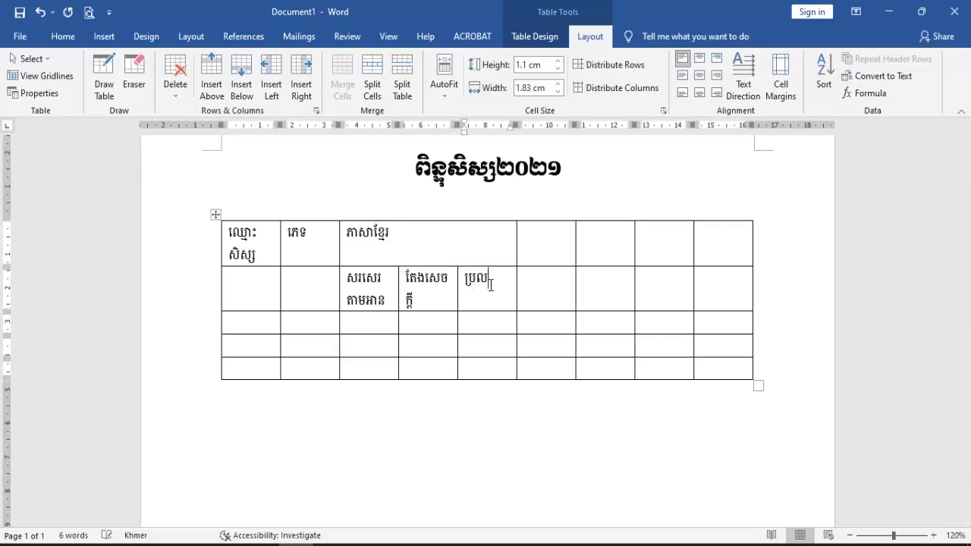
{"action": "key", "text": "BackSpace"}
{"action": "key", "text": "BackSpace"}
{"action": "key", "text": "BackSpace"}
{"action": "key", "text": "BackSpace"}
{"action": "type", "text": "វត្តមាន"}
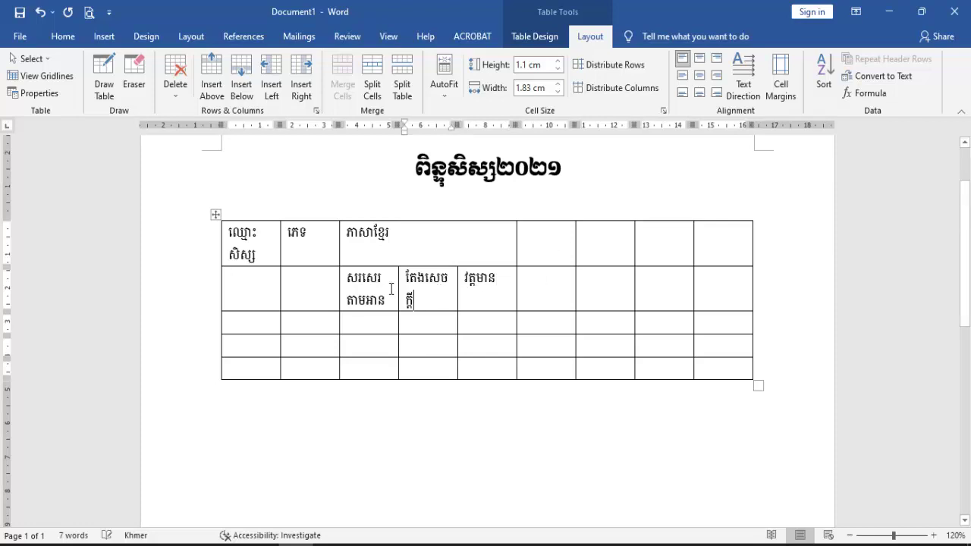
{"action": "left_click", "coordinate": [389, 234]}
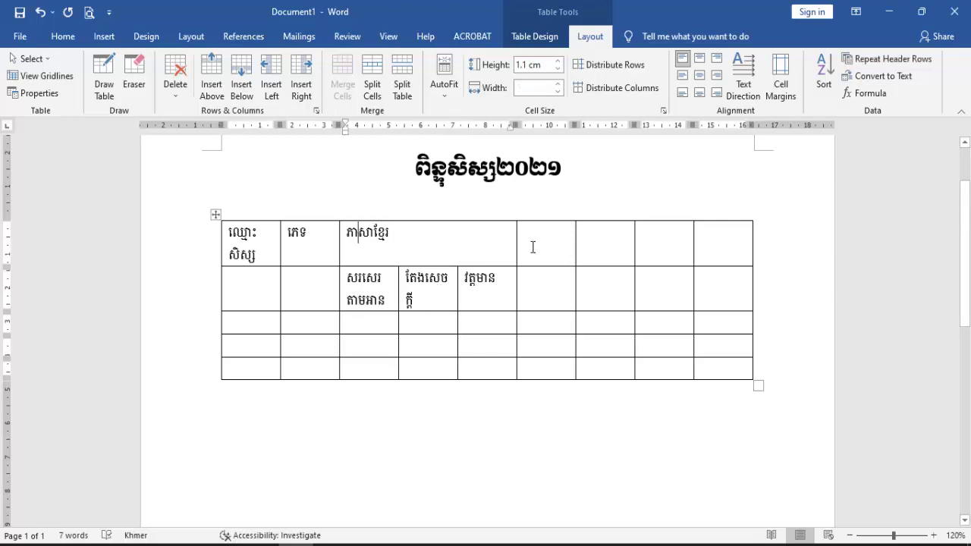
{"action": "left_click_drag", "start_coordinate": [531, 244], "coordinate": [642, 240]}
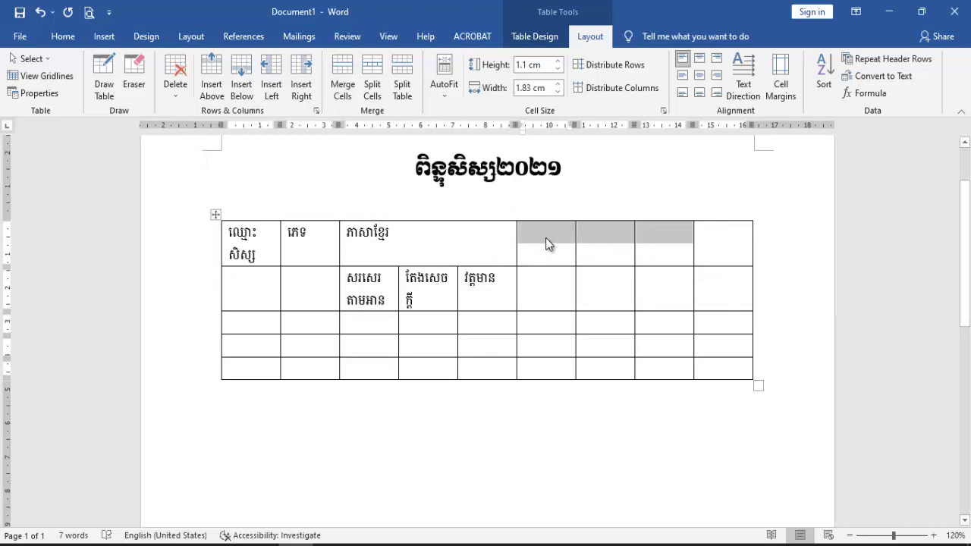
- Merge the next three top-row cells and label the new header គណិតវិទ្យា
{"action": "left_click_drag", "start_coordinate": [548, 232], "coordinate": [650, 231]}
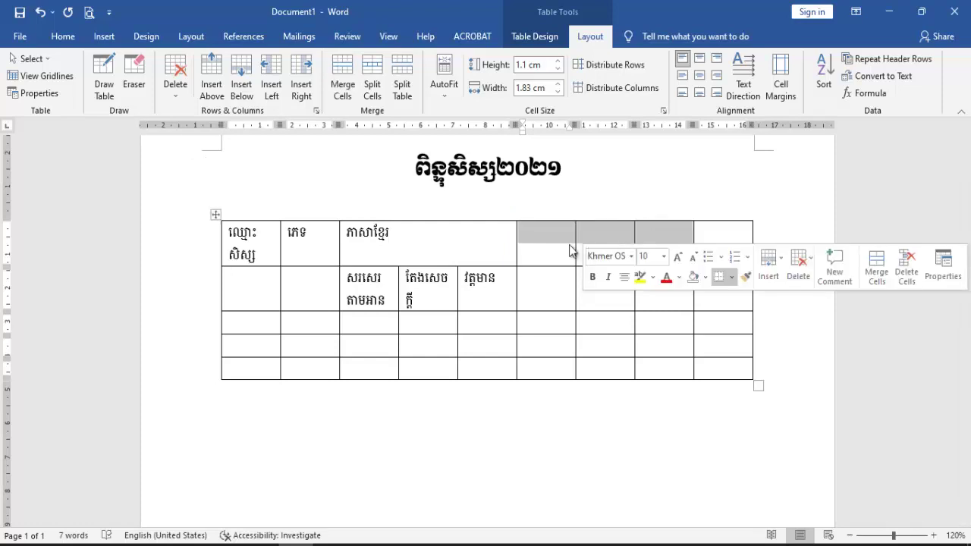
{"action": "left_click_drag", "start_coordinate": [538, 233], "coordinate": [655, 233]}
{"action": "right_click", "coordinate": [655, 232]}
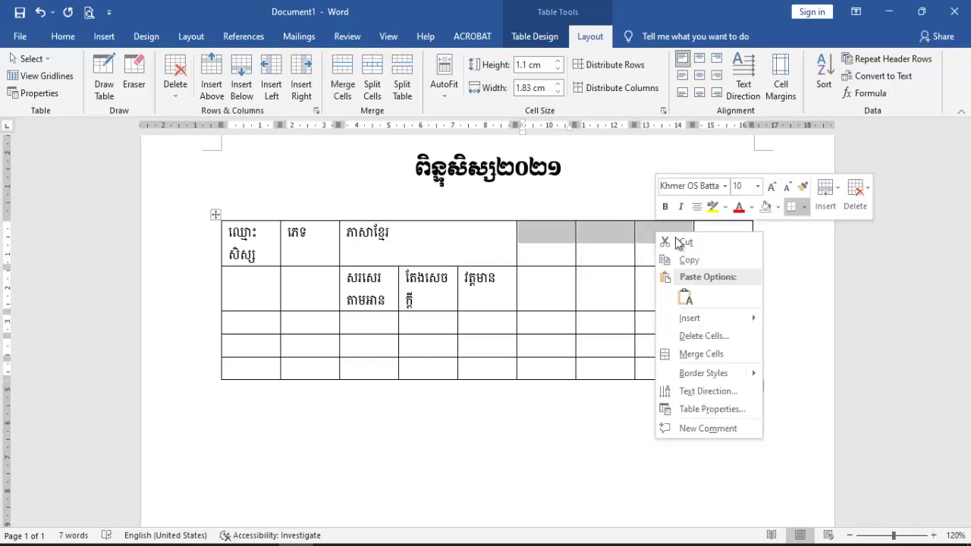
{"action": "left_click", "coordinate": [706, 353]}
{"action": "left_click", "coordinate": [540, 237]}
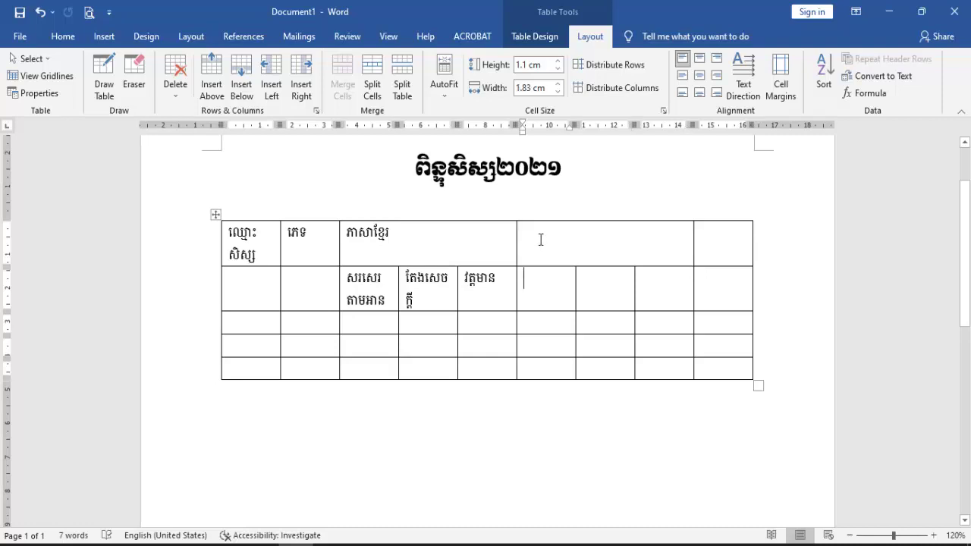
{"action": "type", "text": "គណិតវិ"}
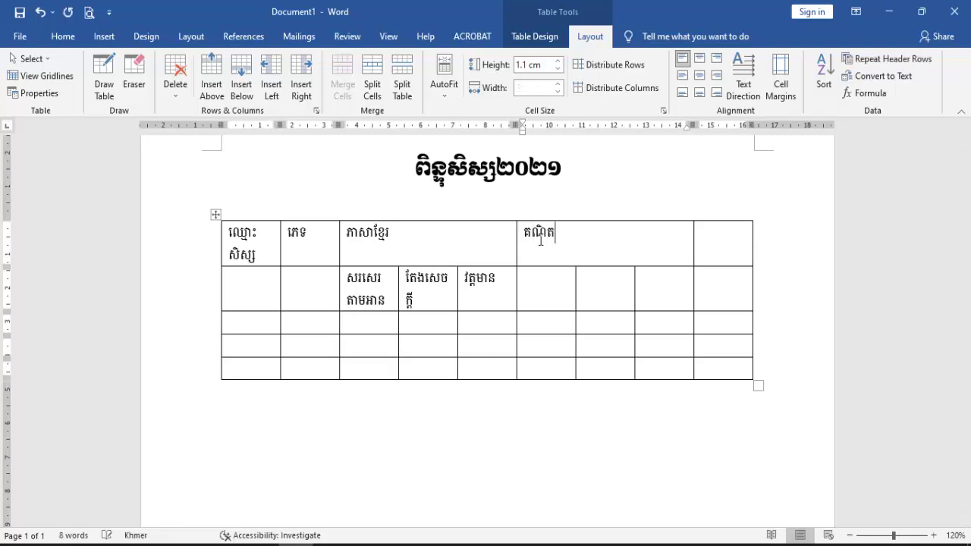
{"action": "type", "text": "ទ្យា"}
- Fill the first two cells under គណិតវិទ្យា with ពិជគណិត and ធរណីមាត្រ
{"action": "left_click", "coordinate": [531, 284]}
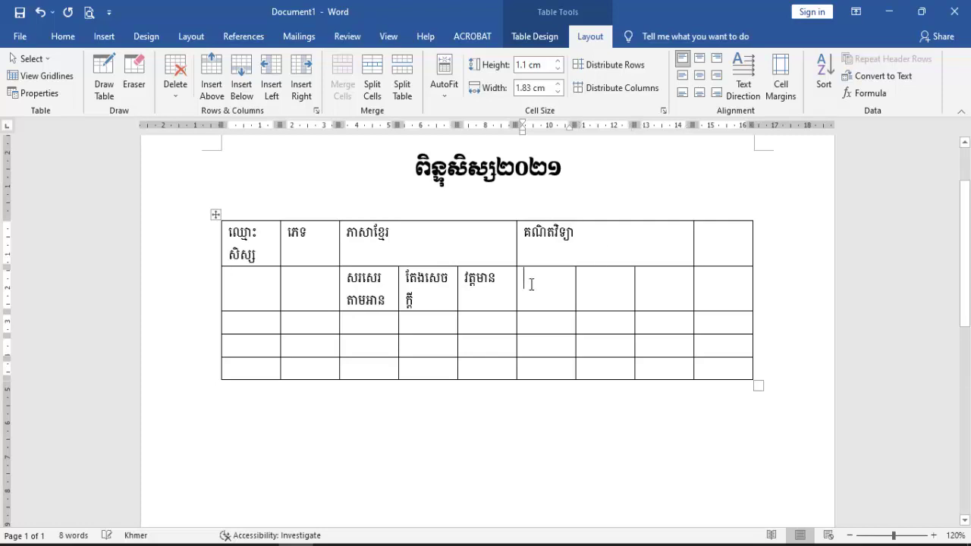
{"action": "type", "text": "ក"}
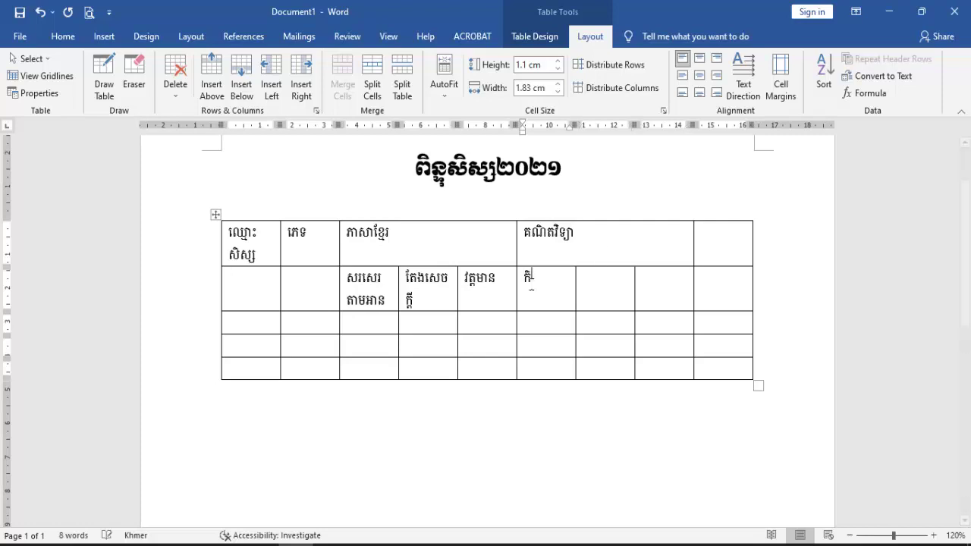
{"action": "type", "text": "ិច្ចកា"}
{"action": "type", "text": "រផ្ទះ"}
{"action": "left_click", "coordinate": [598, 278]}
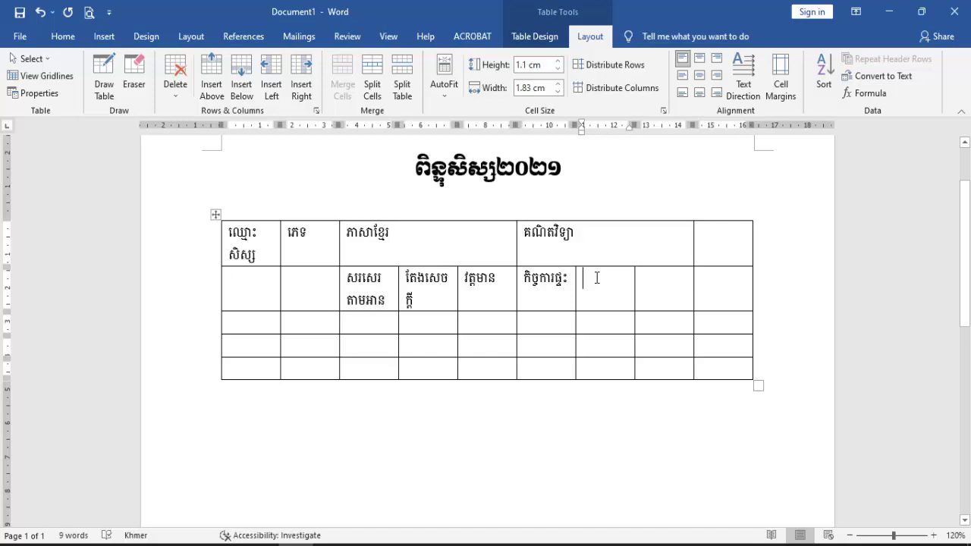
{"action": "type", "text": "ពិជ"}
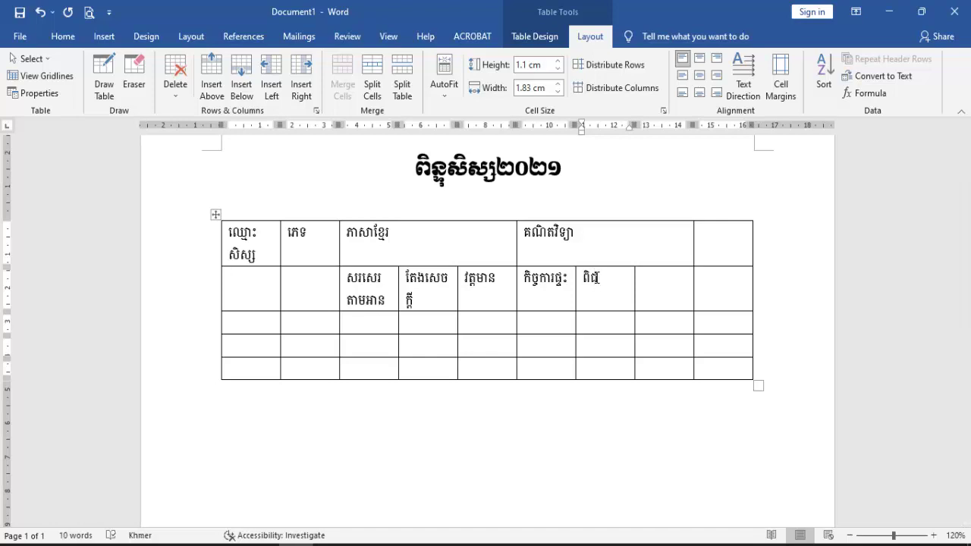
{"action": "type", "text": "្ជគ"}
{"action": "type", "text": "ណ"}
{"action": "type", "text": "ិត"}
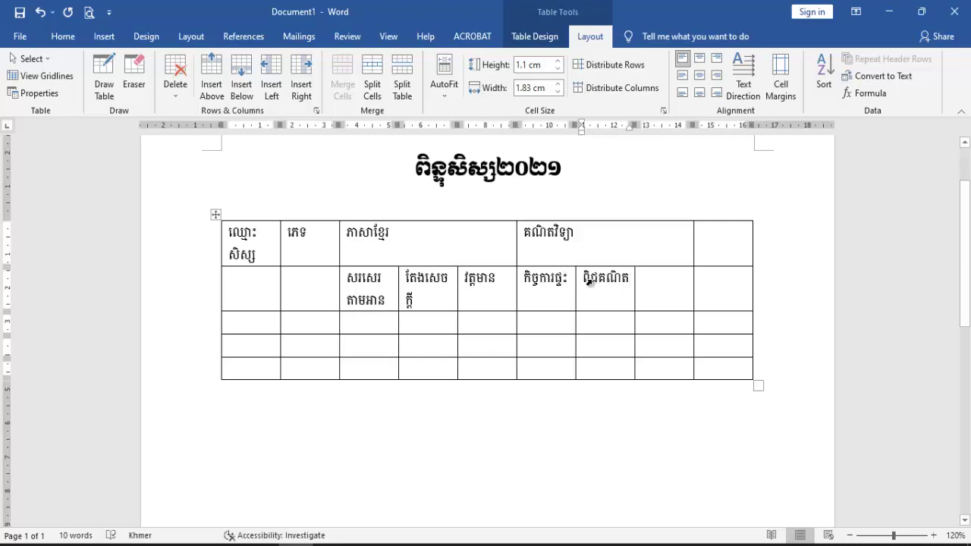
{"action": "triple_click", "coordinate": [606, 281]}
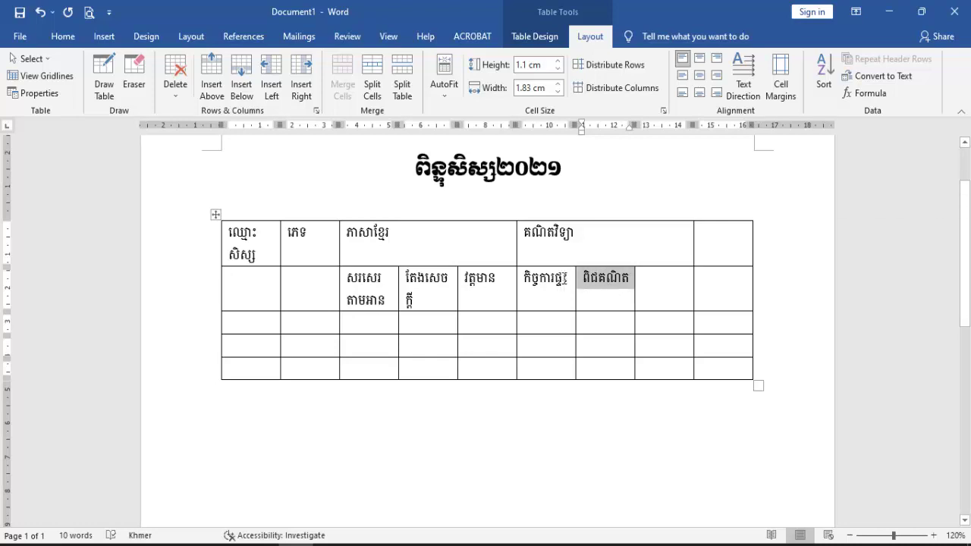
{"action": "left_click", "coordinate": [565, 279]}
{"action": "triple_click", "coordinate": [565, 280]}
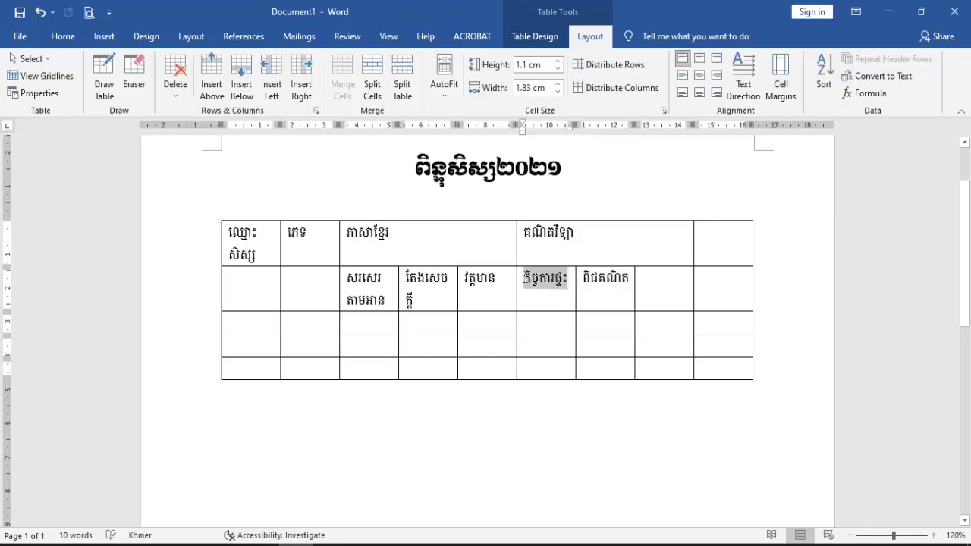
{"action": "key", "text": "ctrl+v"}
{"action": "left_click", "coordinate": [599, 282]}
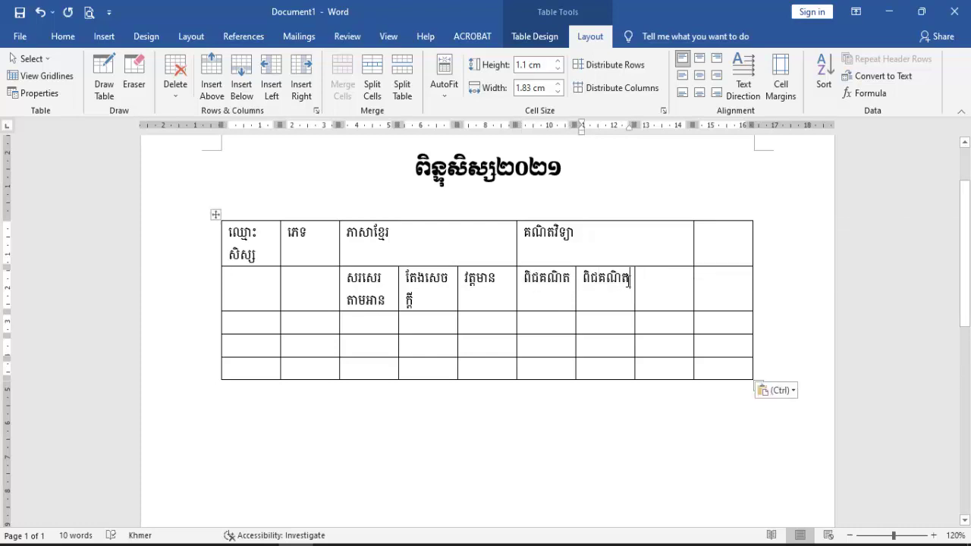
{"action": "left_click", "coordinate": [627, 282]}
{"action": "key", "text": "BackSpace"}
{"action": "key", "text": "BackSpace"}
{"action": "key", "text": "BackSpace"}
{"action": "type", "text": "ធ"}
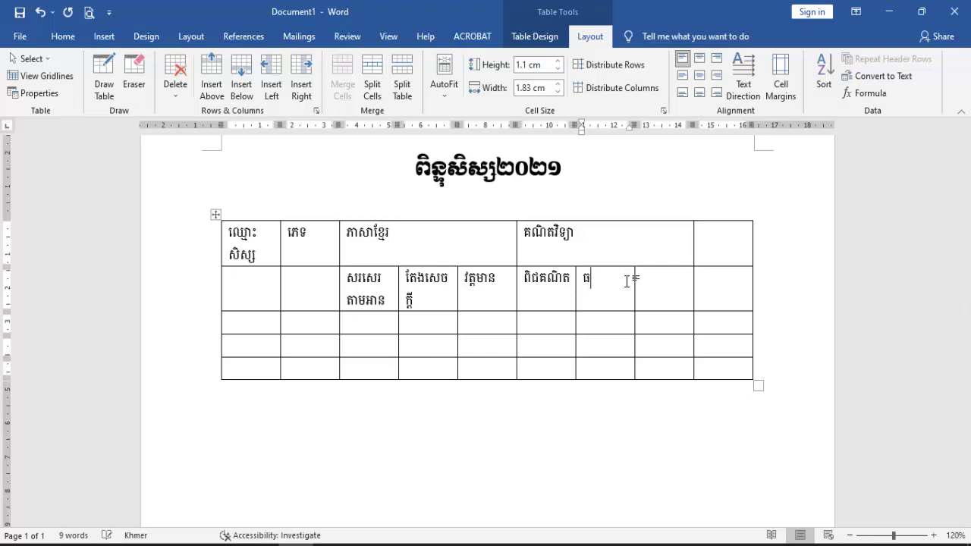
{"action": "type", "text": "រណីមាត"}
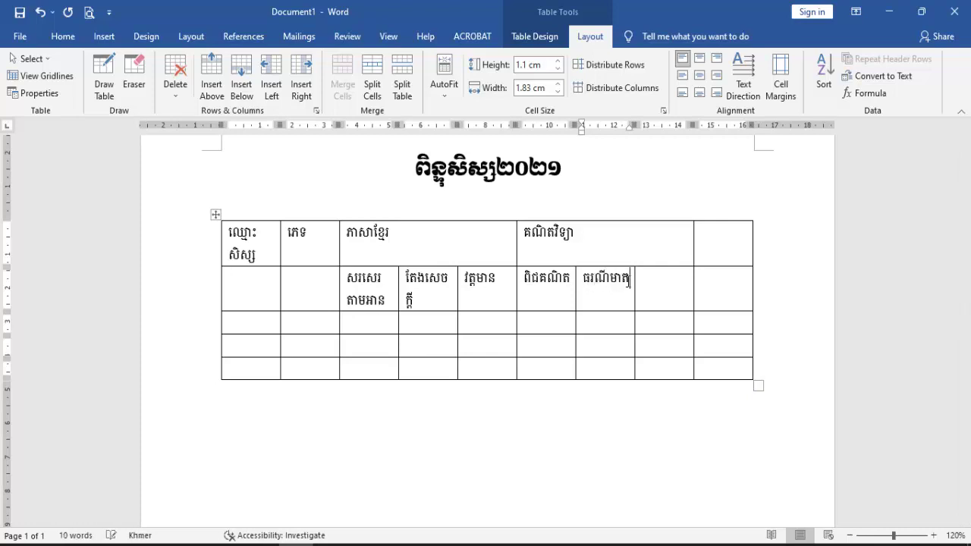
{"action": "type", "text": "្រ"}
- Start typing the វត្តមាន sub-heading in the last cell under គណិតវិទ្យា
{"action": "left_click", "coordinate": [672, 277]}
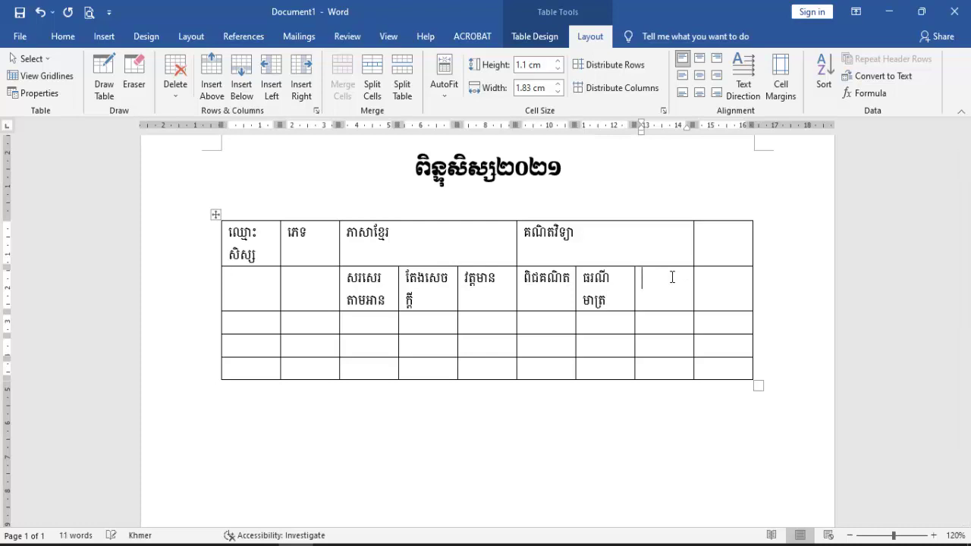
{"action": "type", "text": "ក"}
{"action": "key", "text": "BackSpace"}
{"action": "type", "text": "ប"}
{"action": "left_click", "coordinate": [708, 244]}
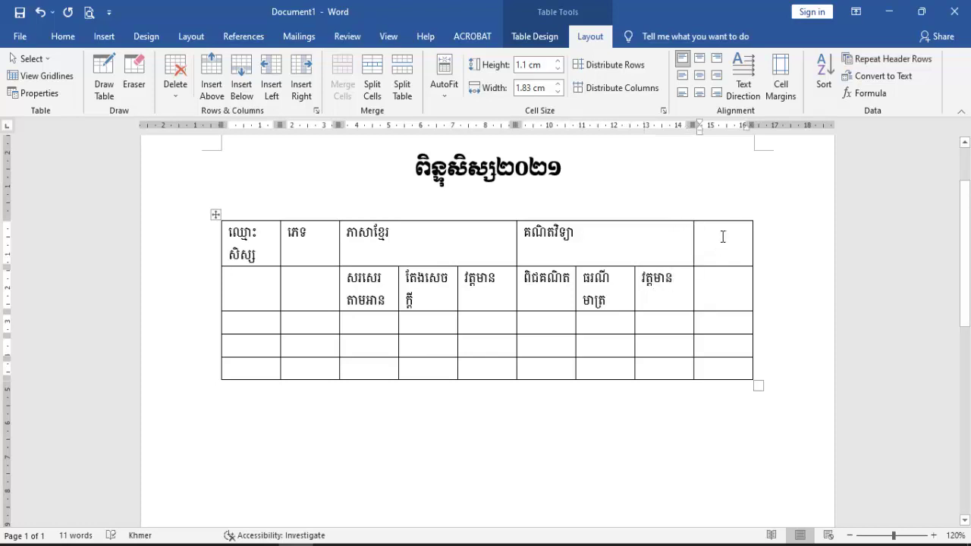
- Insert two new columns at the right edge of the table
{"action": "right_click", "coordinate": [725, 235]}
{"action": "left_click", "coordinate": [708, 234]}
{"action": "right_click", "coordinate": [710, 238]}
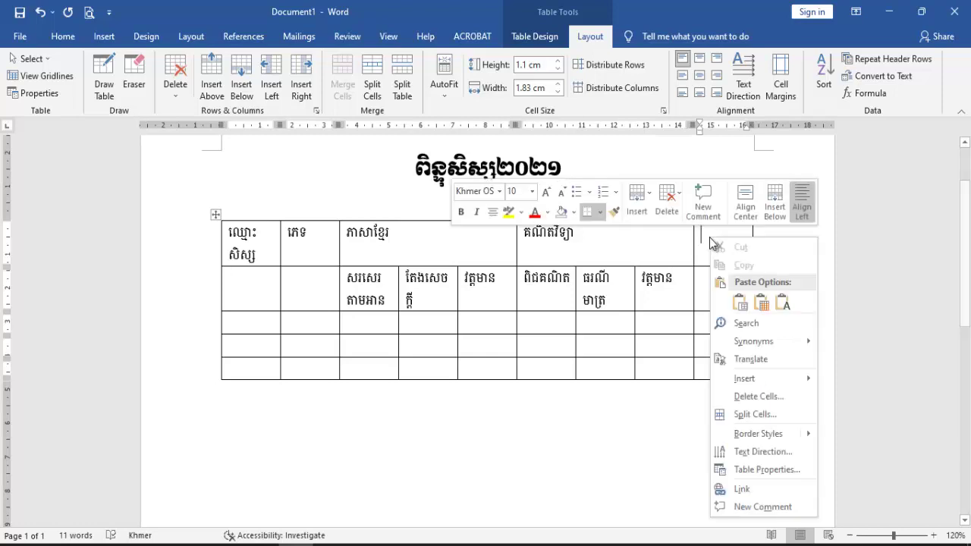
{"action": "mouse_move", "coordinate": [809, 378]}
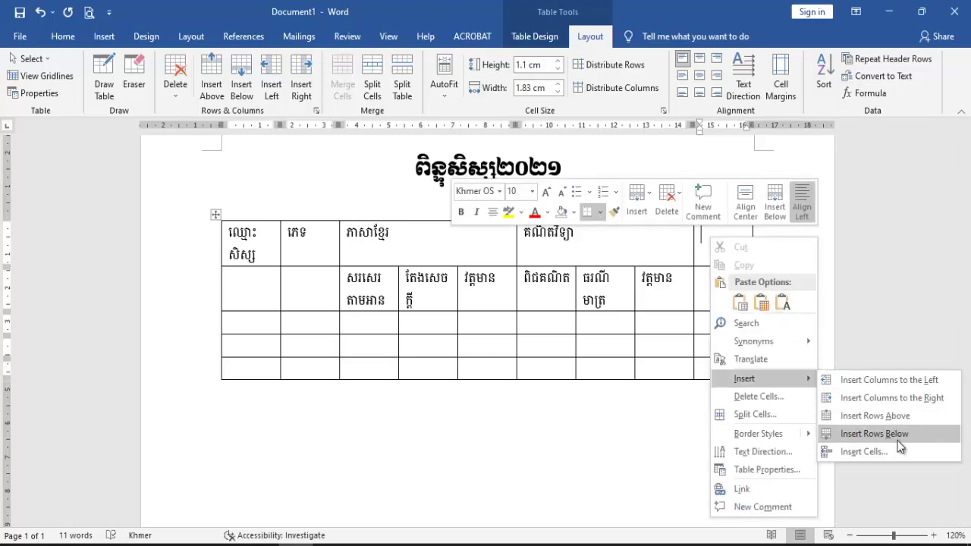
{"action": "left_click", "coordinate": [937, 398]}
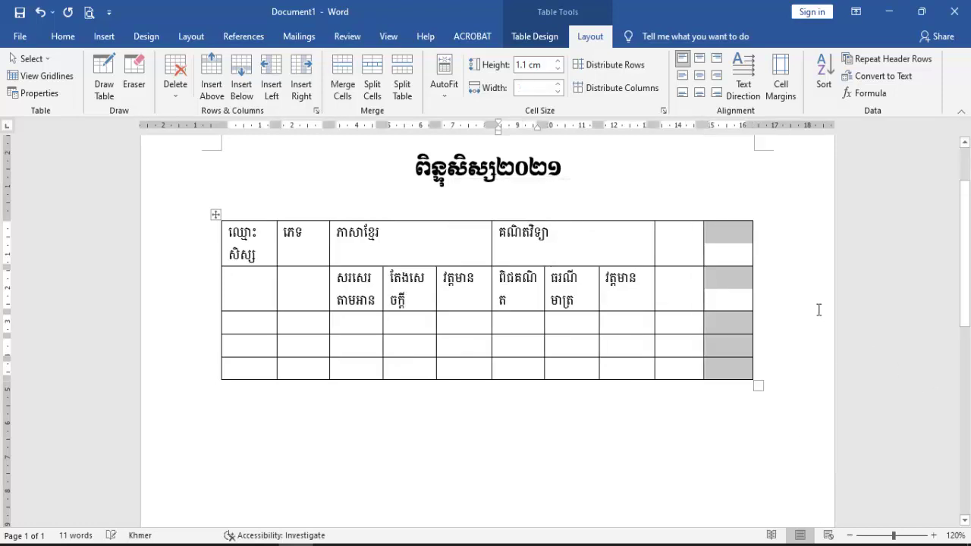
{"action": "right_click", "coordinate": [733, 247]}
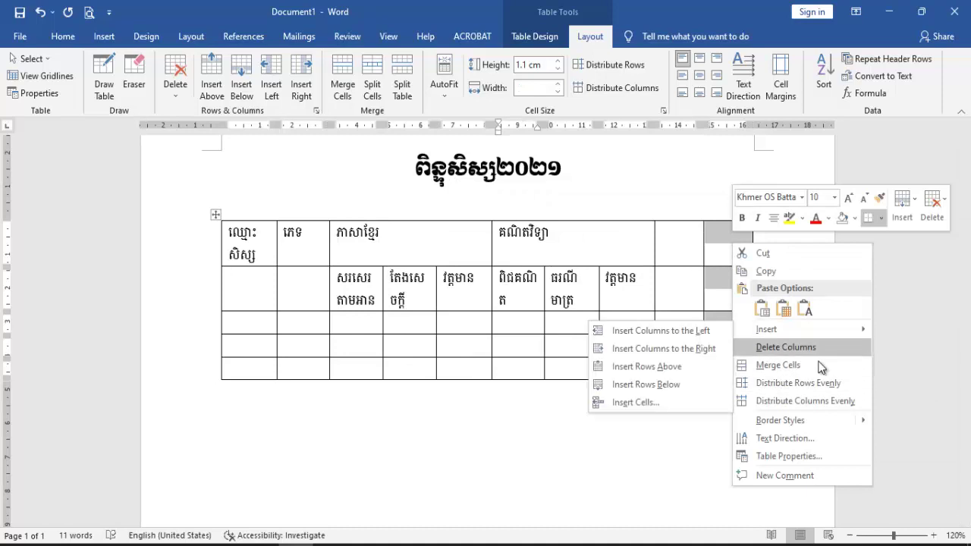
{"action": "mouse_move", "coordinate": [852, 333]}
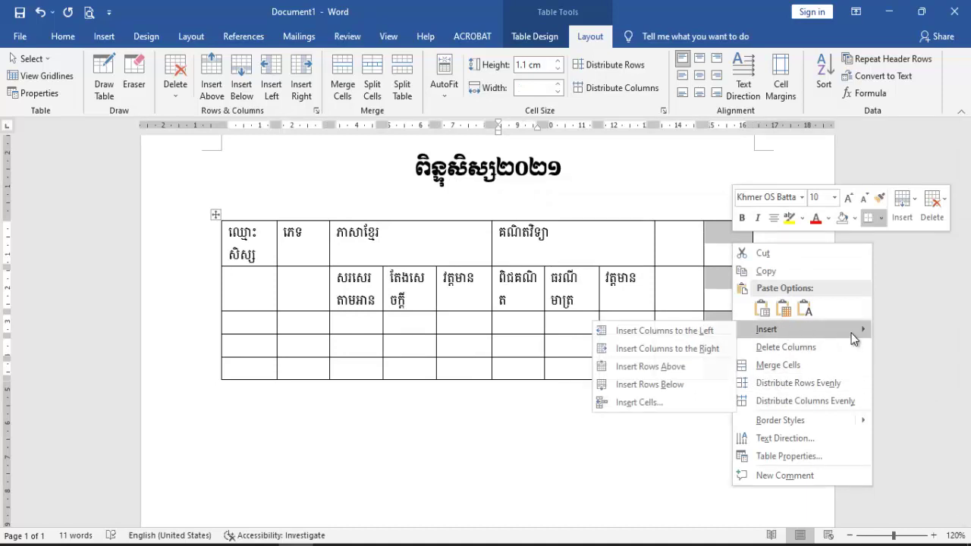
{"action": "left_click", "coordinate": [708, 332]}
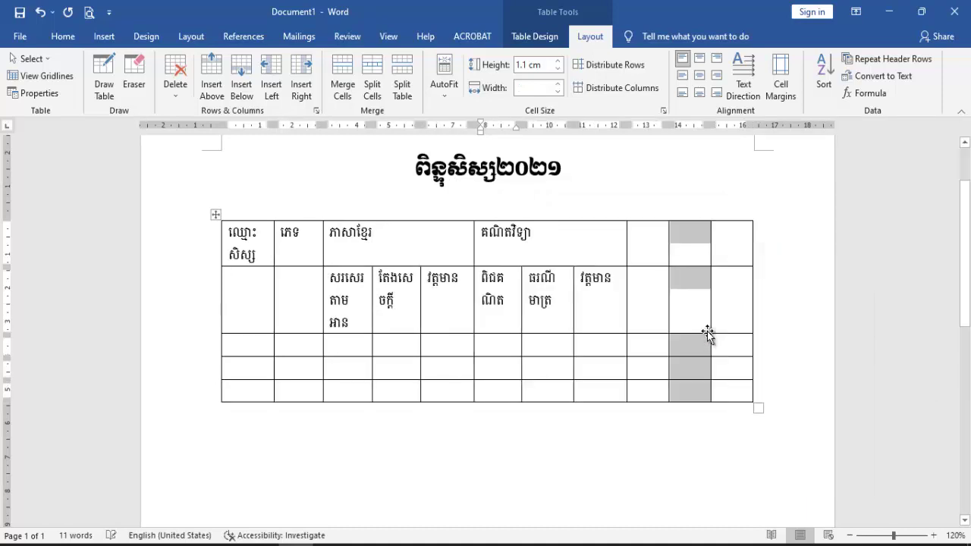
- Merge the top cells of the three rightmost columns into one header cell
{"action": "mouse_move", "coordinate": [668, 251]}
{"action": "left_mouse_down"}
{"action": "mouse_move", "coordinate": [648, 246]}
{"action": "mouse_move", "coordinate": [709, 230]}
{"action": "left_mouse_up"}
{"action": "left_click", "coordinate": [648, 246]}
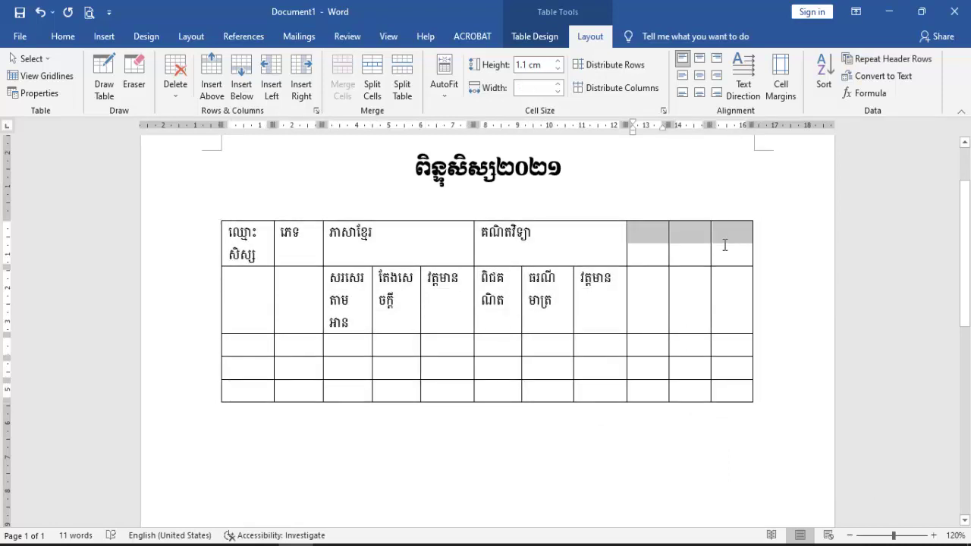
{"action": "right_click", "coordinate": [709, 229]}
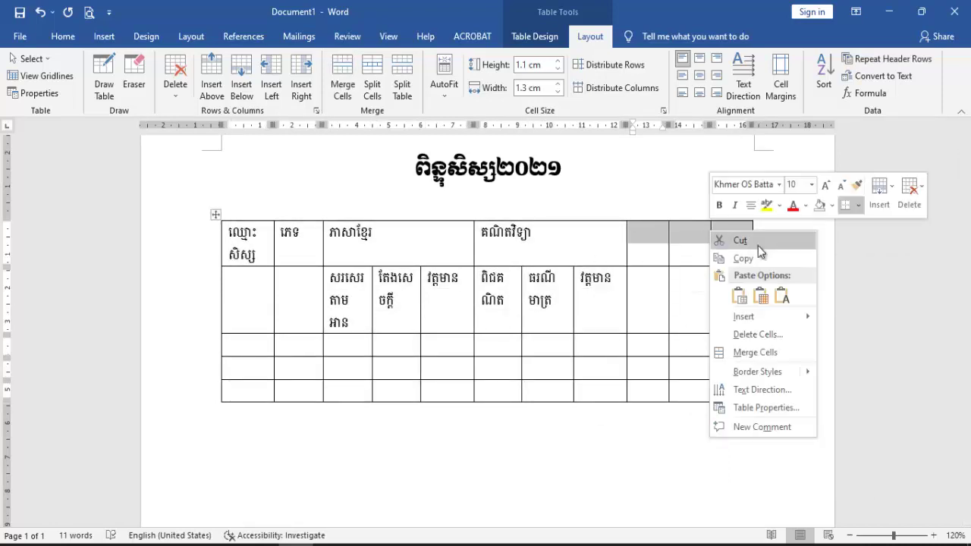
{"action": "left_click", "coordinate": [757, 357]}
{"action": "left_click", "coordinate": [677, 242]}
- Type អង់គ្លេស in the merged header and ការអាន, ការសរសេរ, វេយ្យាករណ៍ beneath it
{"action": "type", "text": "អ"}
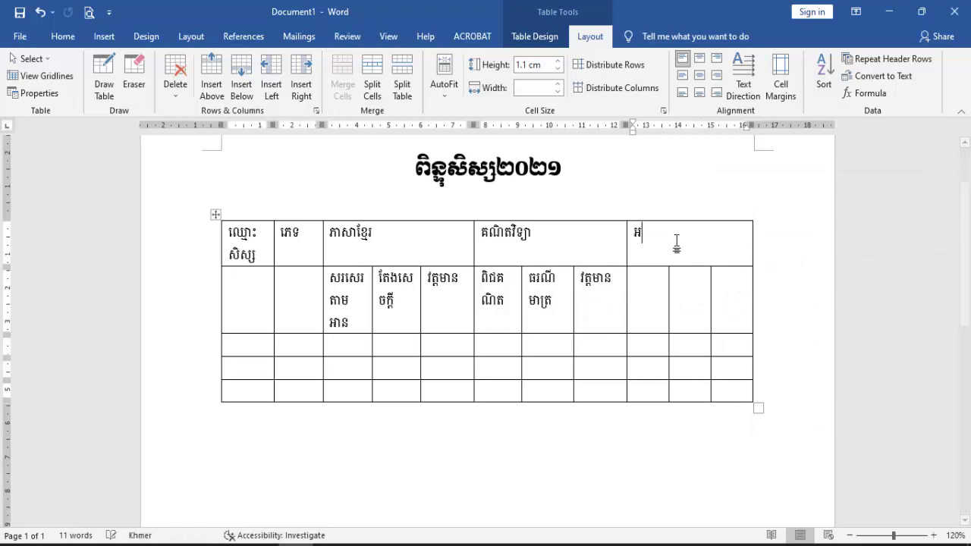
{"action": "type", "text": "ង់គ្លេស"}
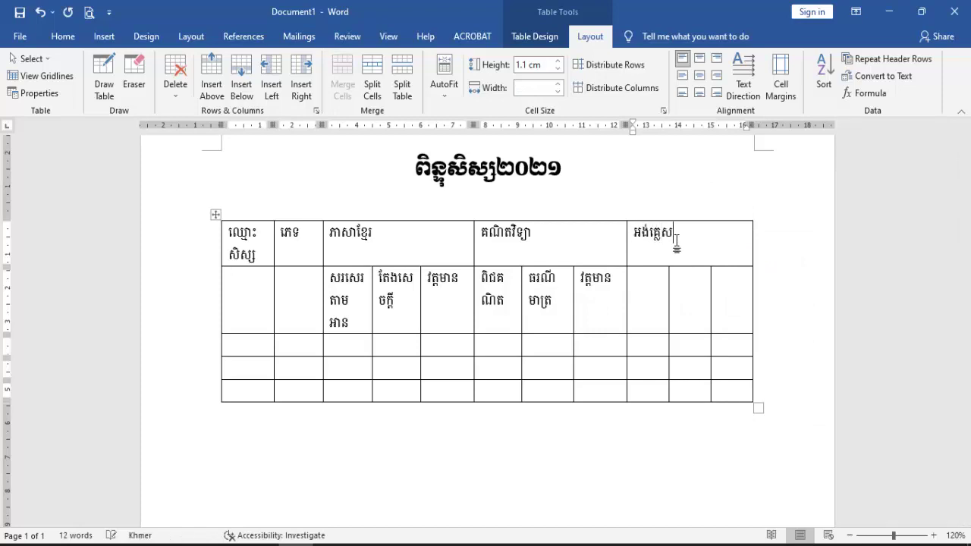
{"action": "left_click", "coordinate": [649, 291]}
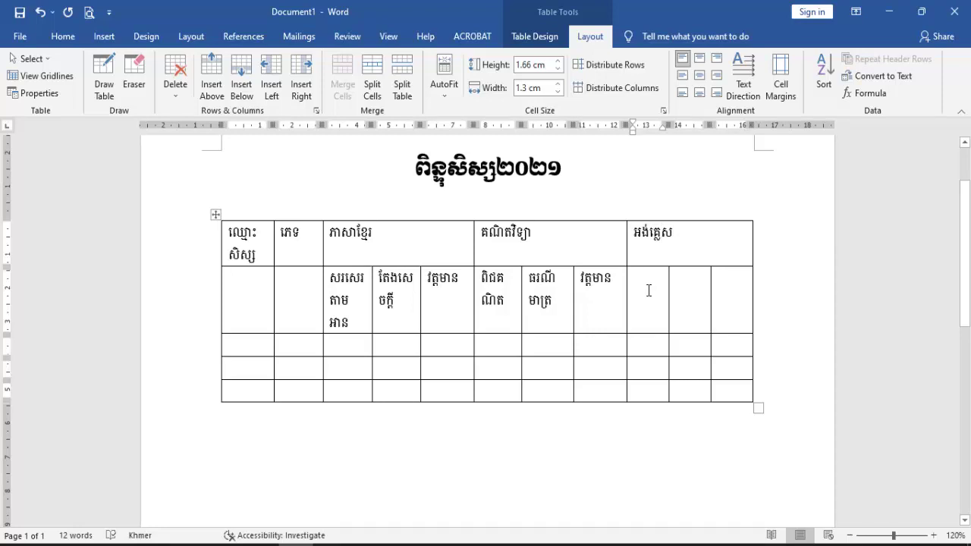
{"action": "type", "text": "ការ"}
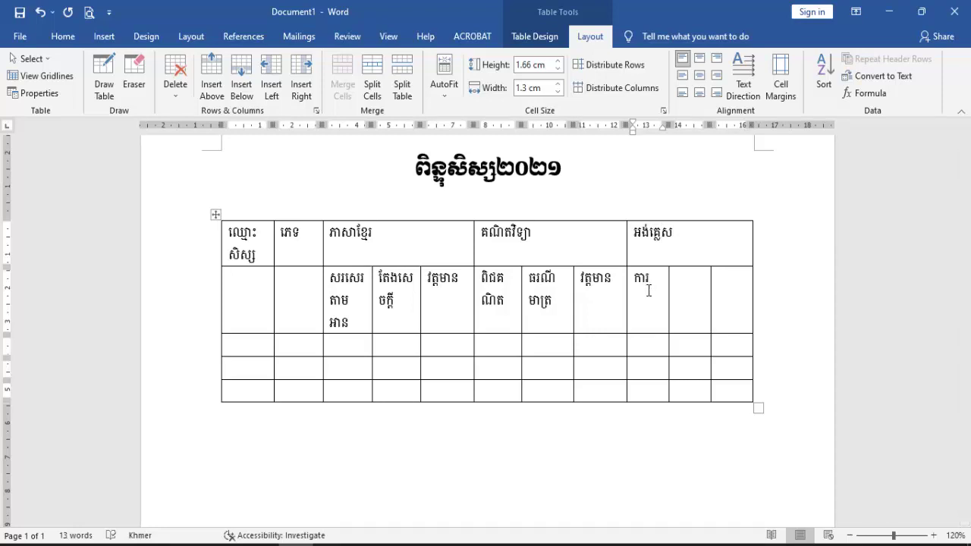
{"action": "type", "text": "អាន"}
{"action": "key", "text": "Tab"}
{"action": "type", "text": "សរសេរ"}
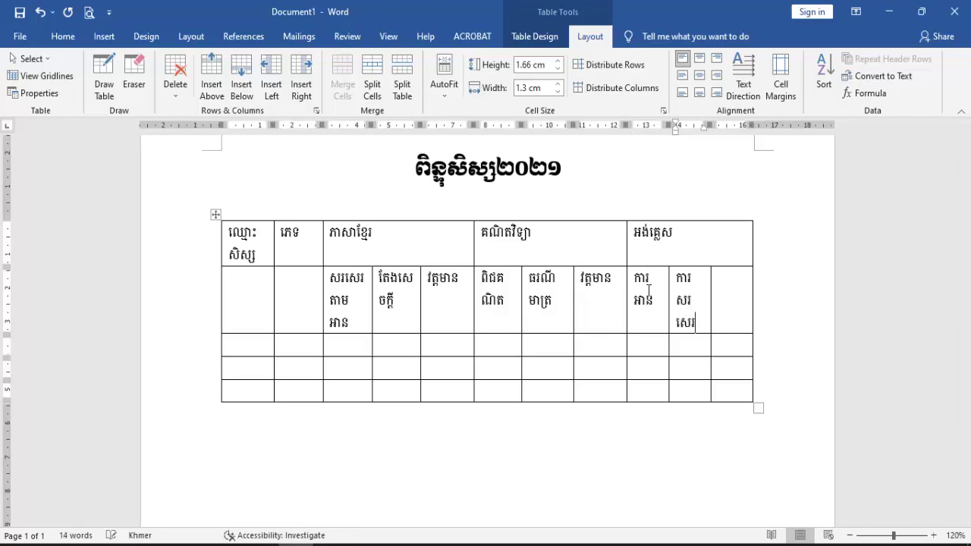
{"action": "key", "text": "Tab"}
{"action": "type", "text": "ាករ"}
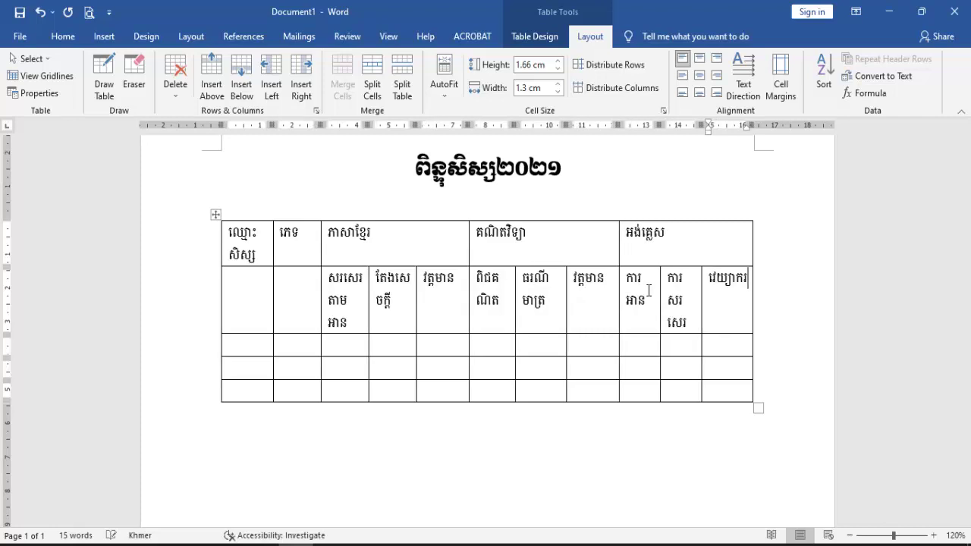
{"action": "type", "text": "ណ៍"}
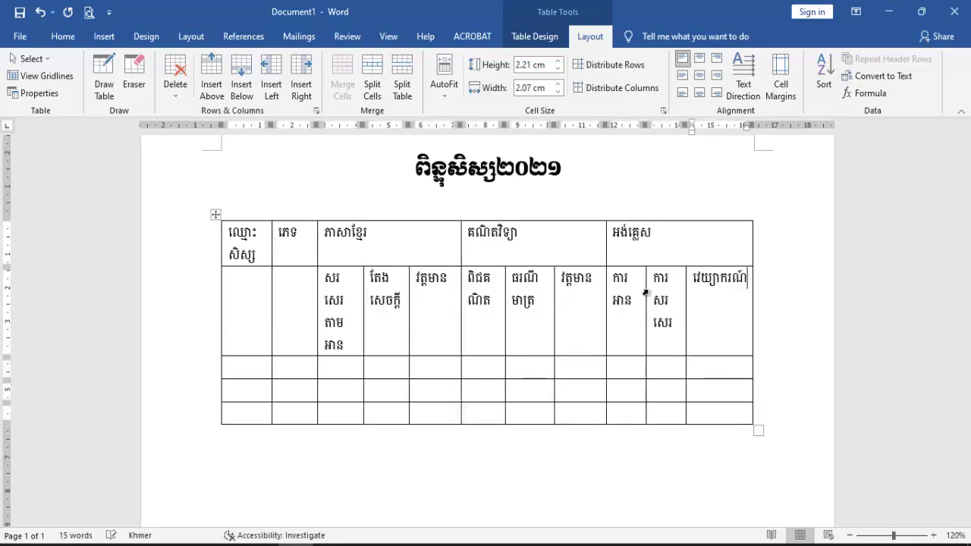
- Make the whole top header row bold and centred
{"action": "left_click", "coordinate": [280, 296]}
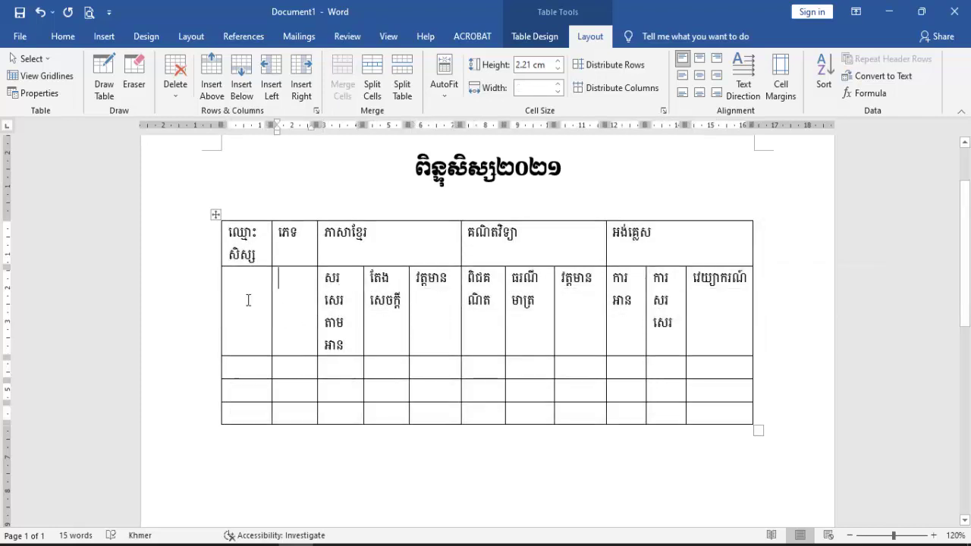
{"action": "left_click_drag", "start_coordinate": [347, 247], "coordinate": [691, 251]}
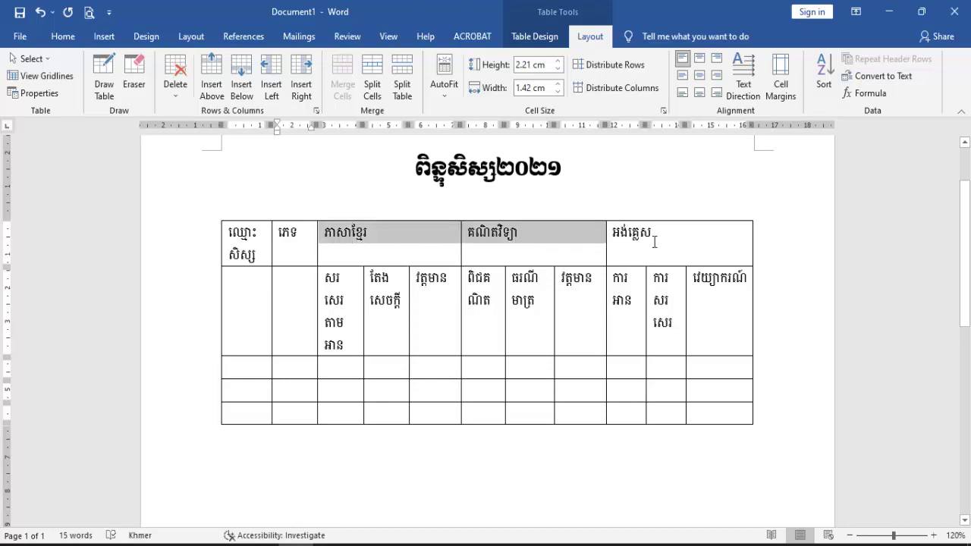
{"action": "left_click", "coordinate": [582, 347]}
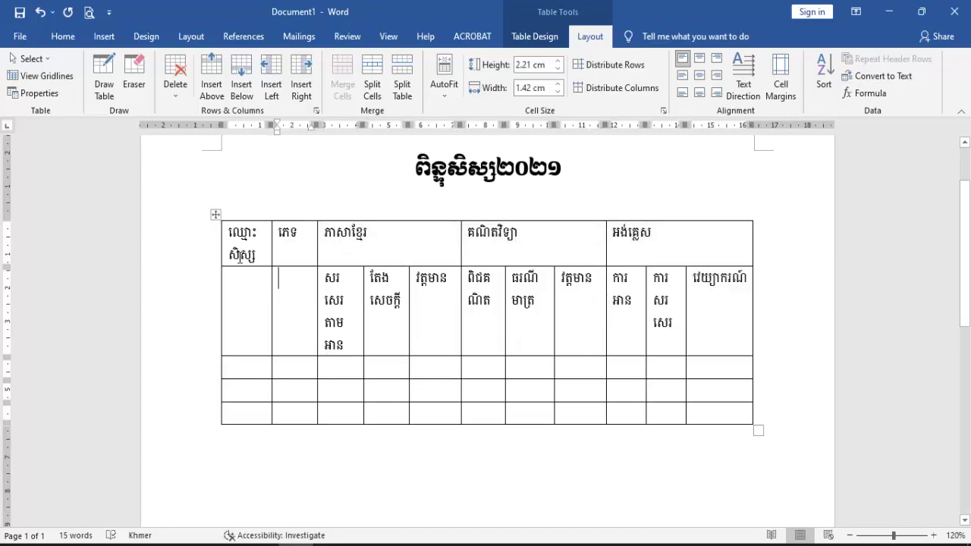
{"action": "left_click", "coordinate": [349, 245]}
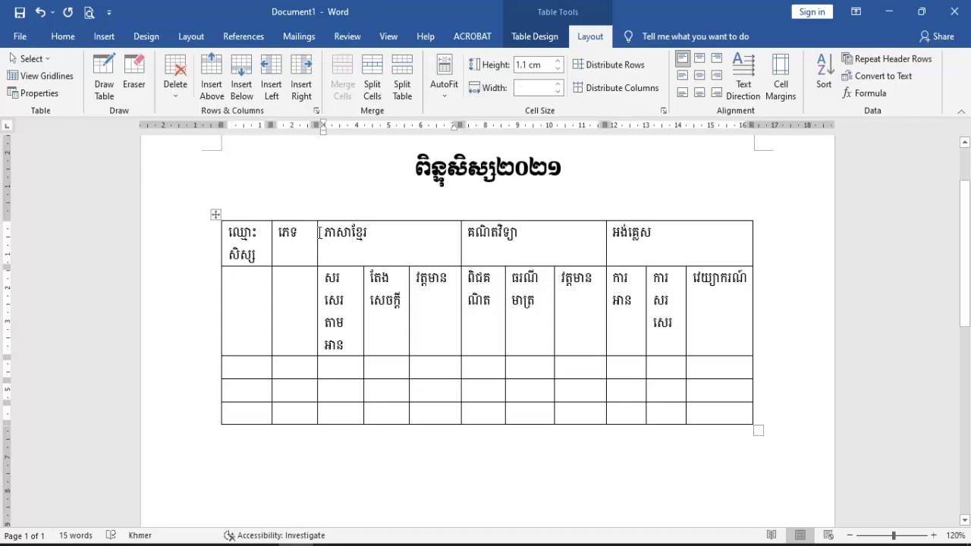
{"action": "left_click_drag", "start_coordinate": [233, 239], "coordinate": [713, 233]}
{"action": "left_click", "coordinate": [63, 37]}
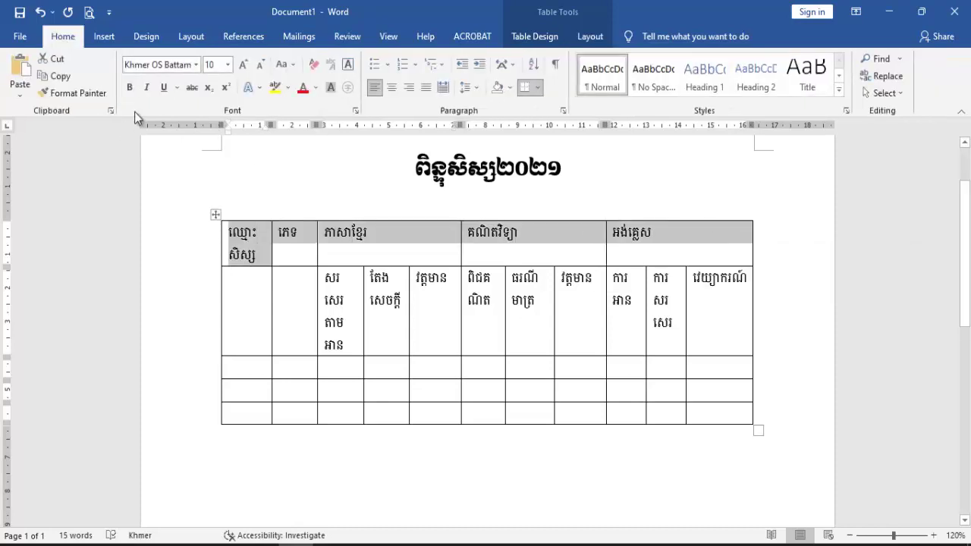
{"action": "left_click", "coordinate": [131, 89]}
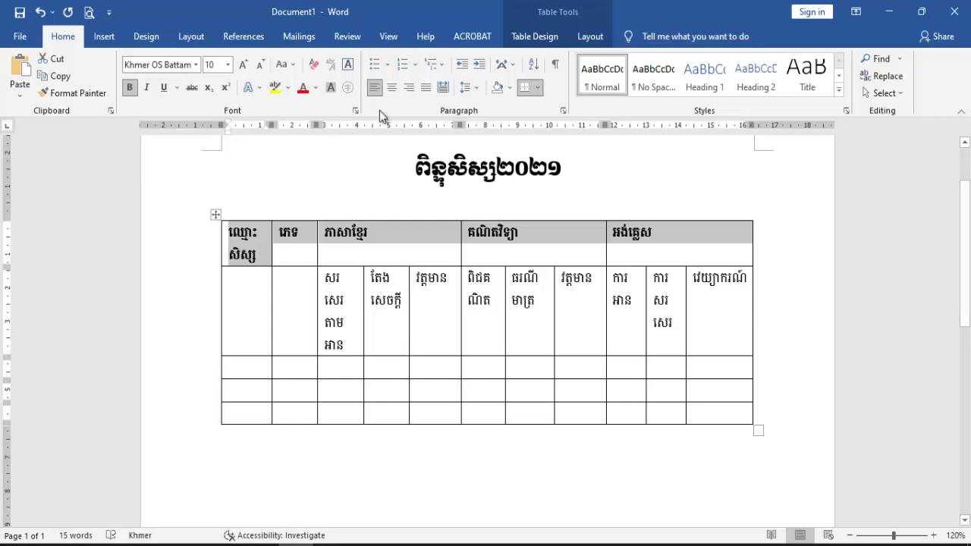
{"action": "left_click", "coordinate": [392, 89]}
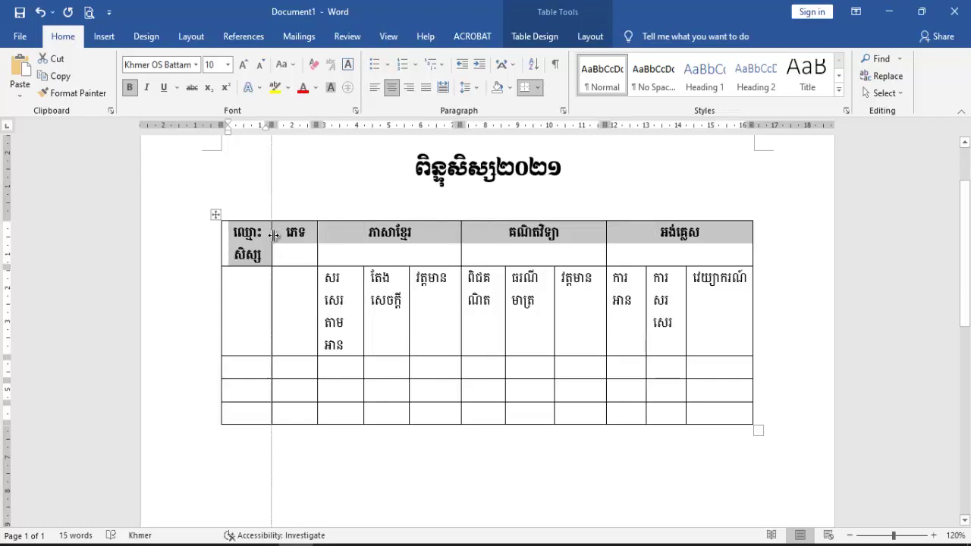
- Widen the first column so ឈ្មោះសិស្ស fits on one line, and enlarge the table
{"action": "left_click_drag", "start_coordinate": [271, 239], "coordinate": [285, 235]}
{"action": "key", "text": "ctrl+z"}
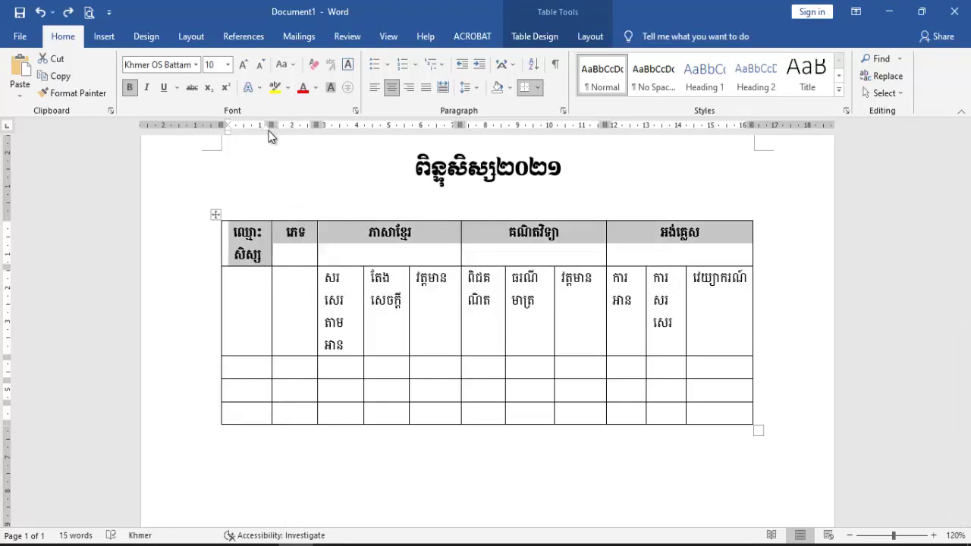
{"action": "left_click_drag", "start_coordinate": [270, 127], "coordinate": [289, 135]}
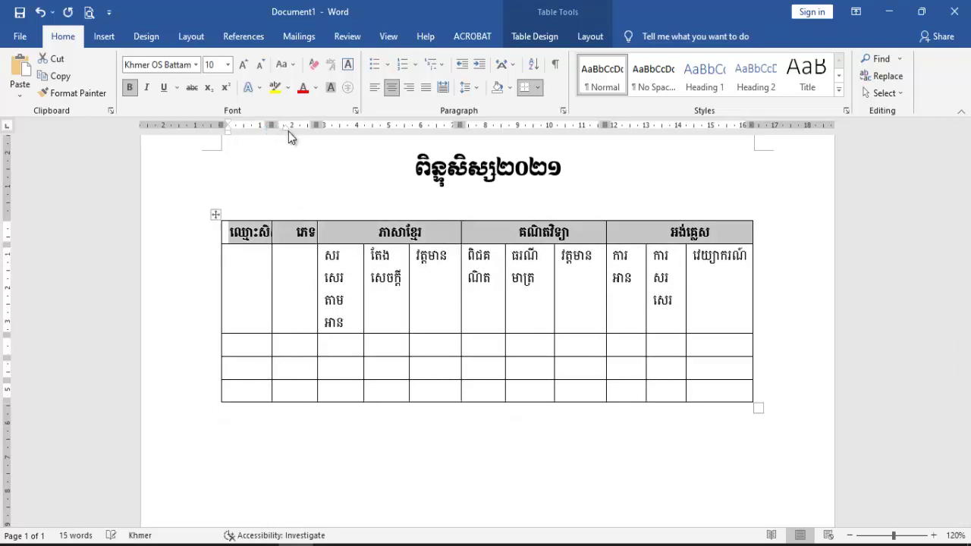
{"action": "key", "text": "ctrl+z"}
{"action": "left_click", "coordinate": [262, 256]}
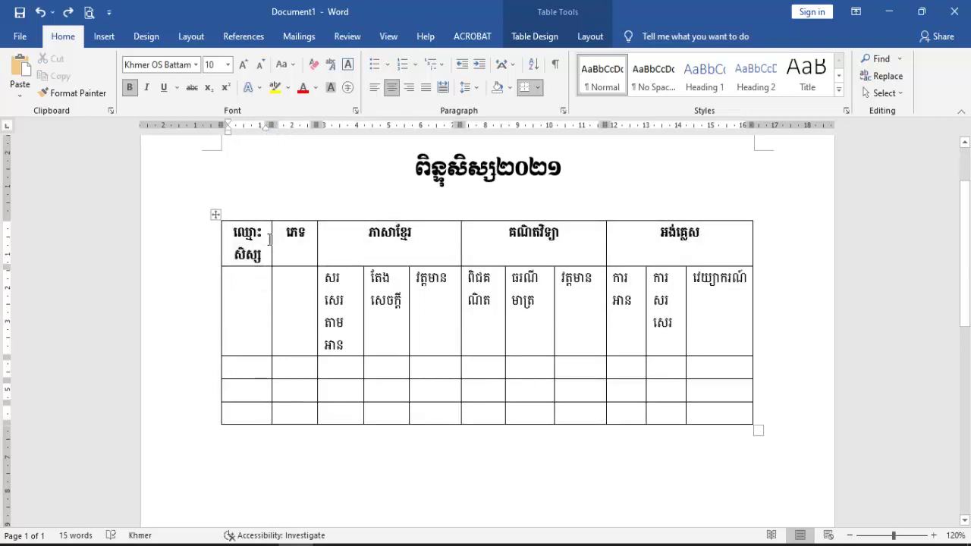
{"action": "left_click_drag", "start_coordinate": [271, 262], "coordinate": [290, 265]}
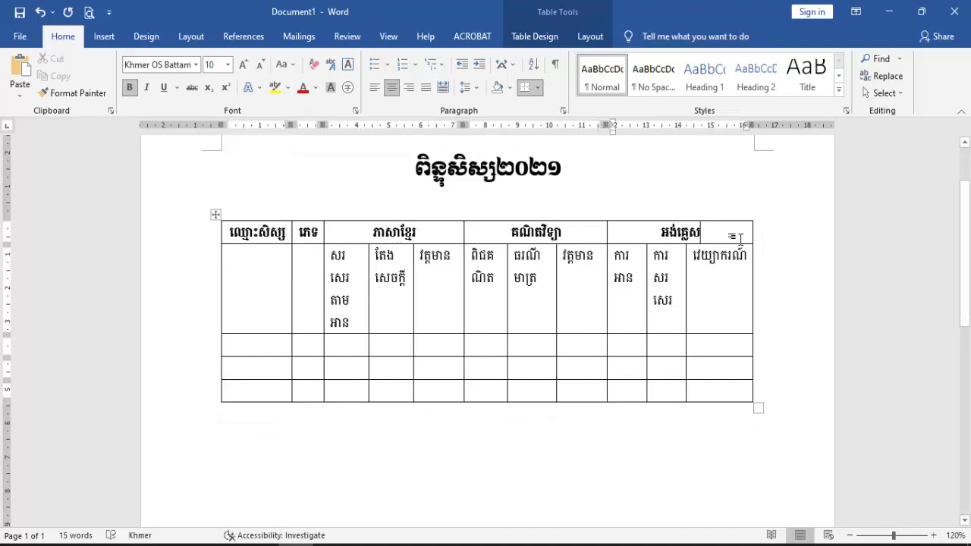
{"action": "left_click_drag", "start_coordinate": [758, 408], "coordinate": [779, 411]}
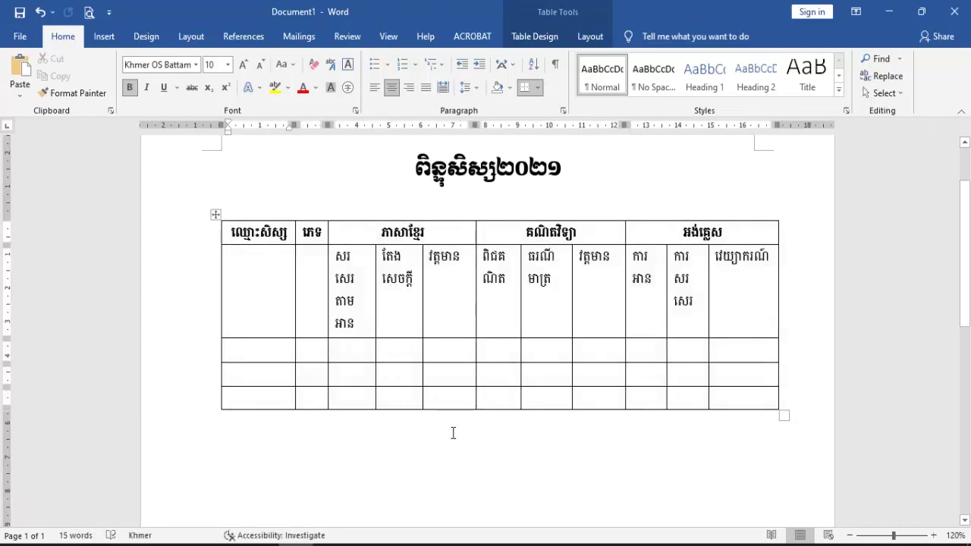
{"action": "double_click", "coordinate": [378, 283]}
{"action": "left_click", "coordinate": [623, 271]}
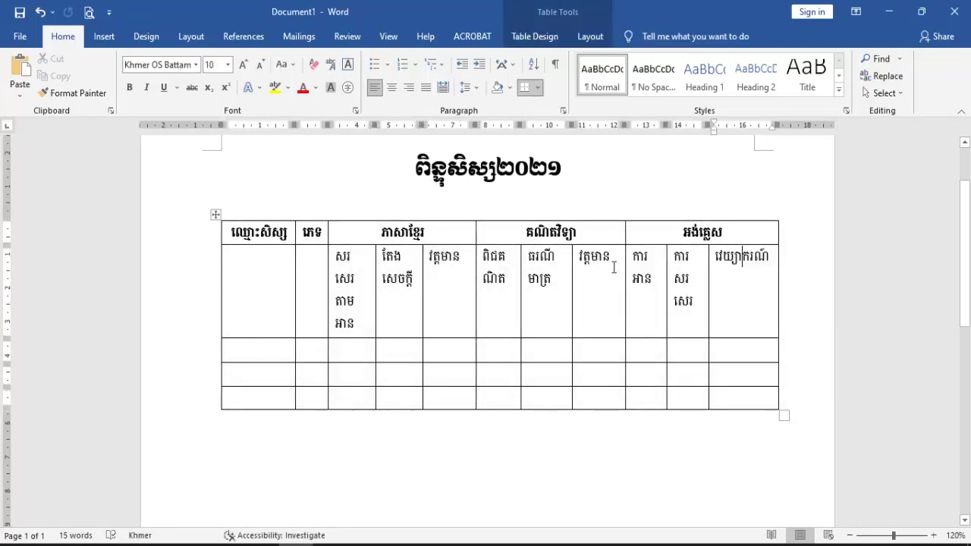
{"action": "left_click", "coordinate": [382, 281]}
{"action": "left_click_drag", "start_coordinate": [375, 259], "coordinate": [382, 259]}
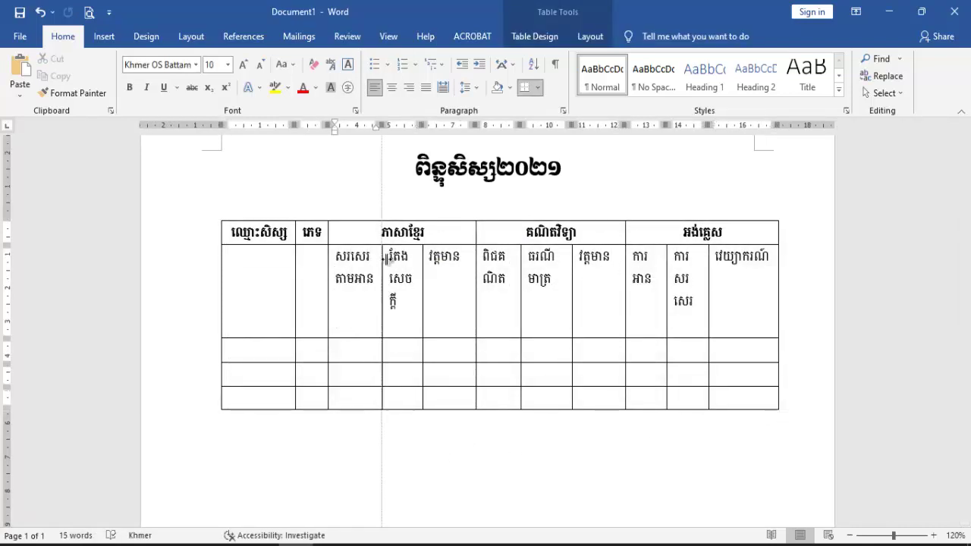
{"action": "key", "text": "ctrl+z"}
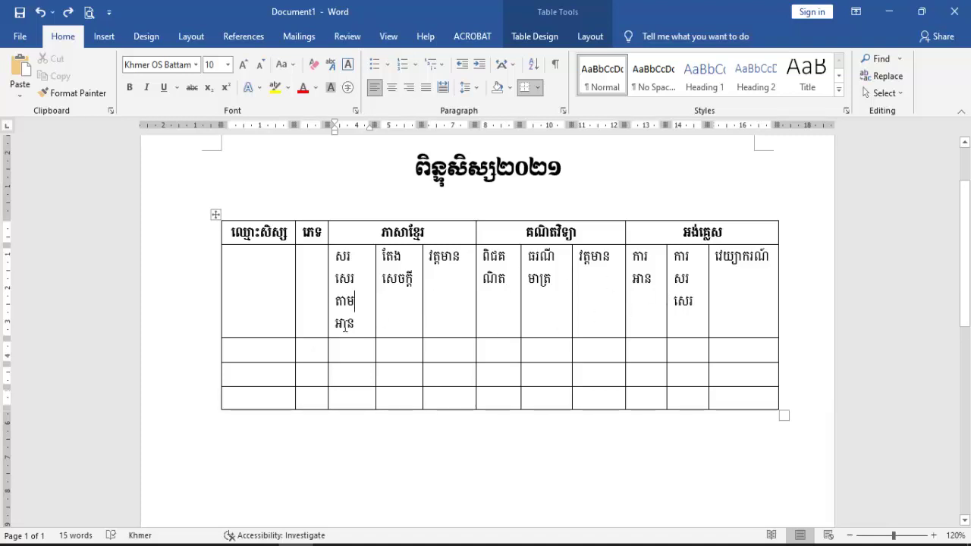
{"action": "double_click", "coordinate": [355, 301]}
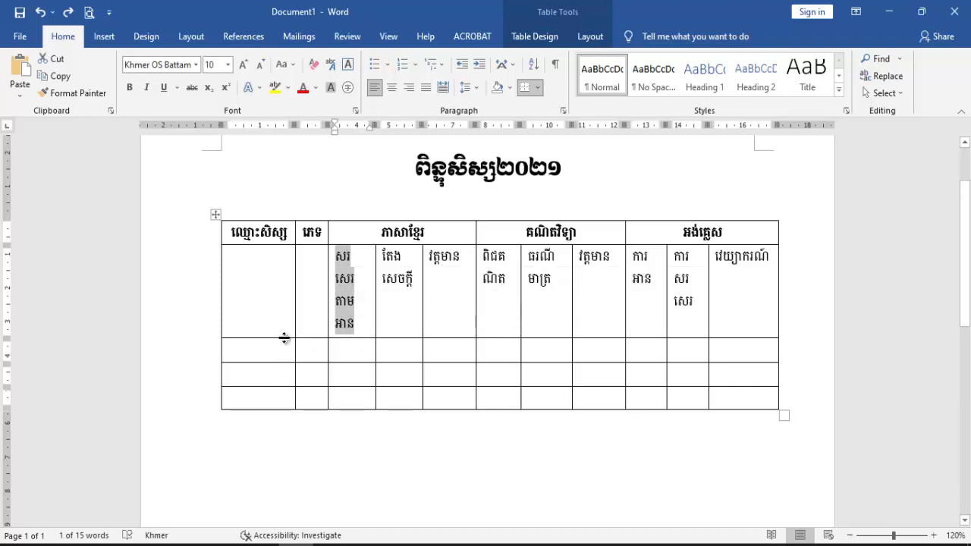
{"action": "left_click", "coordinate": [365, 330]}
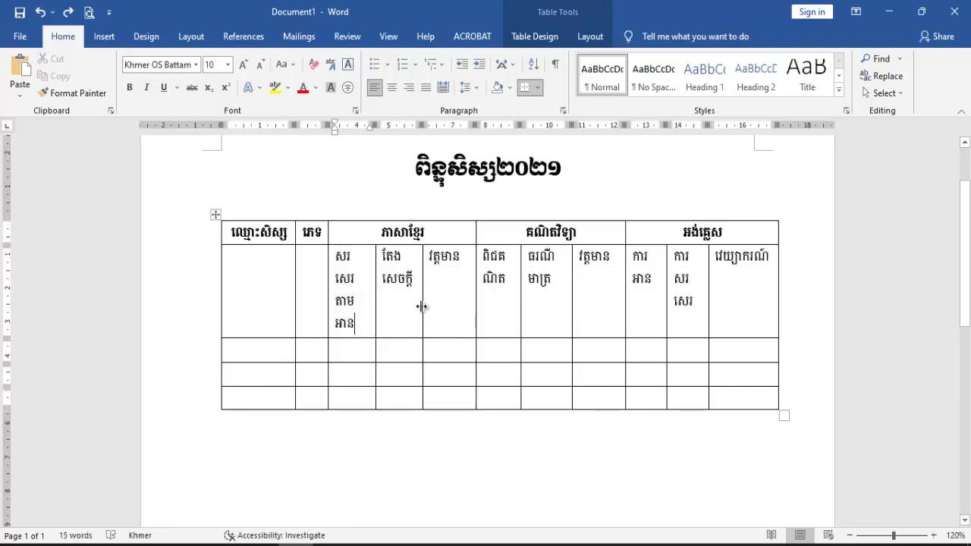
{"action": "left_click", "coordinate": [336, 256]}
{"action": "type", "text": "្ស"}
{"action": "left_click_drag", "start_coordinate": [336, 256], "coordinate": [744, 310]}
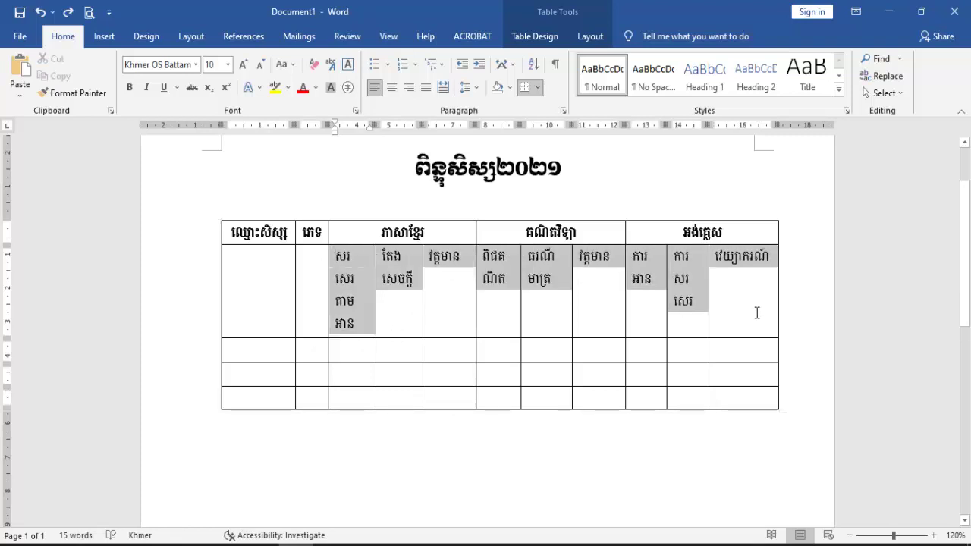
{"action": "left_click", "coordinate": [365, 329]}
{"action": "left_click_drag", "start_coordinate": [357, 332], "coordinate": [339, 252]}
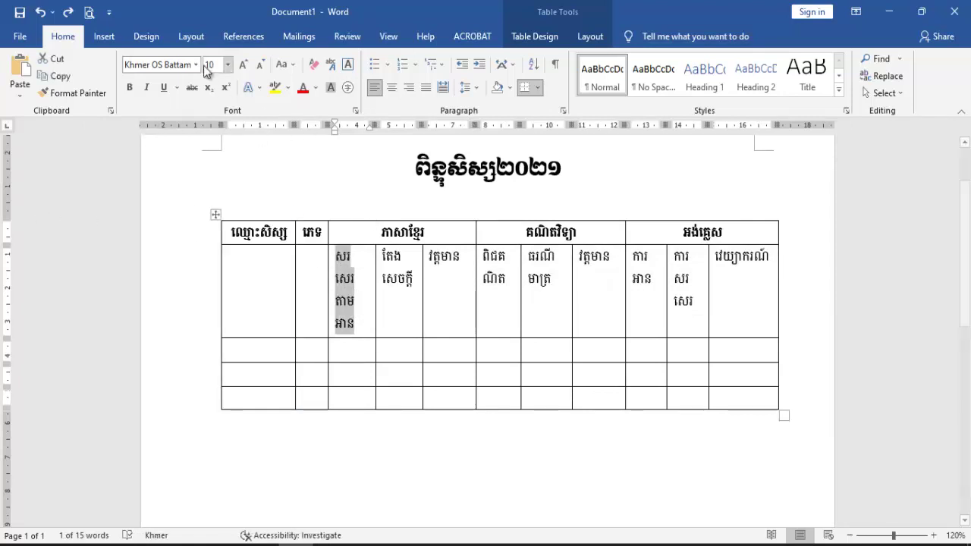
- Set the text direction of the សរសេរតាមអាន sub-heading to vertical
{"action": "left_click", "coordinate": [191, 37]}
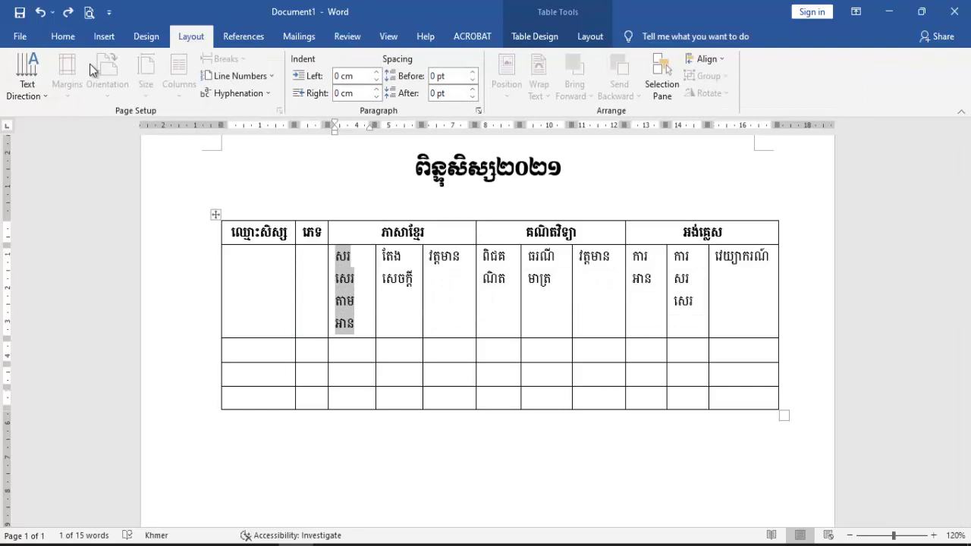
{"action": "left_click", "coordinate": [34, 86]}
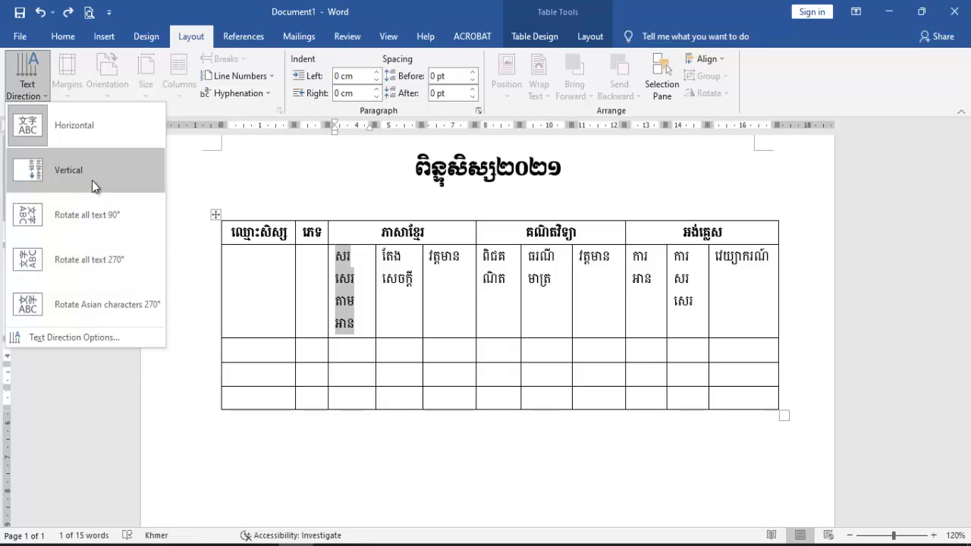
{"action": "left_click", "coordinate": [92, 181]}
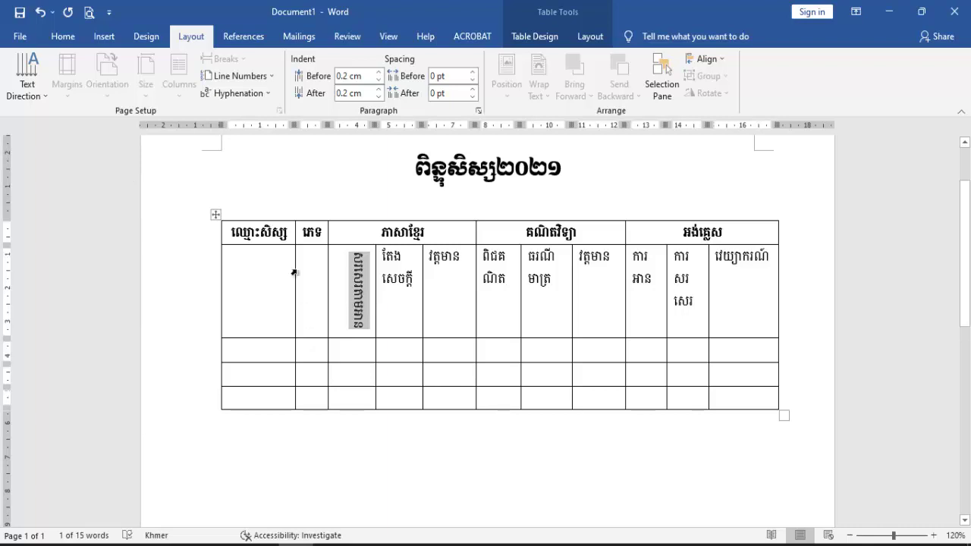
{"action": "key", "text": "ctrl+z"}
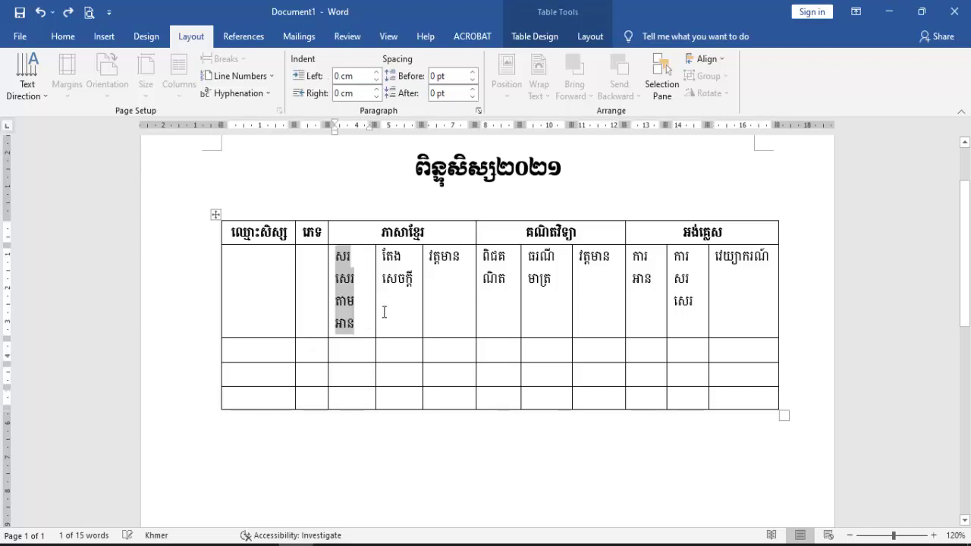
{"action": "left_click", "coordinate": [390, 359]}
{"action": "left_click_drag", "start_coordinate": [357, 328], "coordinate": [337, 253]}
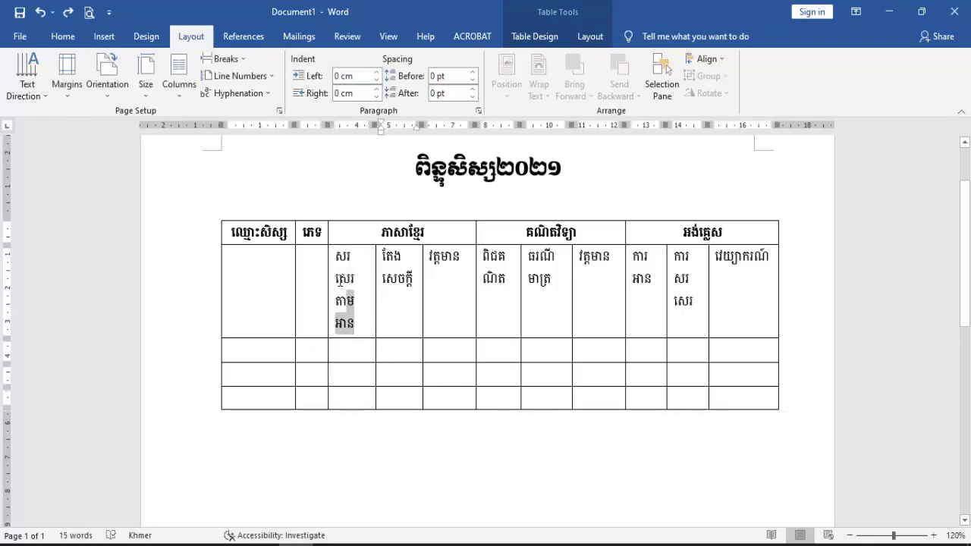
{"action": "left_click", "coordinate": [30, 92]}
{"action": "left_click", "coordinate": [80, 183]}
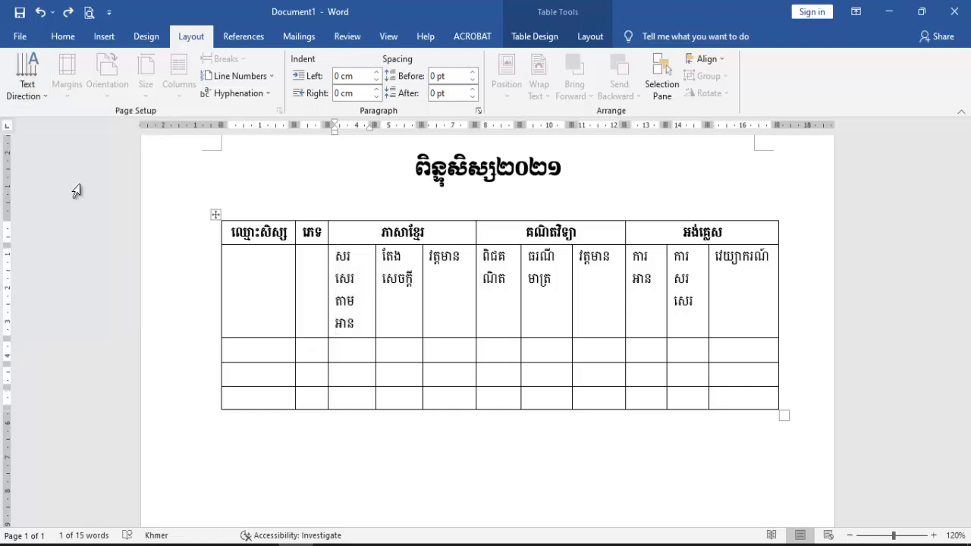
{"action": "left_click", "coordinate": [415, 318]}
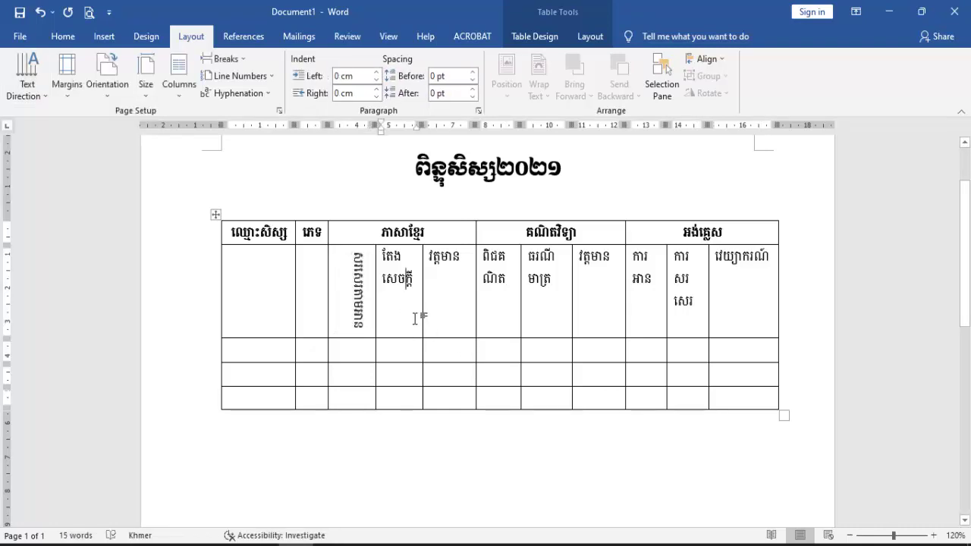
{"action": "double_click", "coordinate": [359, 325]}
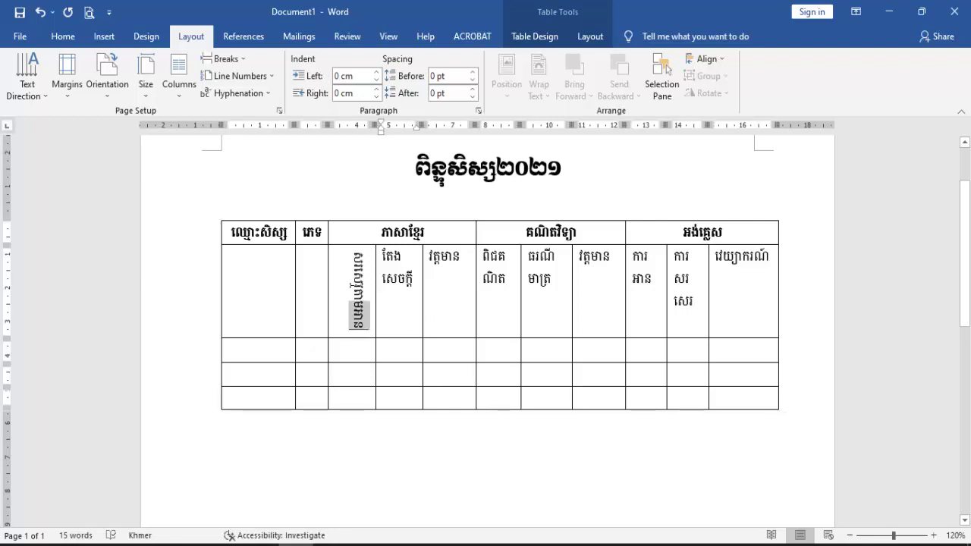
{"action": "left_click_drag", "start_coordinate": [359, 325], "coordinate": [360, 254]}
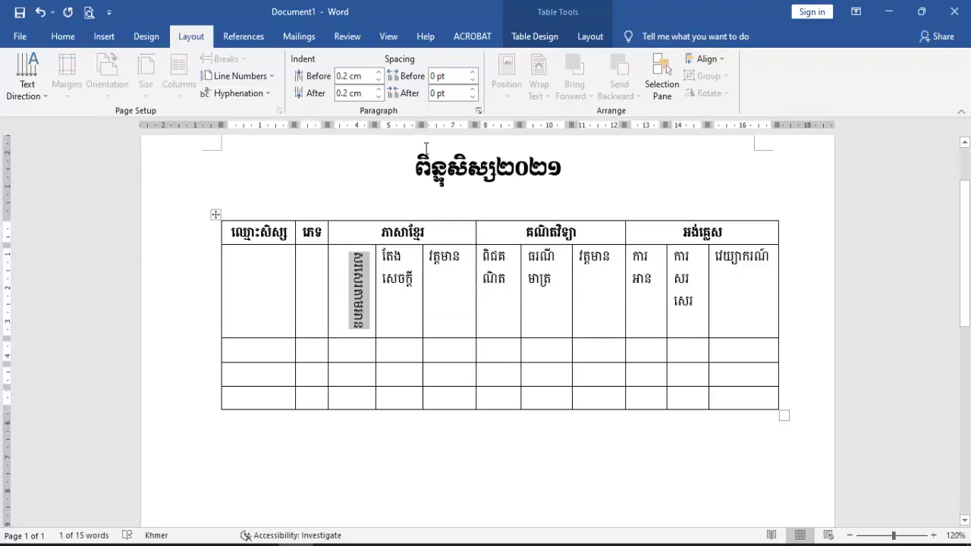
{"action": "left_click", "coordinate": [587, 34]}
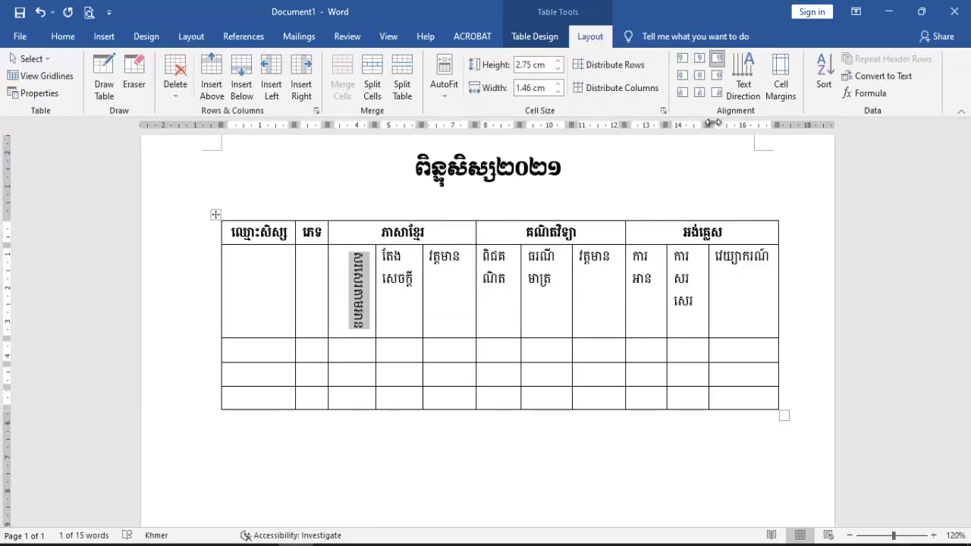
- Try the cell alignments and settle on centring the សរសេរតាមអាន header in its cell
{"action": "left_click", "coordinate": [682, 59]}
{"action": "left_click", "coordinate": [715, 61]}
{"action": "left_click", "coordinate": [717, 75]}
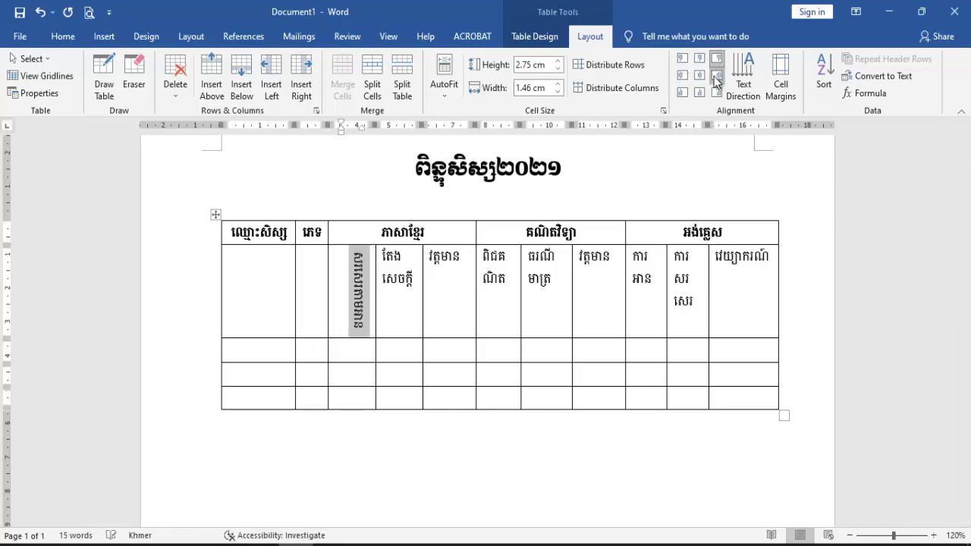
{"action": "left_click", "coordinate": [700, 76]}
{"action": "left_click", "coordinate": [682, 75]}
{"action": "left_click", "coordinate": [682, 92]}
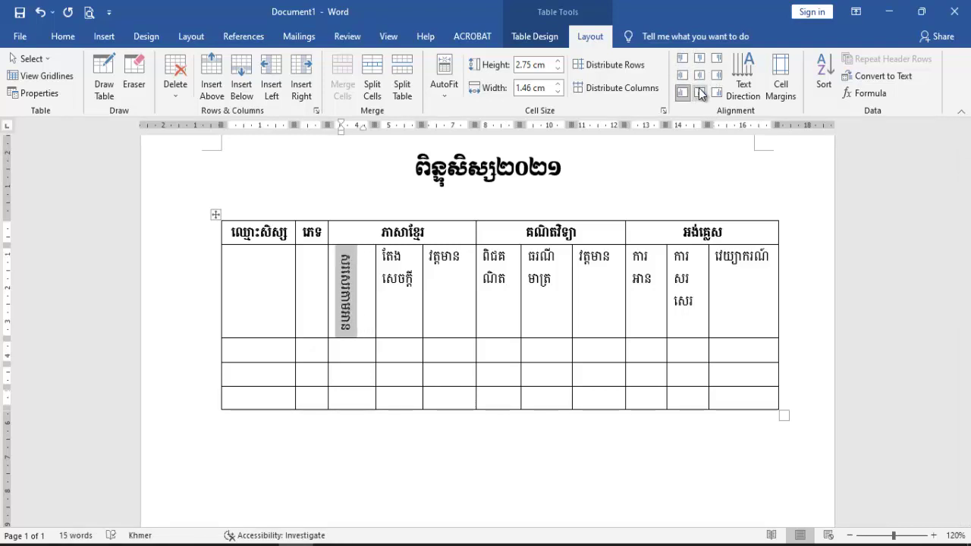
{"action": "left_click", "coordinate": [700, 92]}
{"action": "left_click", "coordinate": [717, 92]}
{"action": "left_click", "coordinate": [699, 92]}
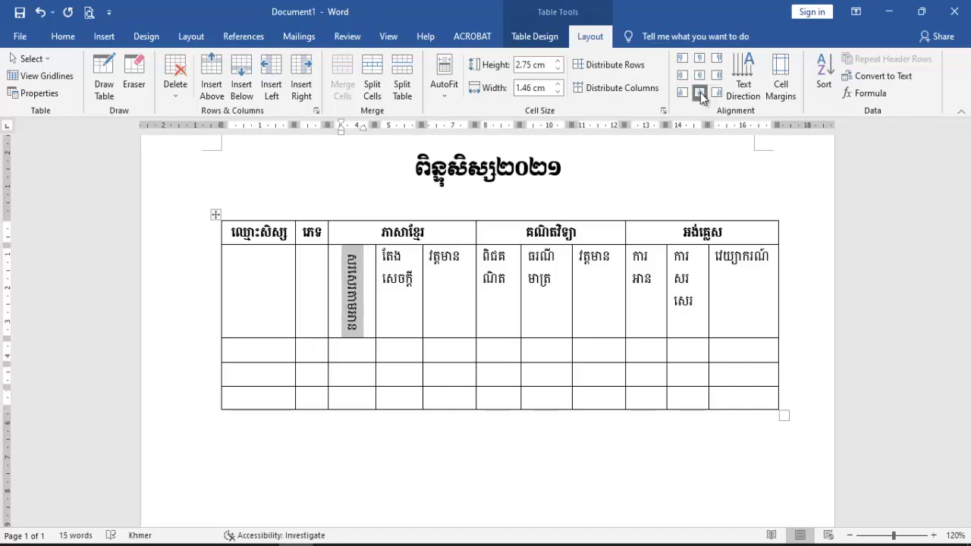
{"action": "left_click", "coordinate": [699, 75]}
{"action": "left_click", "coordinate": [700, 59]}
{"action": "left_click", "coordinate": [699, 75]}
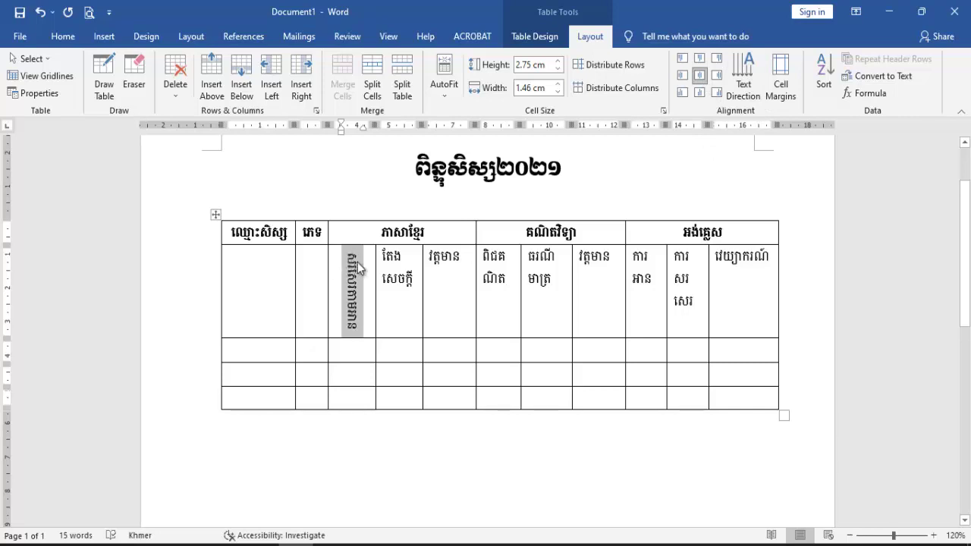
- Rotate the សរសេរតាមអាន header to read bottom-to-top and check the result
{"action": "left_click", "coordinate": [750, 88]}
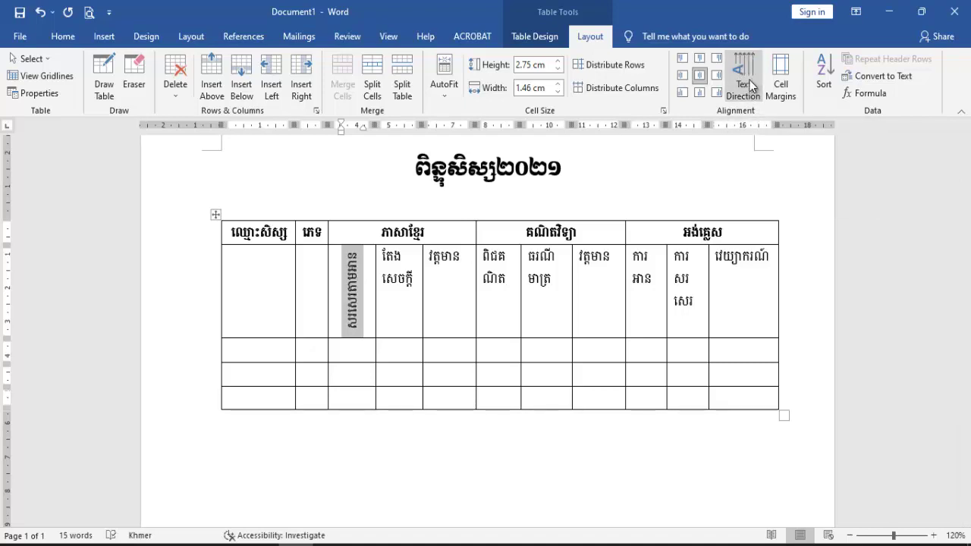
{"action": "left_click", "coordinate": [750, 85]}
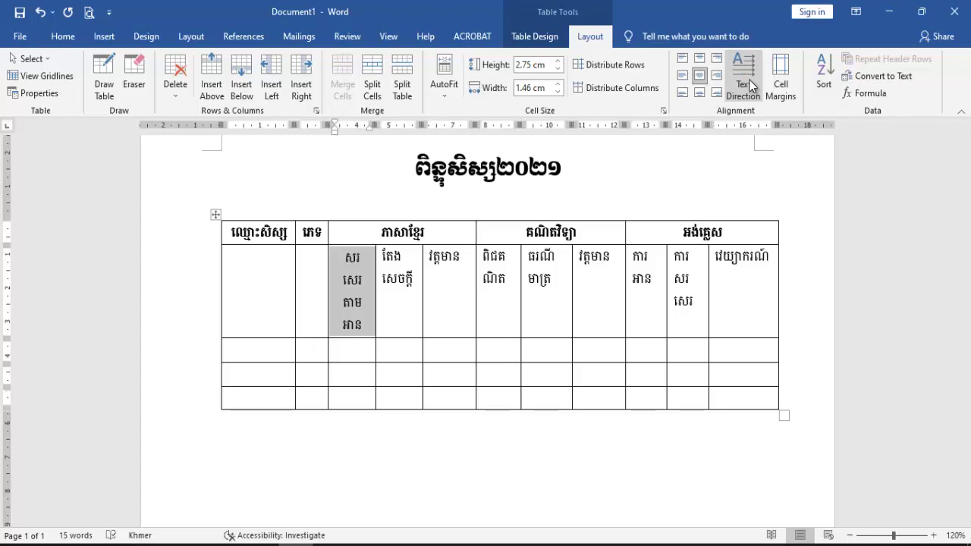
{"action": "left_click", "coordinate": [750, 86]}
{"action": "left_click", "coordinate": [750, 86]}
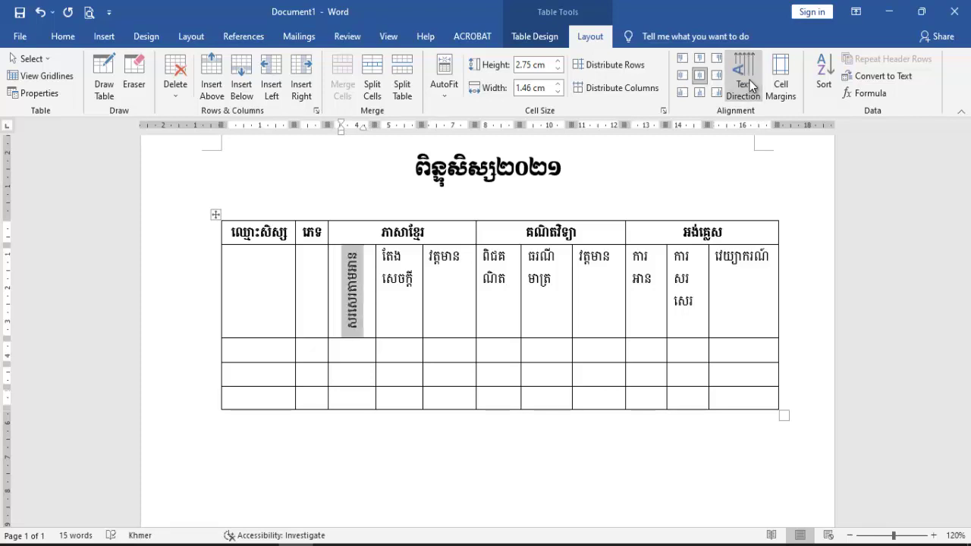
{"action": "left_click", "coordinate": [397, 335]}
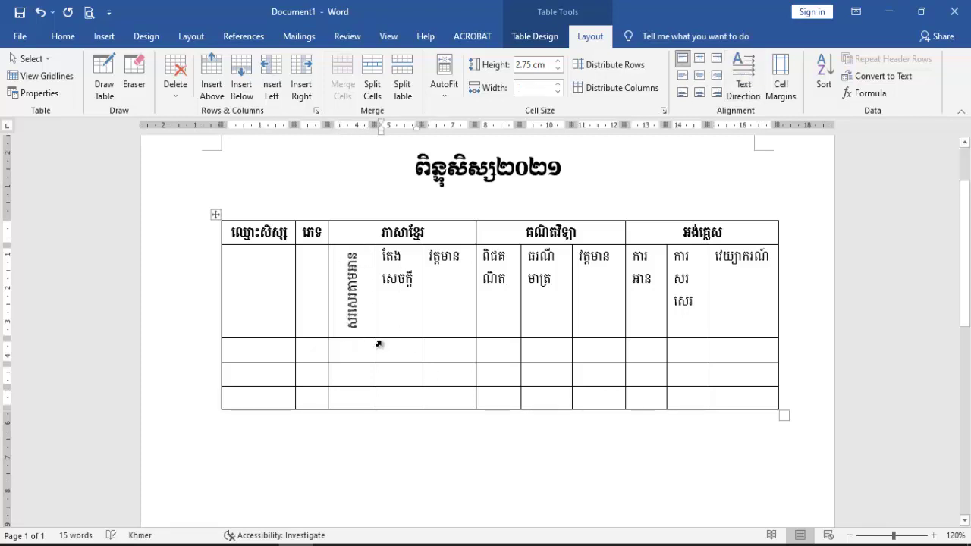
{"action": "left_click_drag", "start_coordinate": [357, 330], "coordinate": [345, 258]}
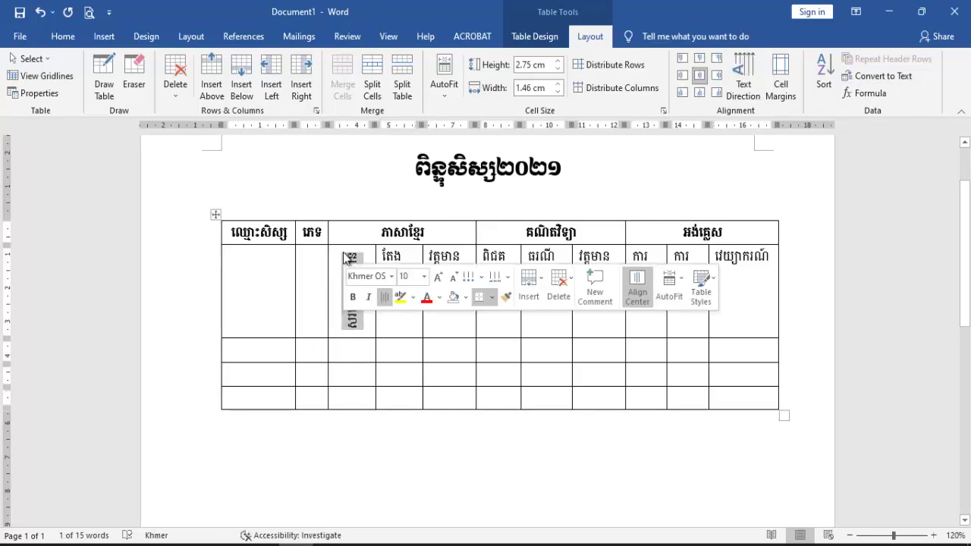
{"action": "left_click", "coordinate": [412, 353]}
{"action": "left_click", "coordinate": [385, 258]}
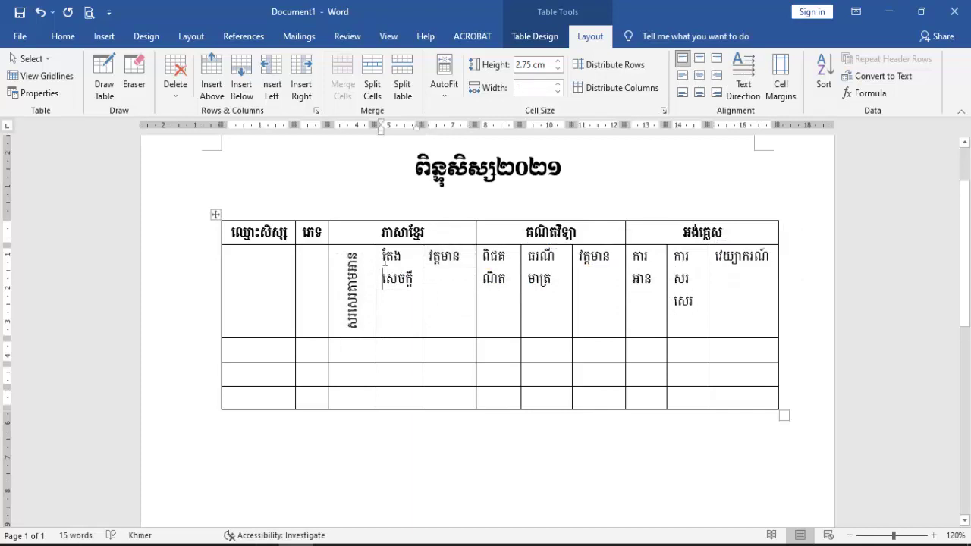
- Turn the sub-headers from តែង សេចក្តី to វេយ្យាករណ៍ vertical and align them top-centre
{"action": "left_click_drag", "start_coordinate": [426, 262], "coordinate": [702, 322]}
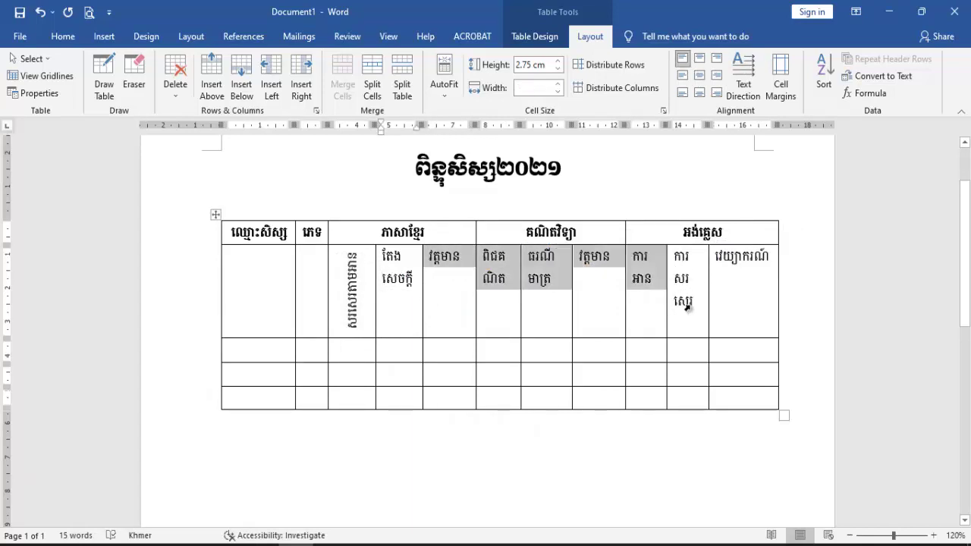
{"action": "left_click", "coordinate": [431, 296]}
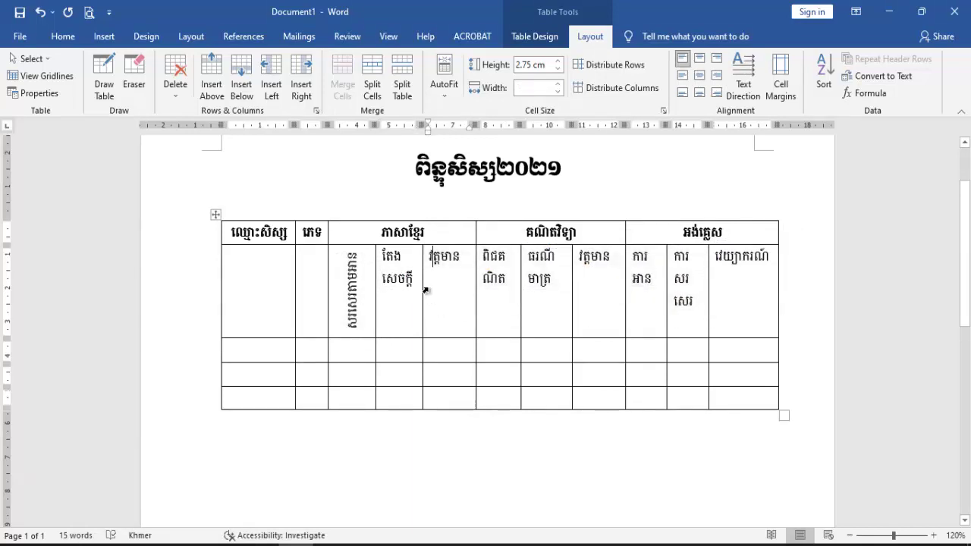
{"action": "left_click_drag", "start_coordinate": [389, 258], "coordinate": [769, 314]}
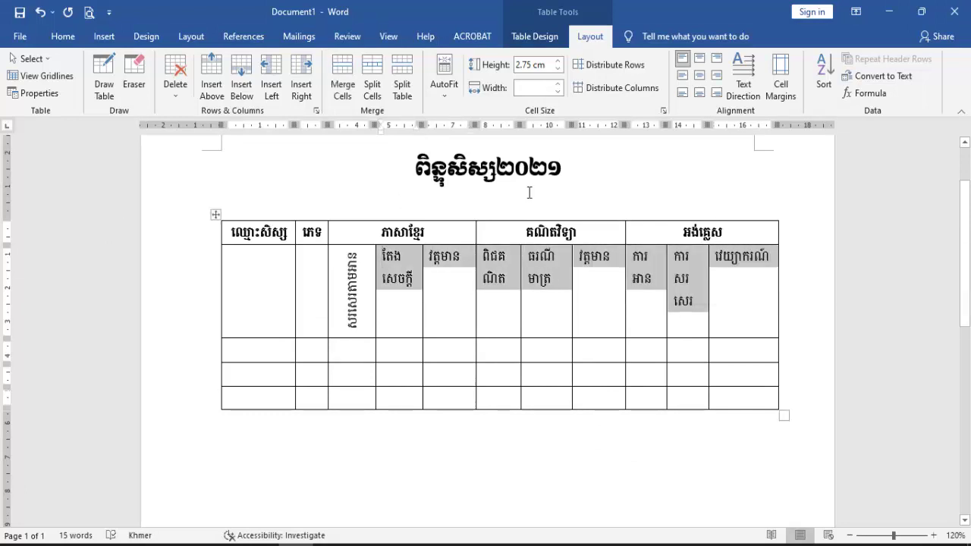
{"action": "left_click", "coordinate": [749, 88]}
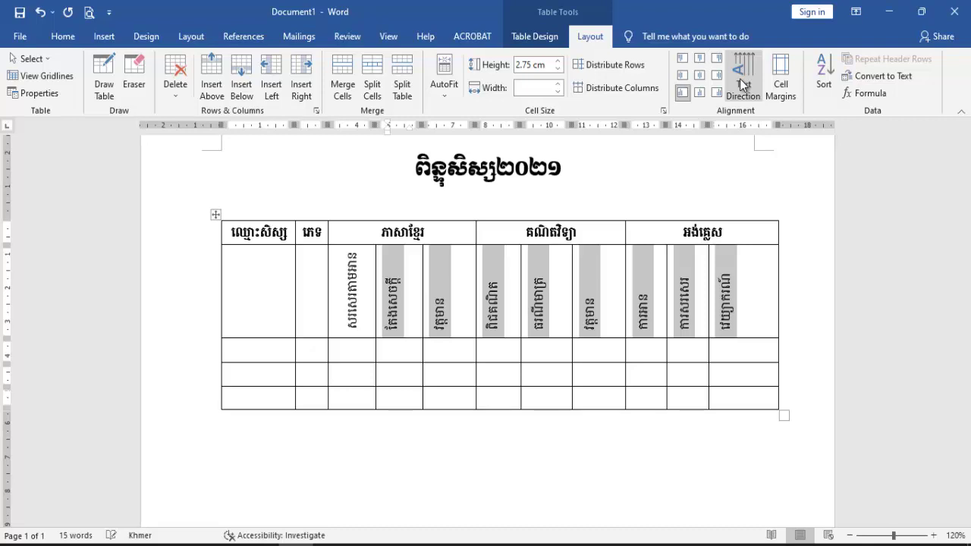
{"action": "left_click", "coordinate": [699, 58]}
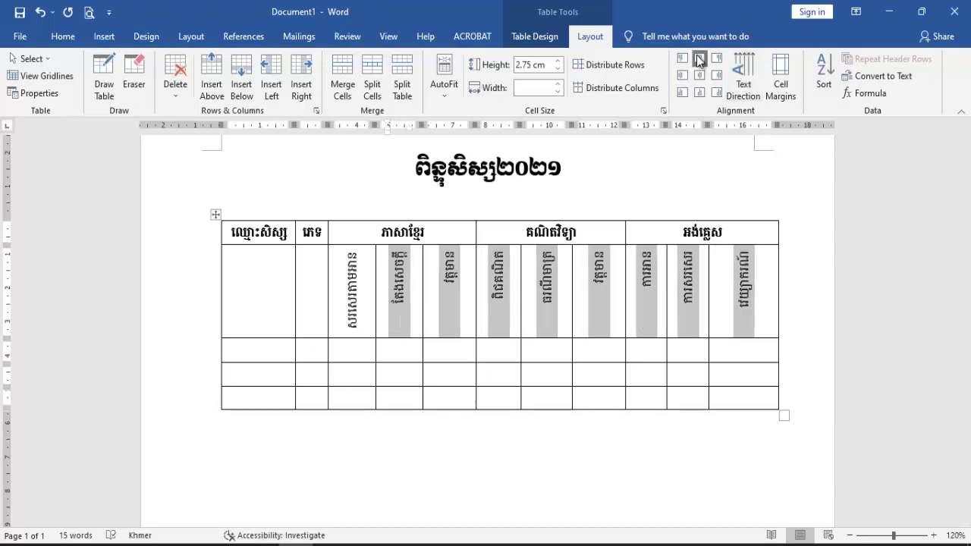
{"action": "left_click", "coordinate": [703, 77]}
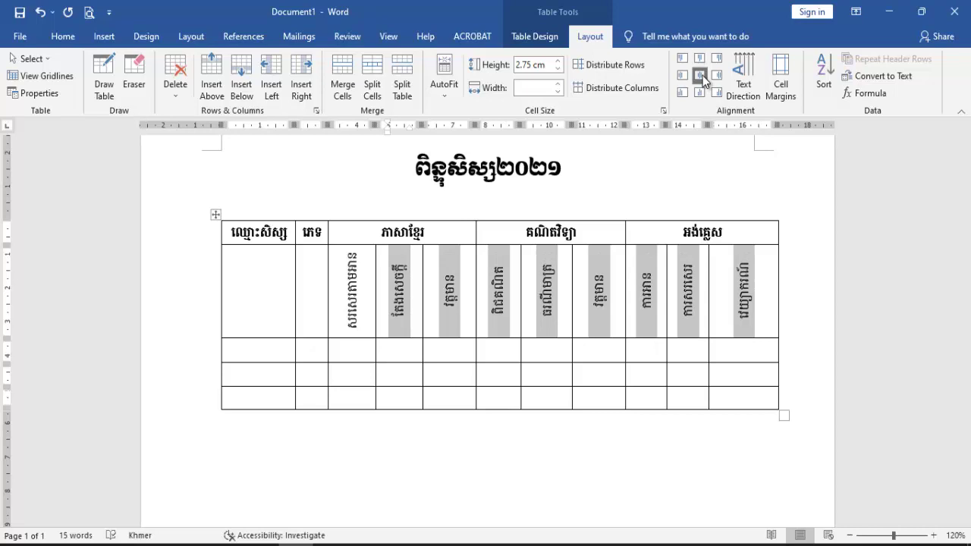
{"action": "left_click", "coordinate": [681, 58]}
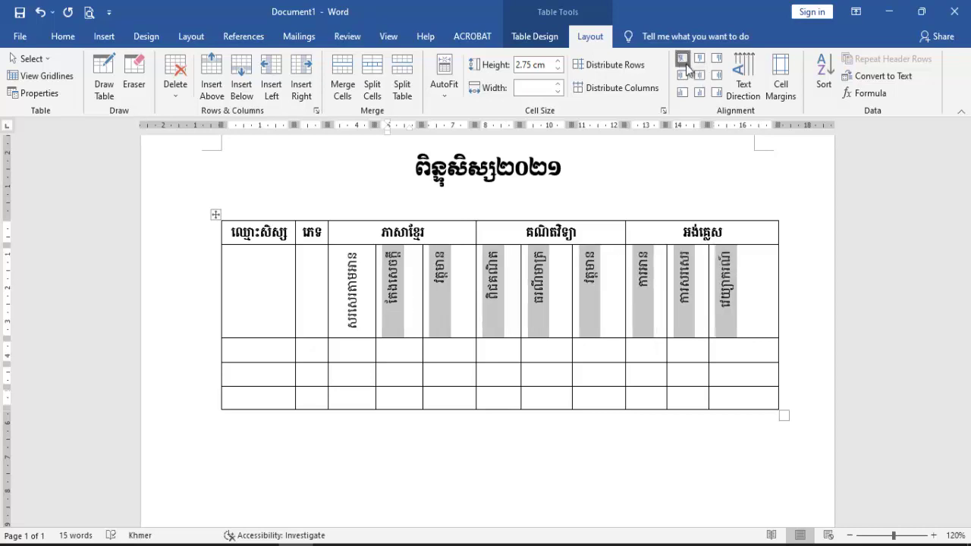
{"action": "left_click", "coordinate": [699, 59]}
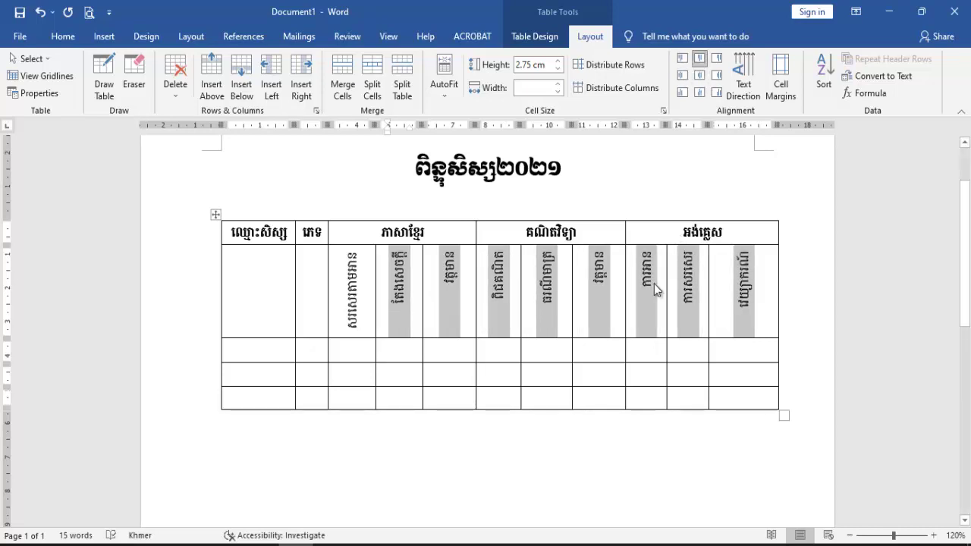
{"action": "left_click", "coordinate": [430, 397]}
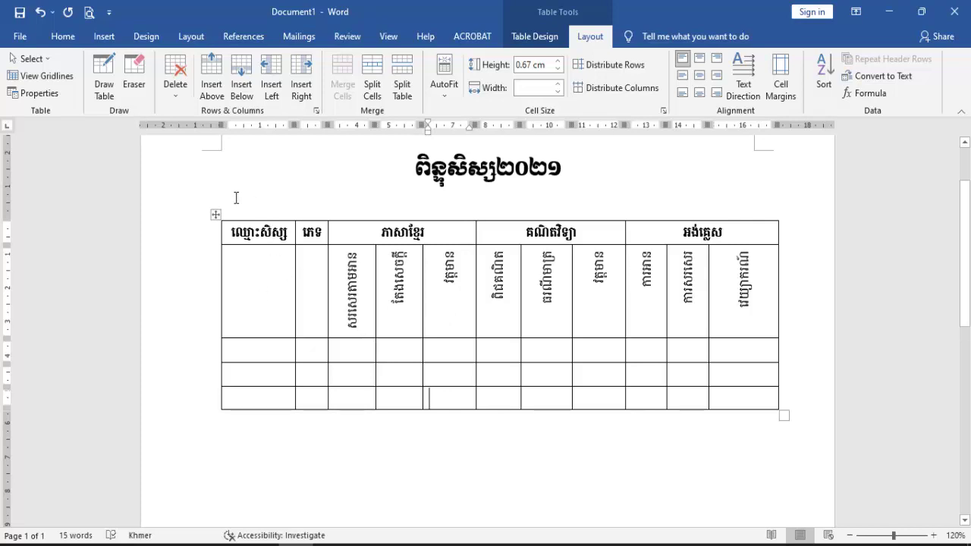
{"action": "left_click_drag", "start_coordinate": [416, 196], "coordinate": [685, 198]}
{"action": "left_click", "coordinate": [352, 281]}
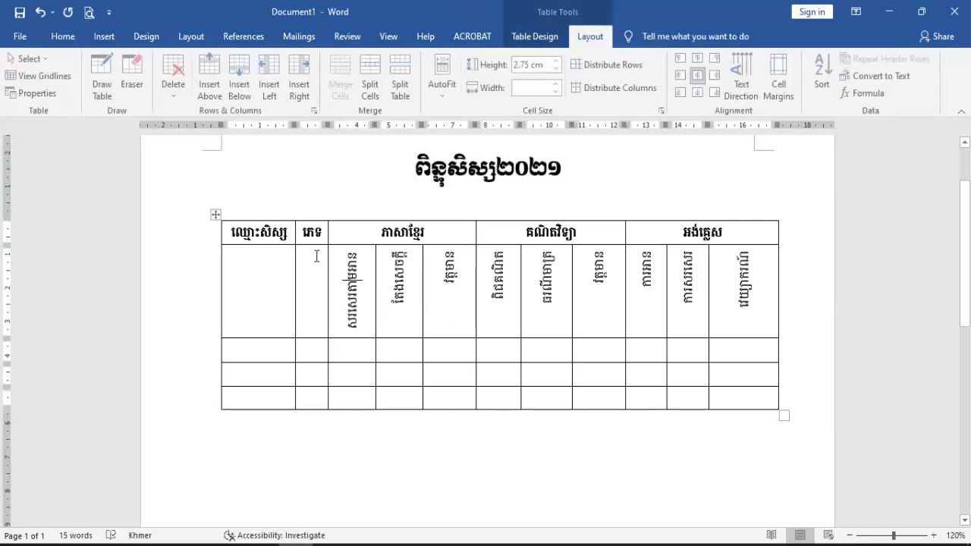
{"action": "left_click_drag", "start_coordinate": [416, 202], "coordinate": [702, 205]}
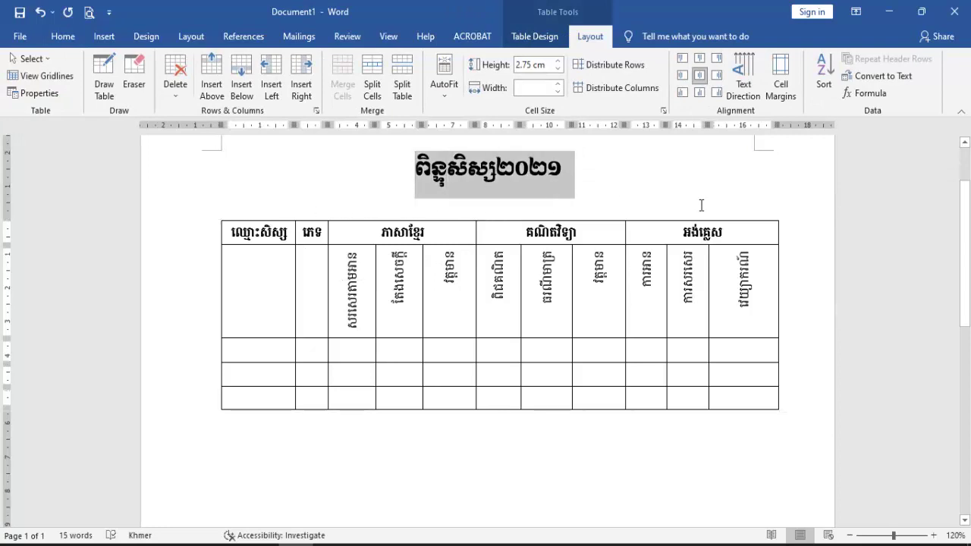
{"action": "left_click", "coordinate": [782, 252]}
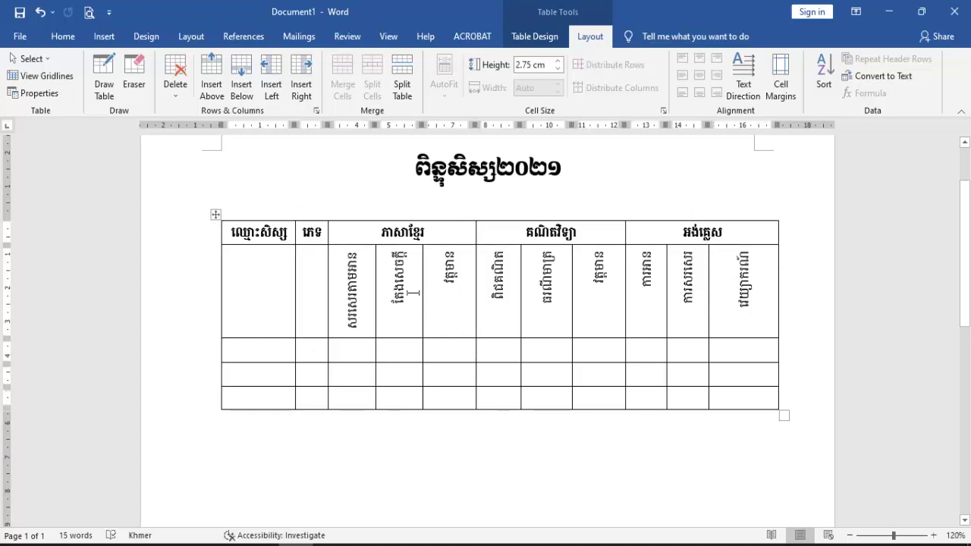
{"action": "left_click", "coordinate": [410, 294]}
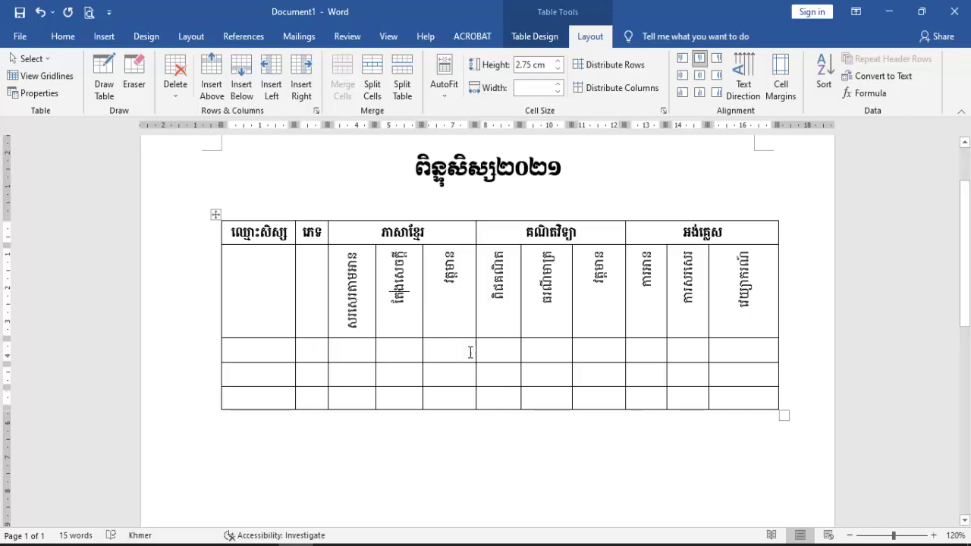
{"action": "left_click", "coordinate": [313, 232]}
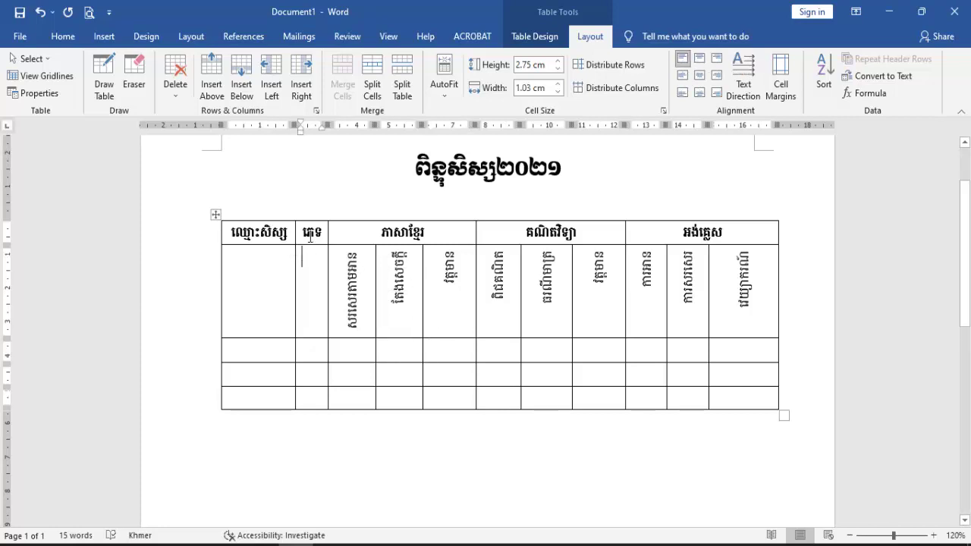
{"action": "left_click_drag", "start_coordinate": [393, 230], "coordinate": [710, 225]}
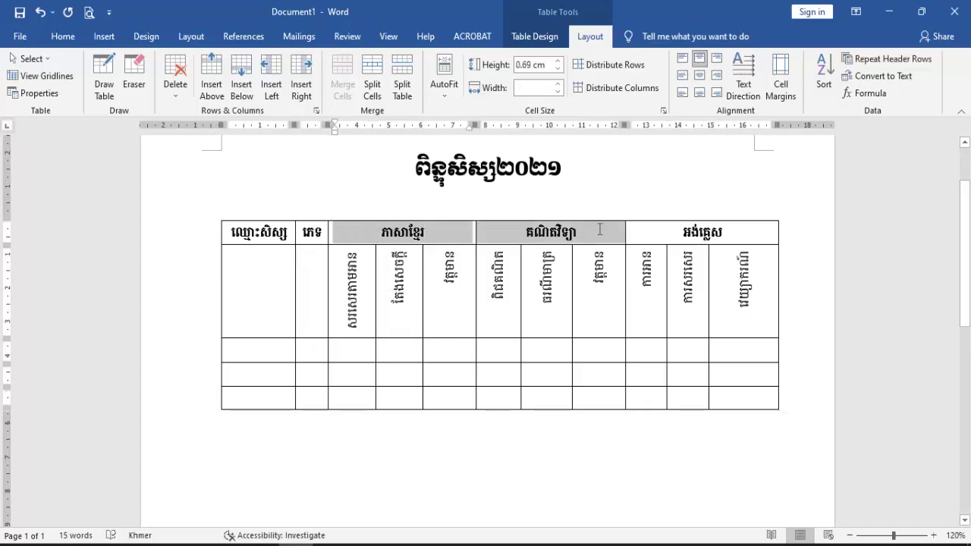
{"action": "left_click", "coordinate": [749, 70]}
{"action": "left_click", "coordinate": [750, 70]}
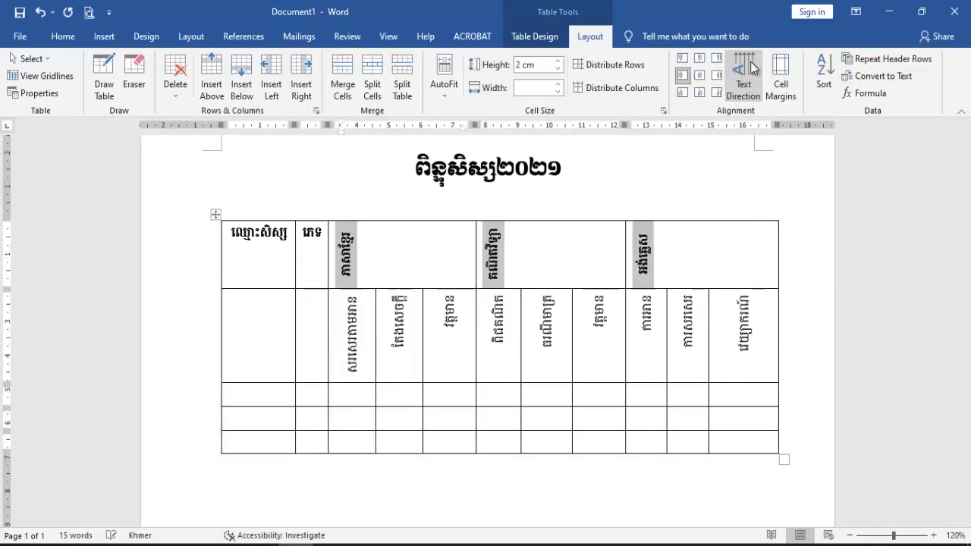
{"action": "left_click", "coordinate": [699, 75]}
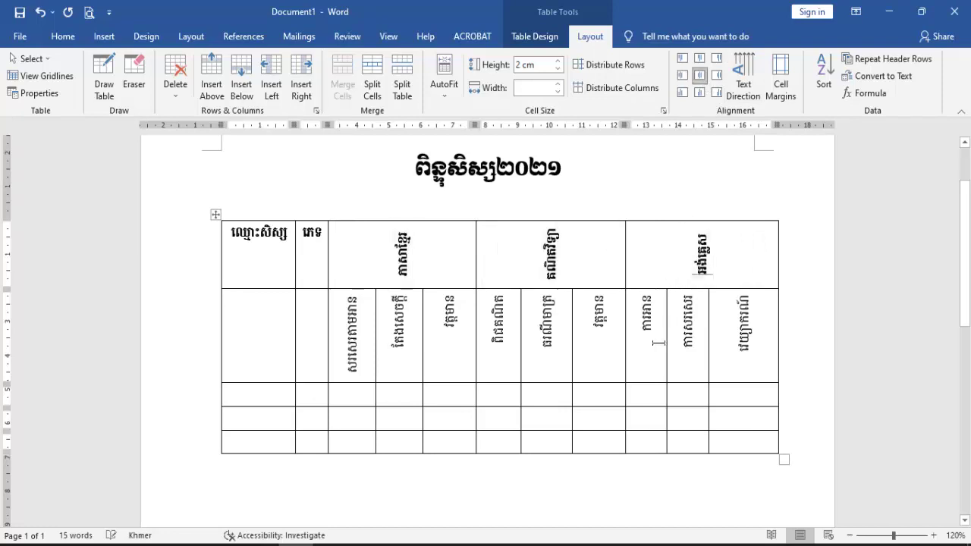
{"action": "key", "text": "ctrl+z"}
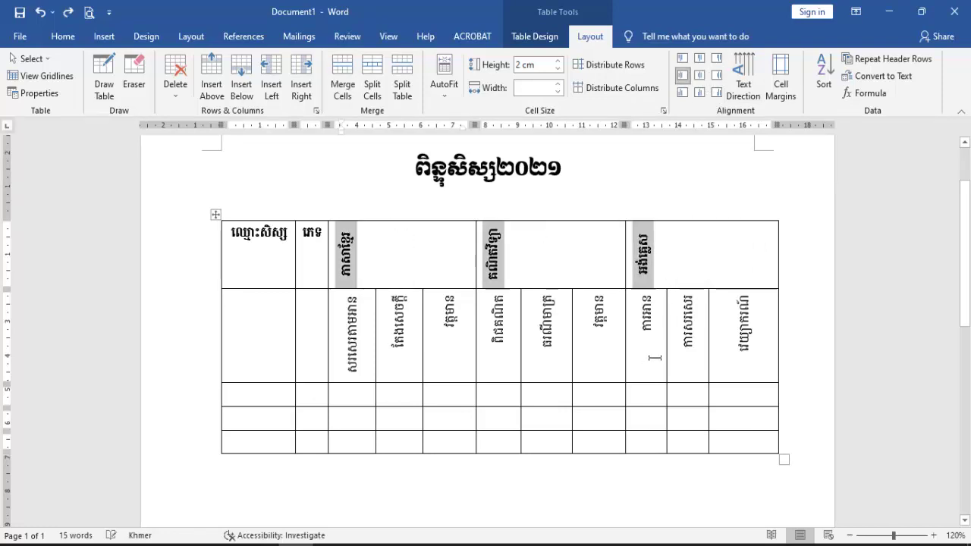
{"action": "key", "text": "ctrl+z"}
{"action": "key", "text": "ctrl+z"}
{"action": "left_click", "coordinate": [483, 391]}
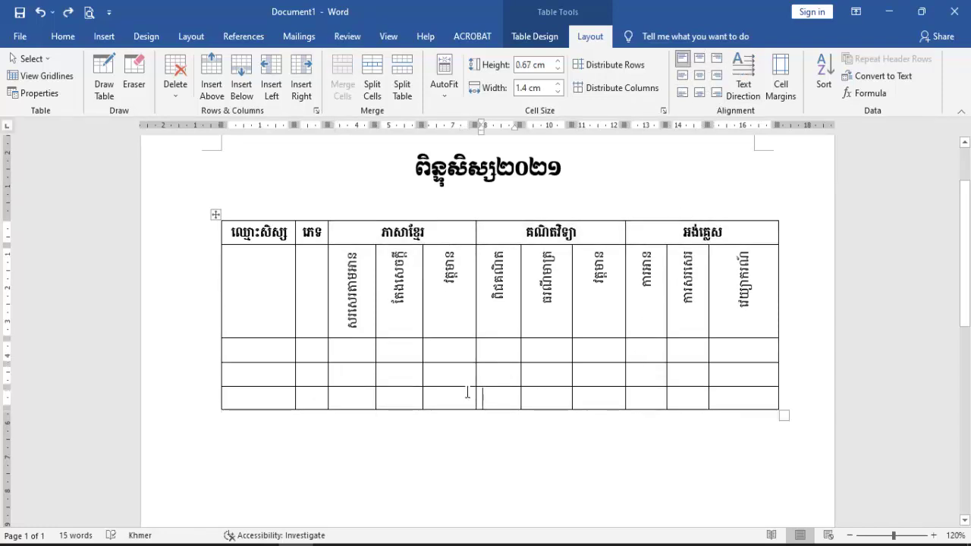
{"action": "left_click", "coordinate": [235, 284]}
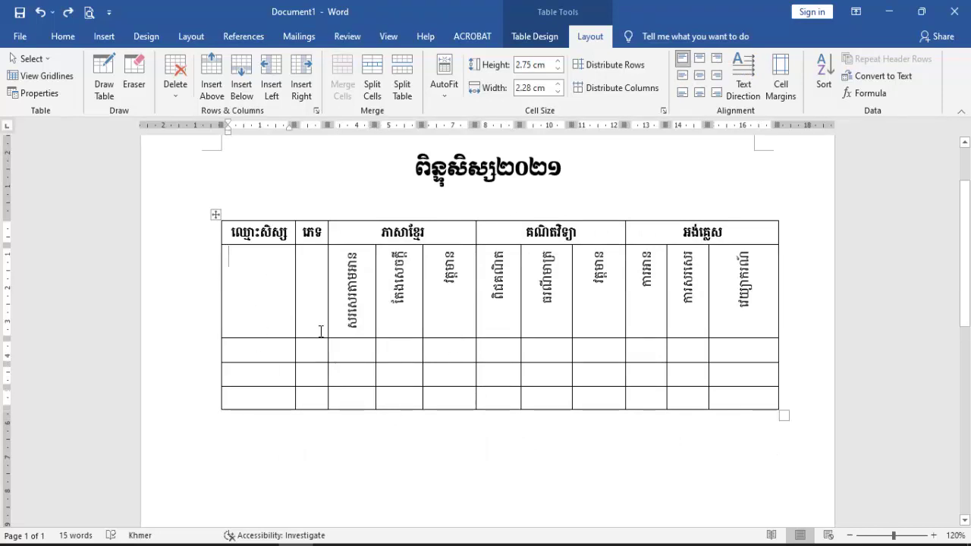
{"action": "left_click_drag", "start_coordinate": [312, 231], "coordinate": [315, 326]}
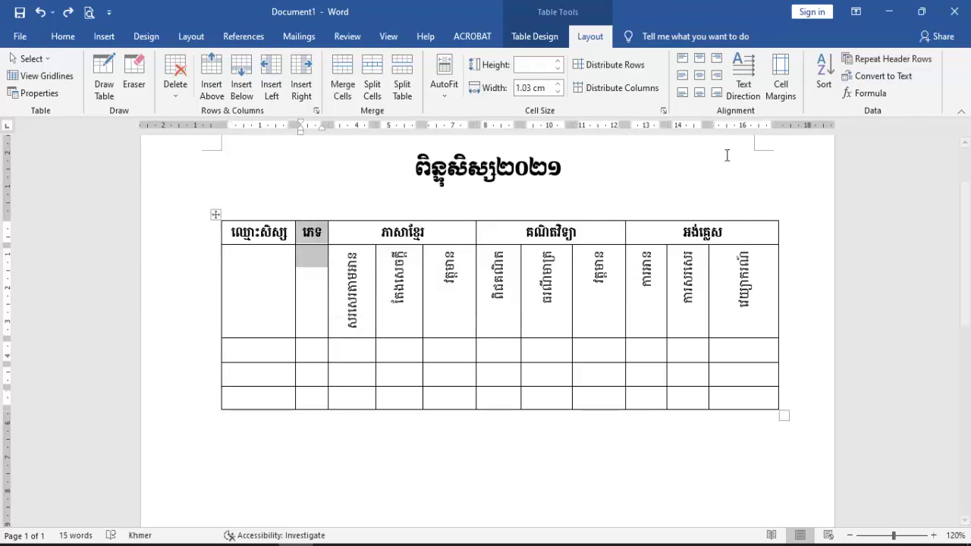
- Merge the ភេទ header and then the ឈ្មោះសិស្ស header each with the cell below
{"action": "right_click", "coordinate": [316, 238]}
{"action": "left_click", "coordinate": [351, 358]}
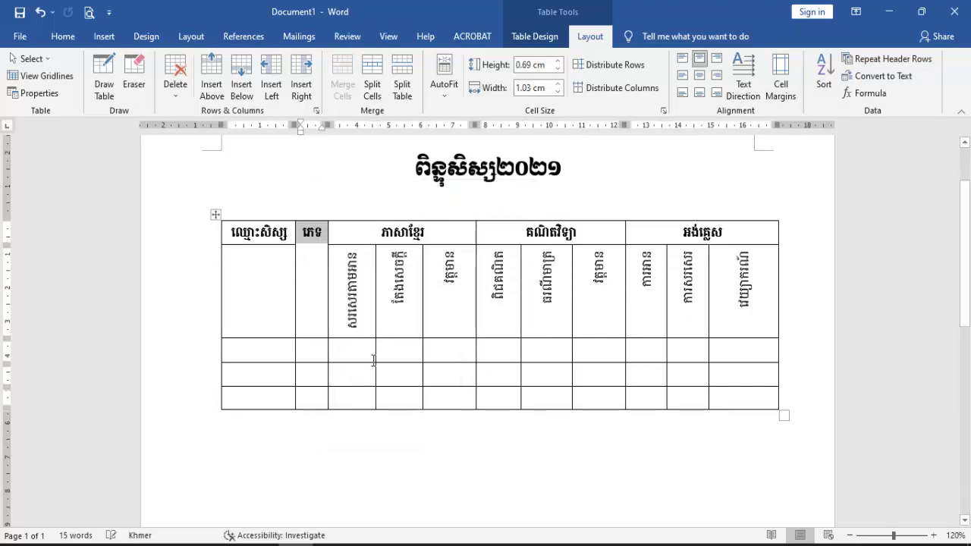
{"action": "left_click", "coordinate": [318, 278]}
{"action": "left_click_drag", "start_coordinate": [273, 245], "coordinate": [273, 288]}
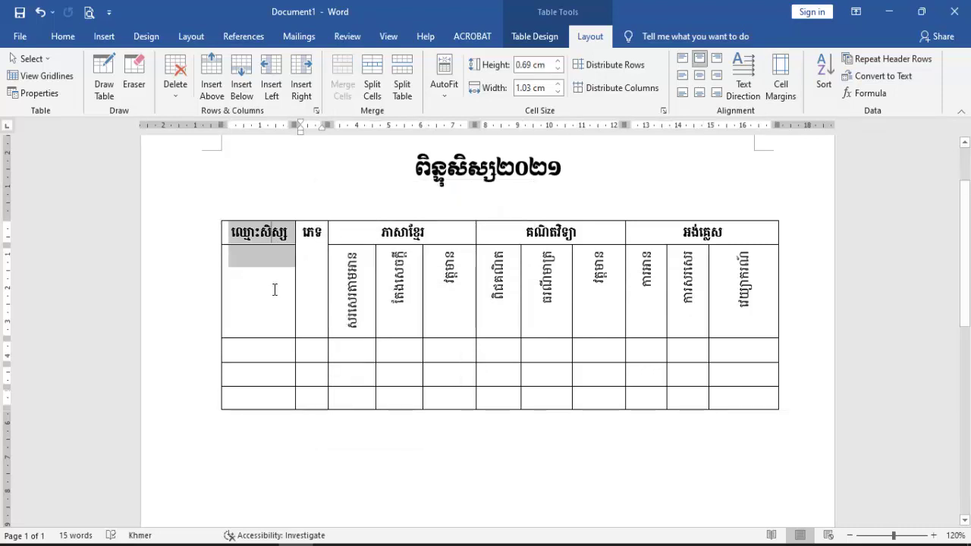
{"action": "right_click", "coordinate": [248, 237]}
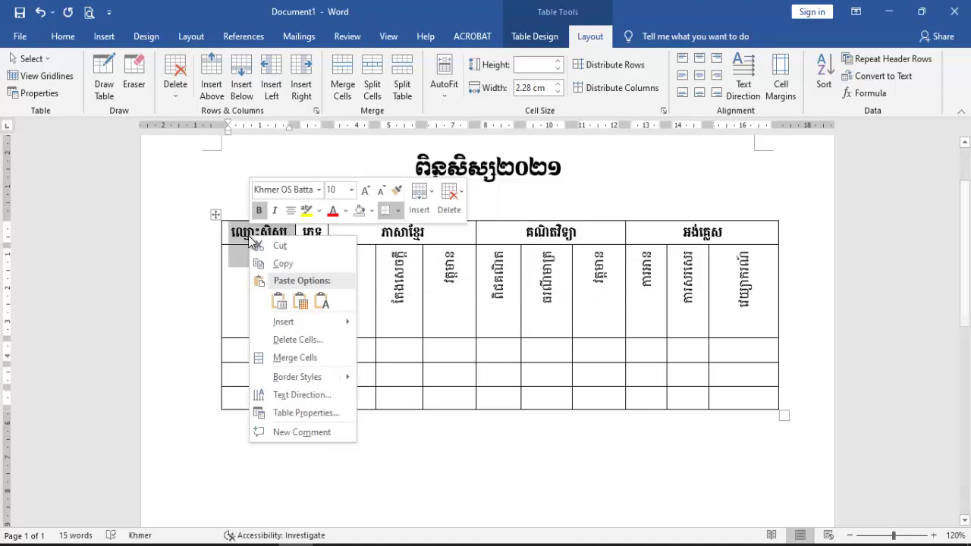
{"action": "left_click", "coordinate": [307, 357]}
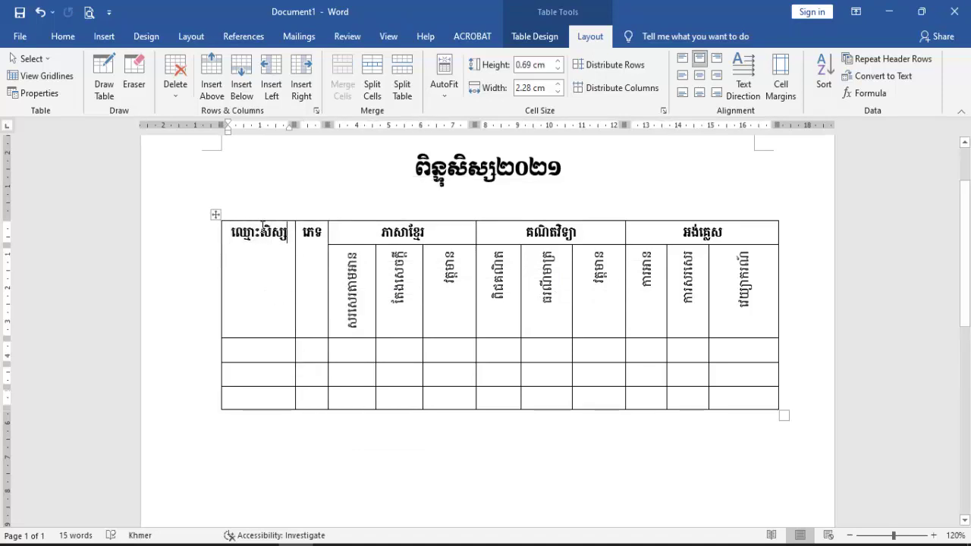
- Check the merged header row, moving through the ឈ្មោះសិស្ស, ភេទ and គណិតវិទ្យា cells
{"action": "left_click_drag", "start_coordinate": [292, 253], "coordinate": [731, 317]}
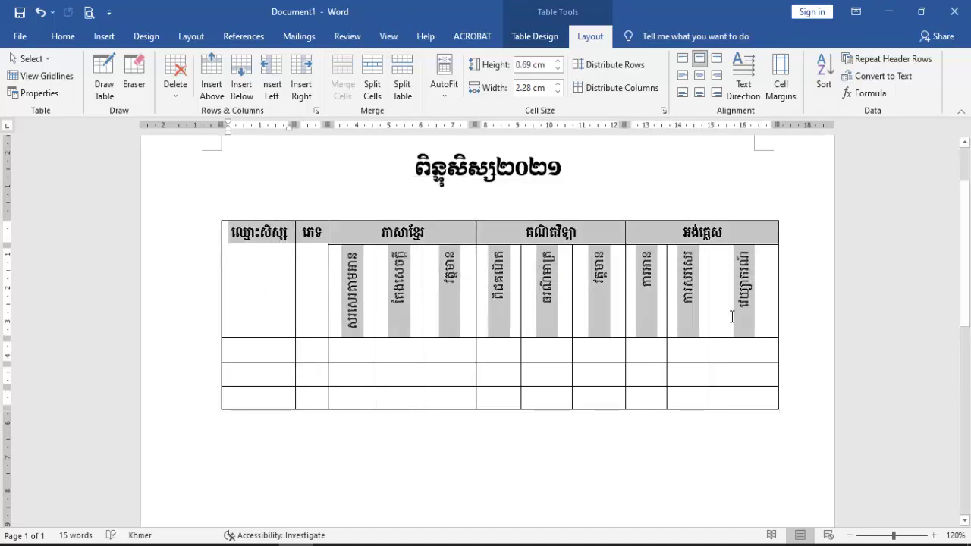
{"action": "left_click", "coordinate": [263, 318]}
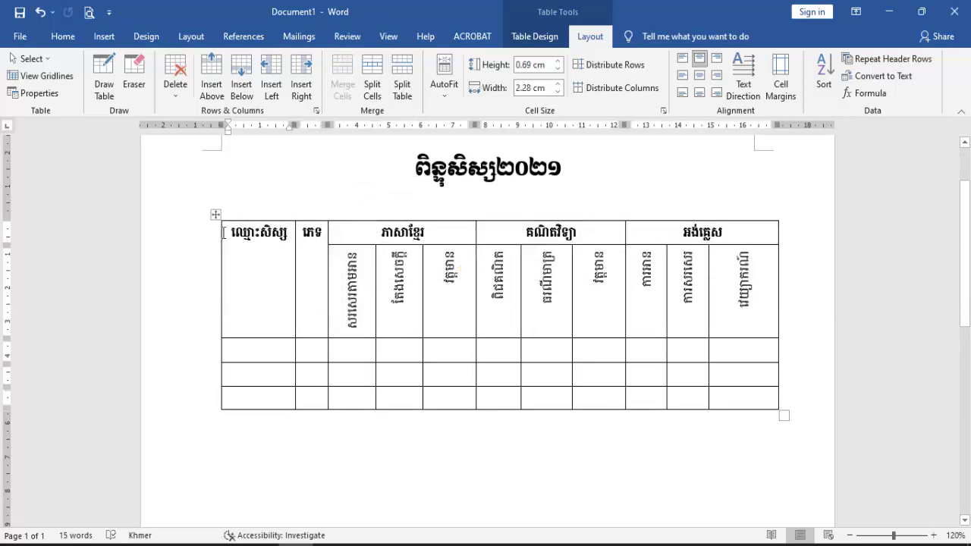
{"action": "key", "text": "Right"}
{"action": "key", "text": "Right"}
{"action": "left_click", "coordinate": [311, 236]}
{"action": "left_click", "coordinate": [395, 230]}
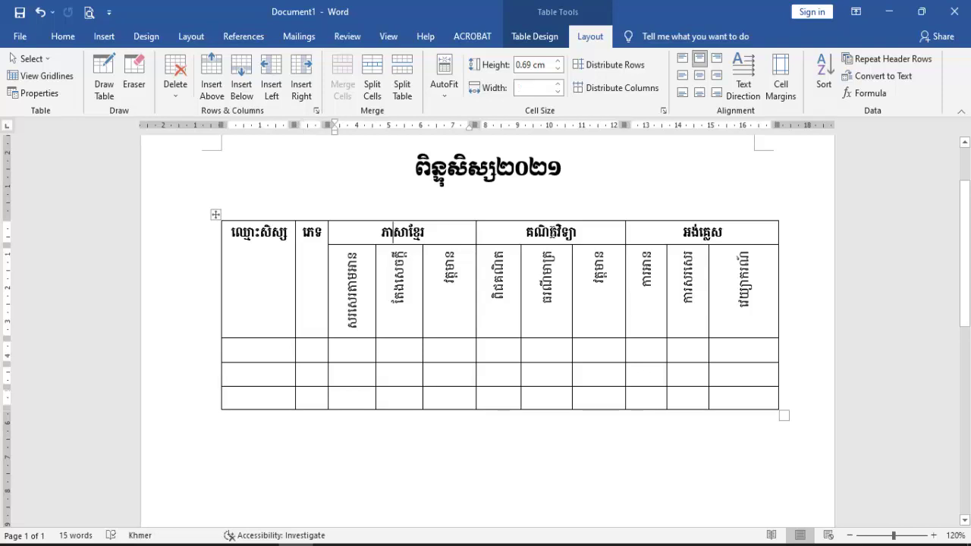
{"action": "left_click", "coordinate": [550, 232]}
- Type the three students' names into the name column, correcting typos
{"action": "scroll", "coordinate": [341, 327], "scroll_direction": "down", "scroll_amount": 1}
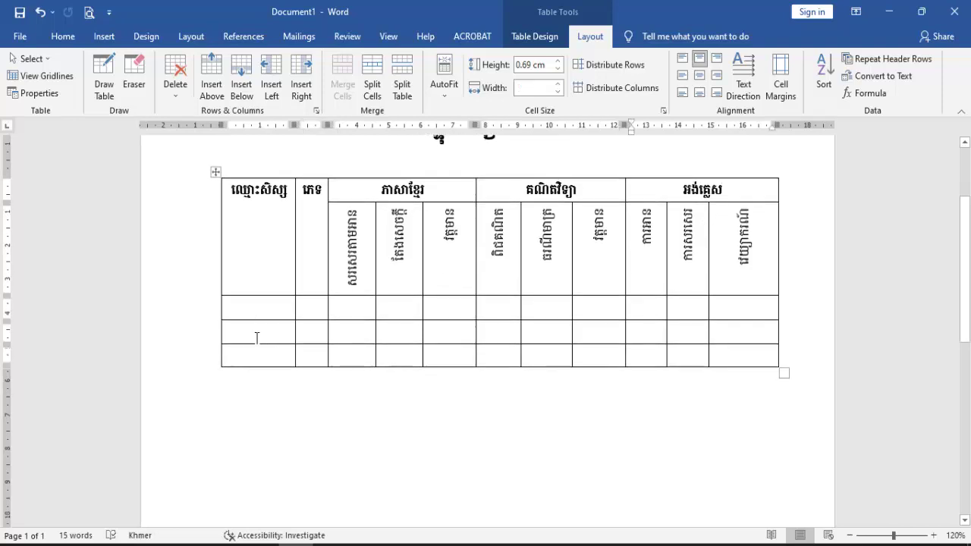
{"action": "left_click", "coordinate": [258, 304]}
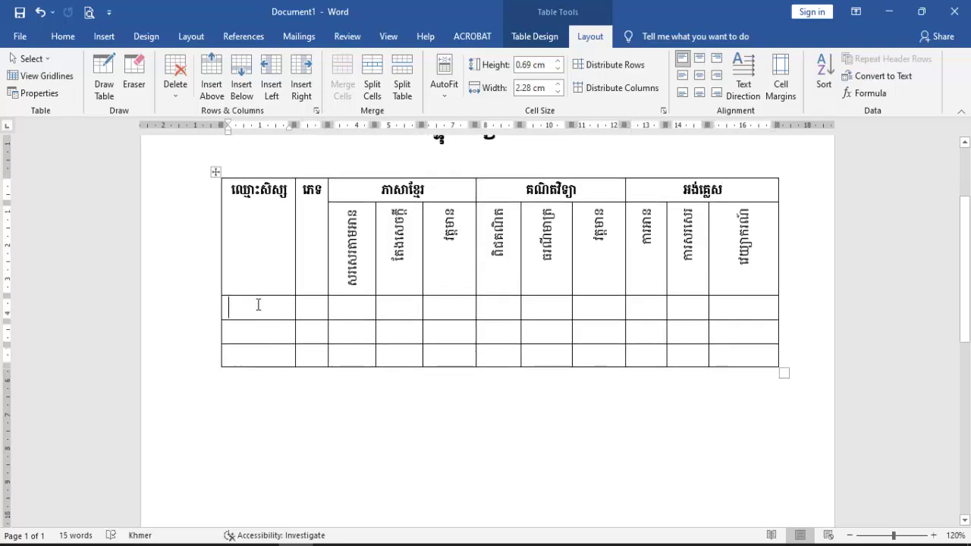
{"action": "type", "text": "ក"}
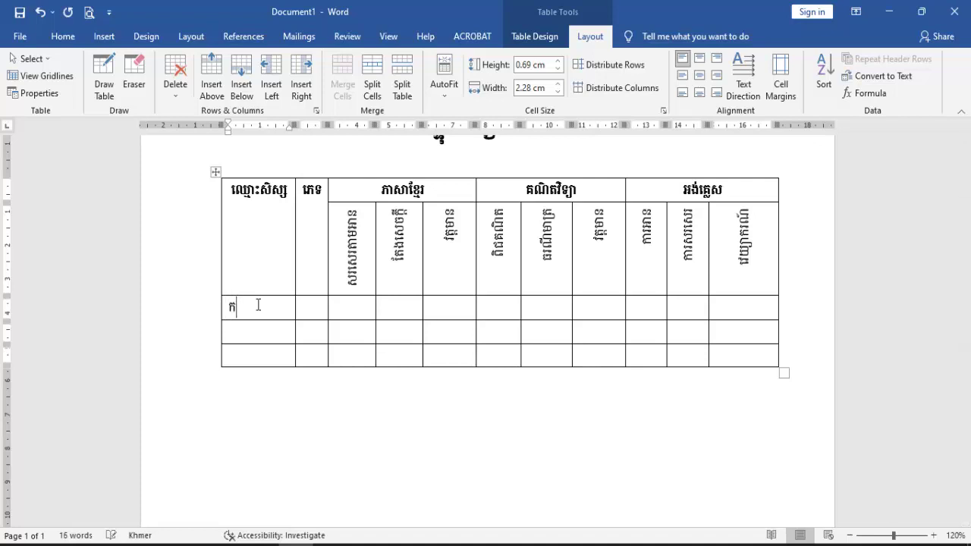
{"action": "key", "text": "BackSpace"}
{"action": "type", "text": "គិម"}
{"action": "type", "text": " តារា"}
{"action": "key", "text": "Down"}
{"action": "type", "text": "េជ្យ"}
{"action": "type", "text": " ដា"}
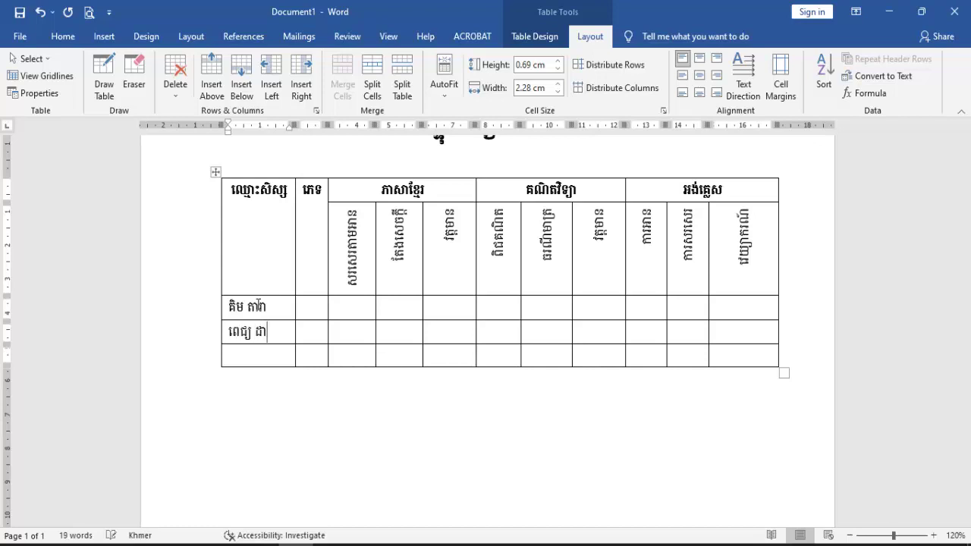
{"action": "type", "text": "ណ"}
{"action": "key", "text": "BackSpace"}
{"action": "type", "text": "ន"}
{"action": "type", "text": "លឹម គ"}
{"action": "type", "text": "ិណា"}
{"action": "key", "text": "BackSpace"}
{"action": "key", "text": "BackSpace"}
{"action": "key", "text": "BackSpace"}
{"action": "type", "text": "ីណា"}
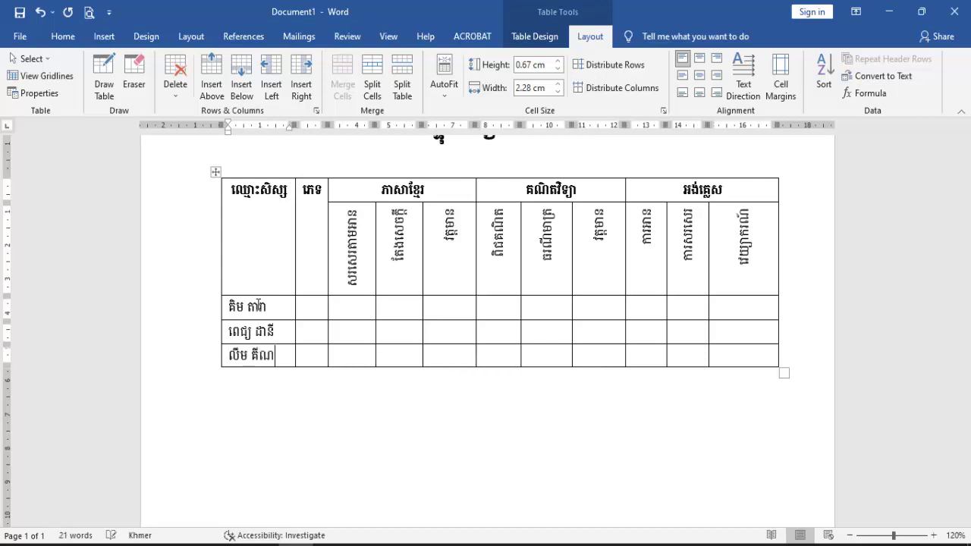
{"action": "type", "text": "ល"}
{"action": "key", "text": "BackSpace"}
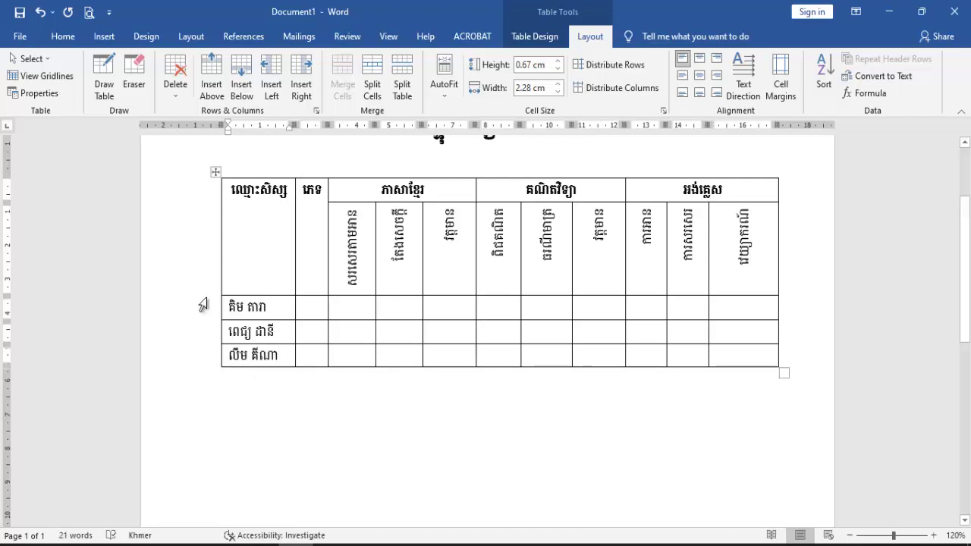
- Enter the genders ប, ស and ប for the three students
{"action": "left_click", "coordinate": [311, 308]}
{"action": "type", "text": "ប"}
{"action": "left_click", "coordinate": [314, 332]}
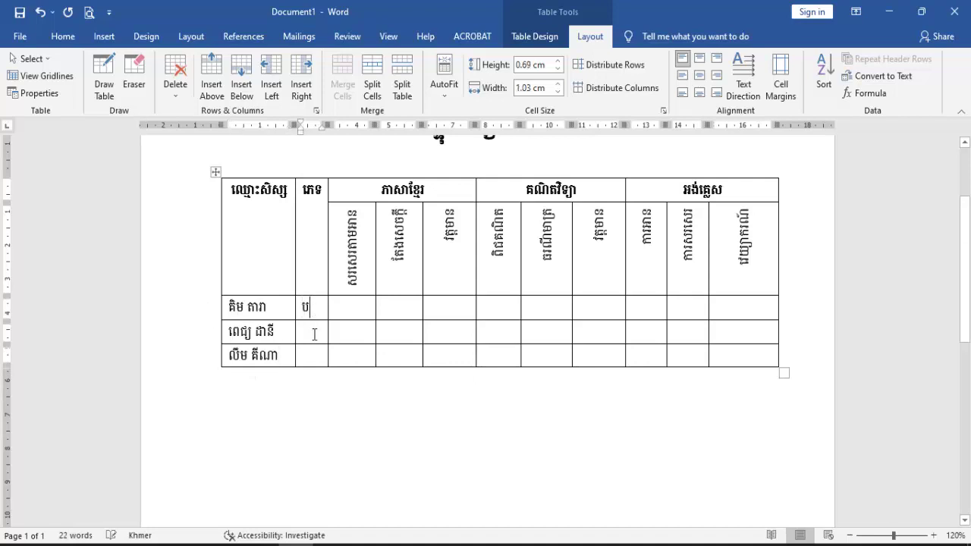
{"action": "type", "text": "ស"}
{"action": "left_click", "coordinate": [312, 354]}
{"action": "type", "text": "ប"}
- Enter scores ១០៥ and ៧ in the first Khmer sub-column, then ៦ and ៦ in the next
{"action": "left_click", "coordinate": [356, 307]}
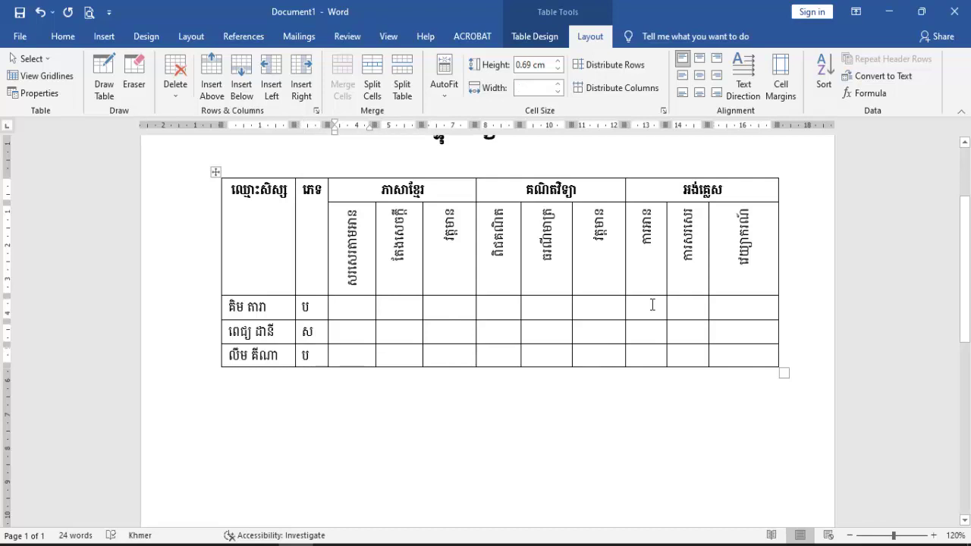
{"action": "type", "text": "១០"}
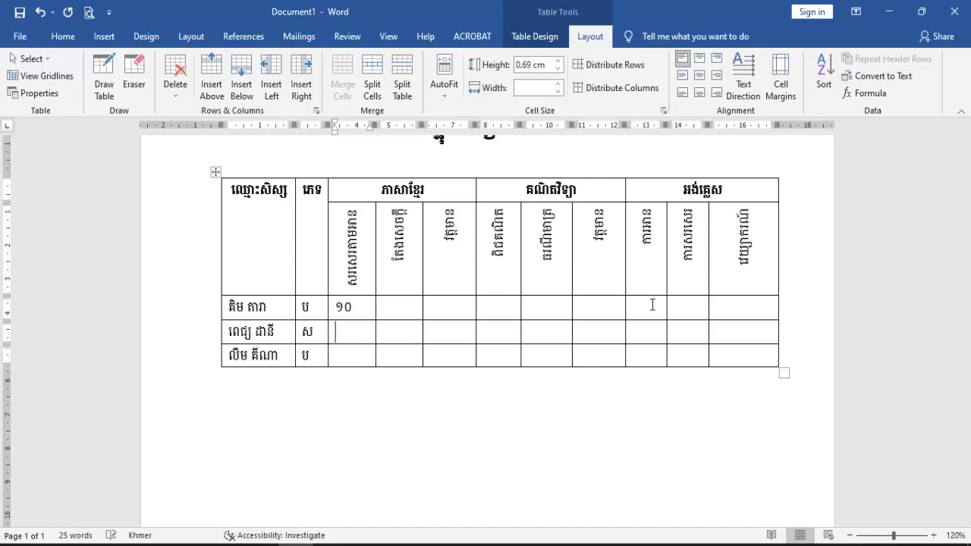
{"action": "type", "text": "៥"}
{"action": "key", "text": "Down"}
{"action": "type", "text": "៧"}
{"action": "key", "text": "Right"}
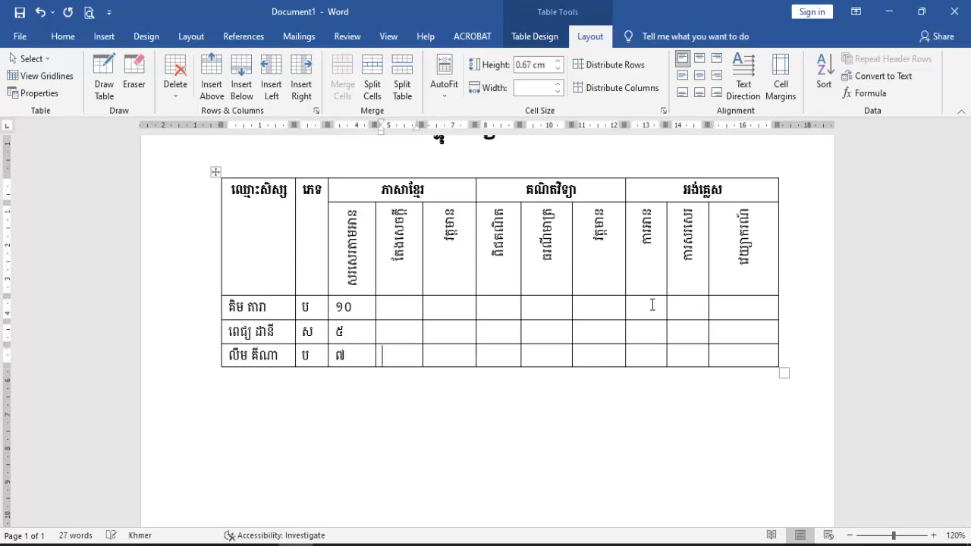
{"action": "key", "text": "Right"}
{"action": "key", "text": "Up"}
{"action": "key", "text": "Left"}
{"action": "key", "text": "Up"}
{"action": "type", "text": "៦"}
{"action": "key", "text": "Down"}
{"action": "type", "text": "៦"}
- Enter the scores ៦ and ៨, placing ៨ under ពិជគណិត
{"action": "key", "text": "Right"}
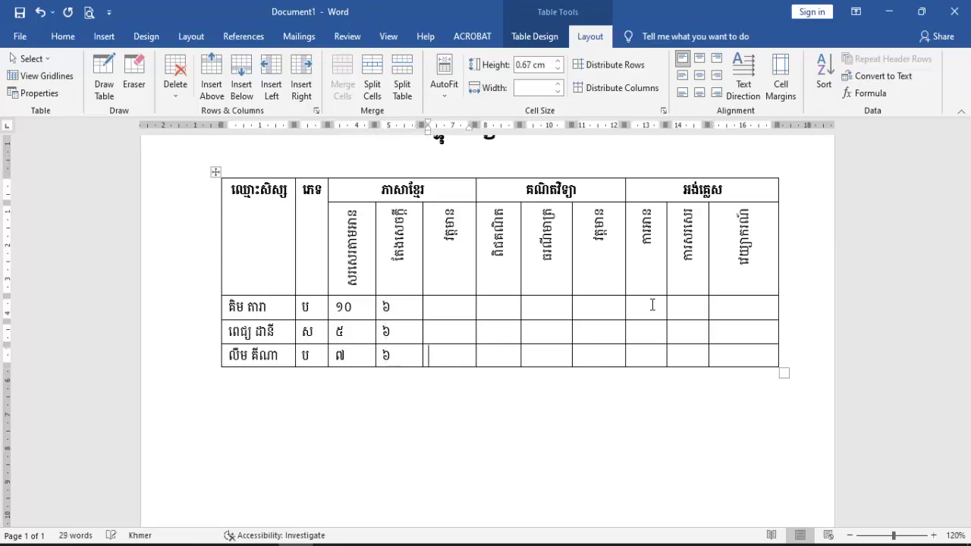
{"action": "key", "text": "Right"}
{"action": "key", "text": "Up"}
{"action": "key", "text": "Left"}
{"action": "key", "text": "Up"}
{"action": "type", "text": "៦"}
{"action": "key", "text": "Down"}
{"action": "key", "text": "Right"}
{"action": "key", "text": "Right"}
{"action": "key", "text": "Up"}
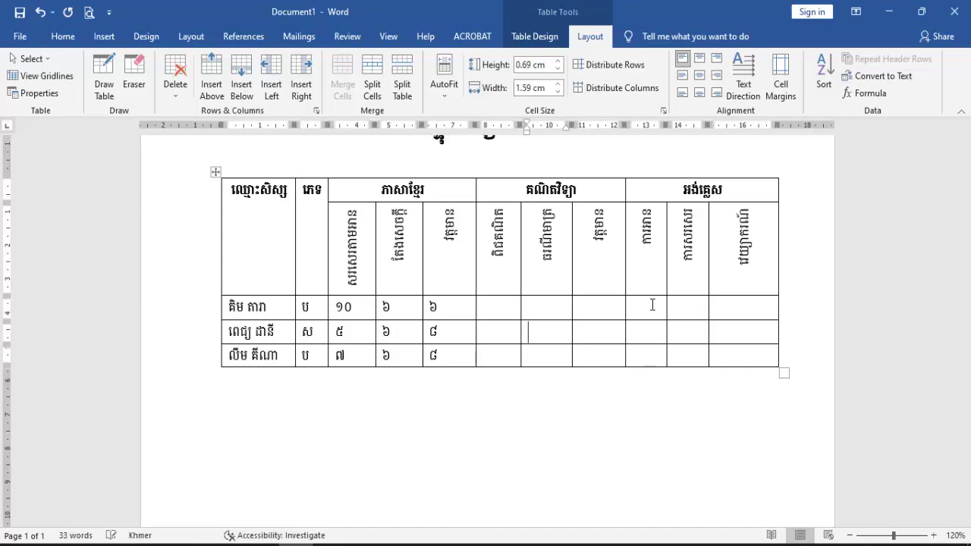
{"action": "key", "text": "Left"}
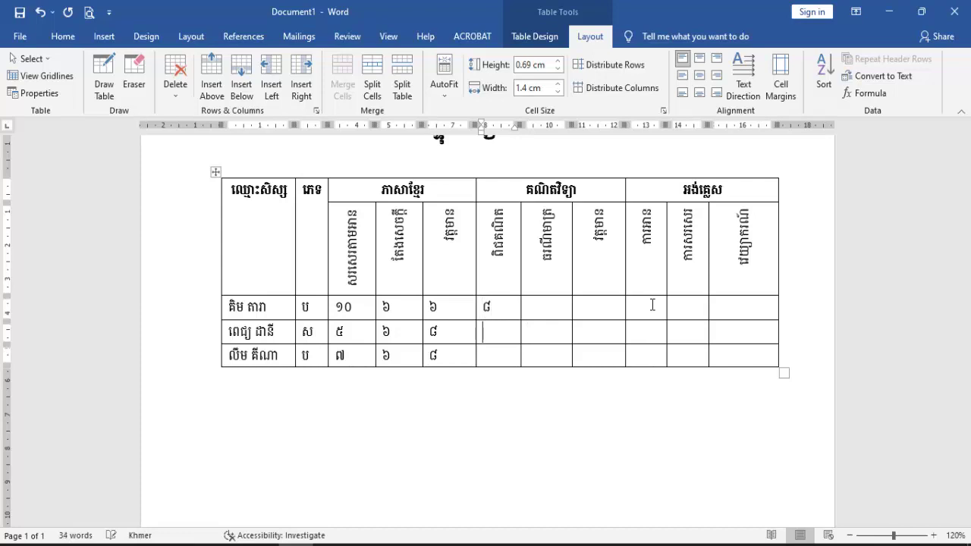
{"action": "type", "text": "៨"}
{"action": "key", "text": "Right"}
{"action": "key", "text": "Down"}
{"action": "key", "text": "Left"}
- Add the last ៨ score, then try the sub-column headers at size 8 before restoring 10
{"action": "type", "text": "៨"}
{"action": "left_click", "coordinate": [353, 218]}
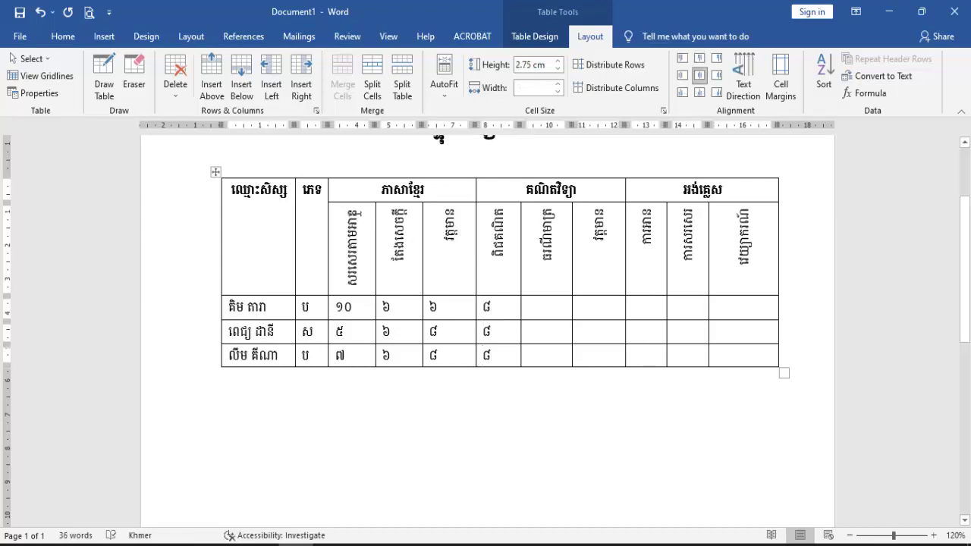
{"action": "left_click_drag", "start_coordinate": [353, 212], "coordinate": [732, 281]}
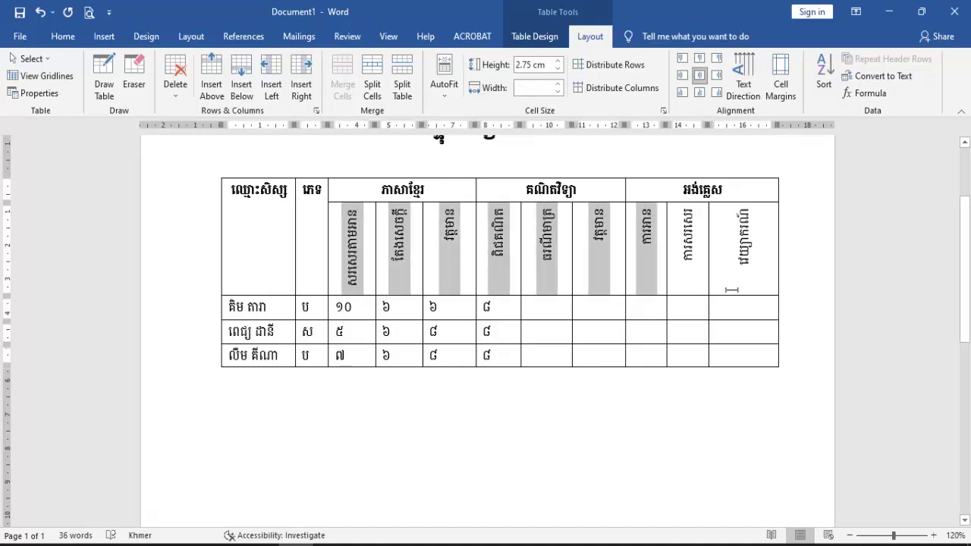
{"action": "left_click", "coordinate": [740, 90]}
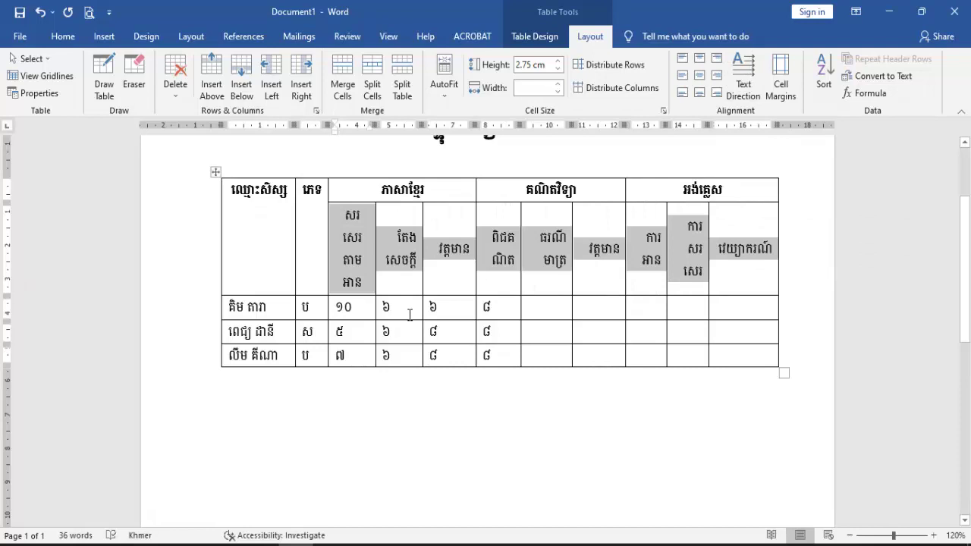
{"action": "left_click", "coordinate": [63, 37]}
{"action": "left_click", "coordinate": [227, 65]}
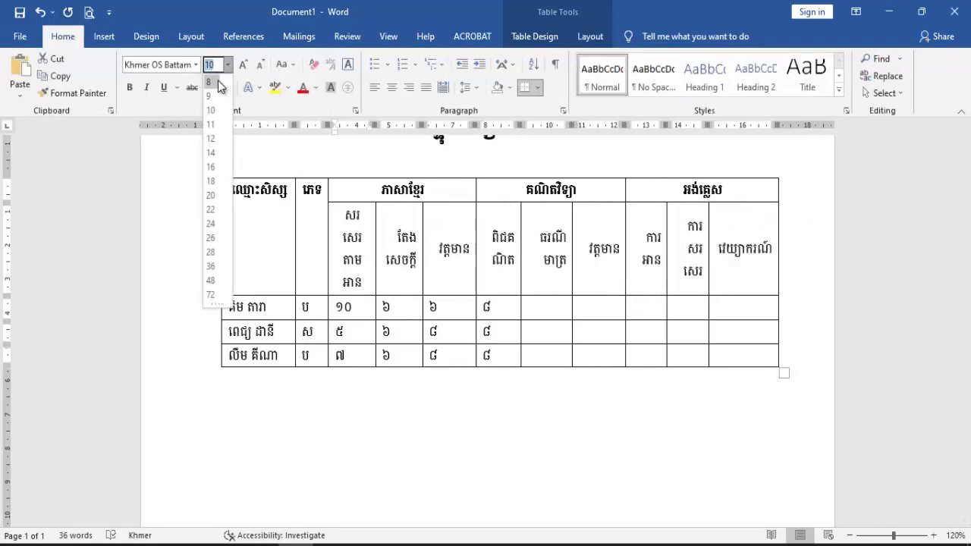
{"action": "left_click", "coordinate": [219, 84]}
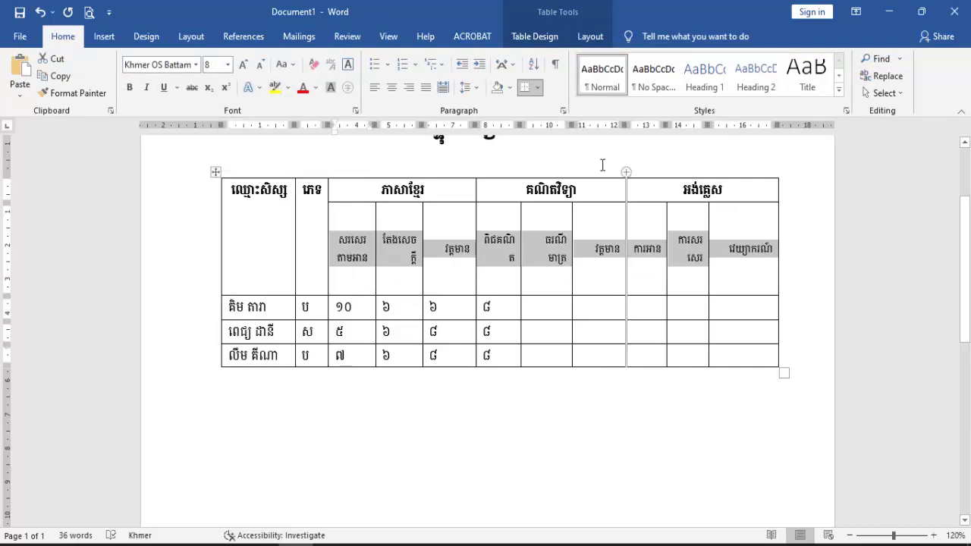
{"action": "key", "text": "ctrl+shift+period"}
{"action": "key", "text": "ctrl+shift+period"}
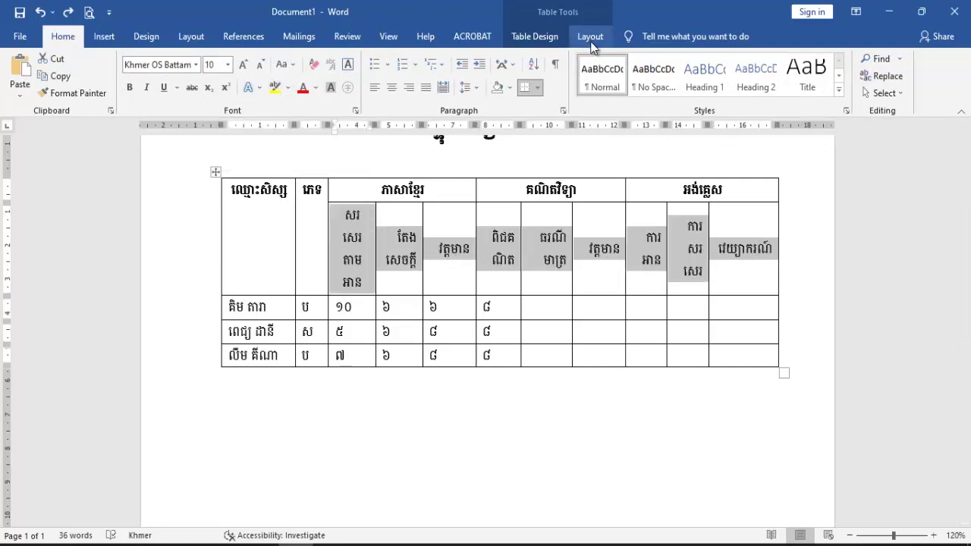
- Turn the sub-column header text vertical again, trying both rotation directions
{"action": "left_click", "coordinate": [592, 41]}
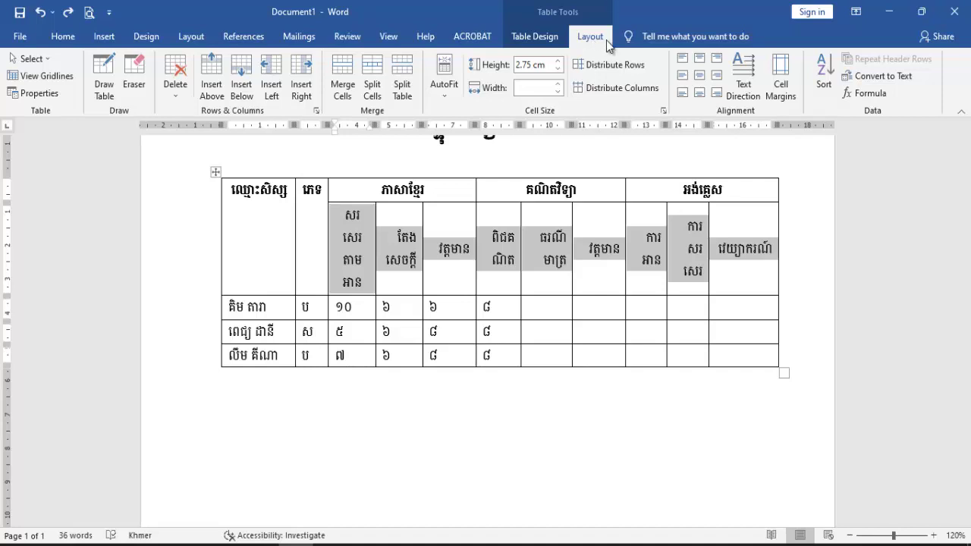
{"action": "left_click", "coordinate": [747, 79]}
{"action": "left_click", "coordinate": [748, 78]}
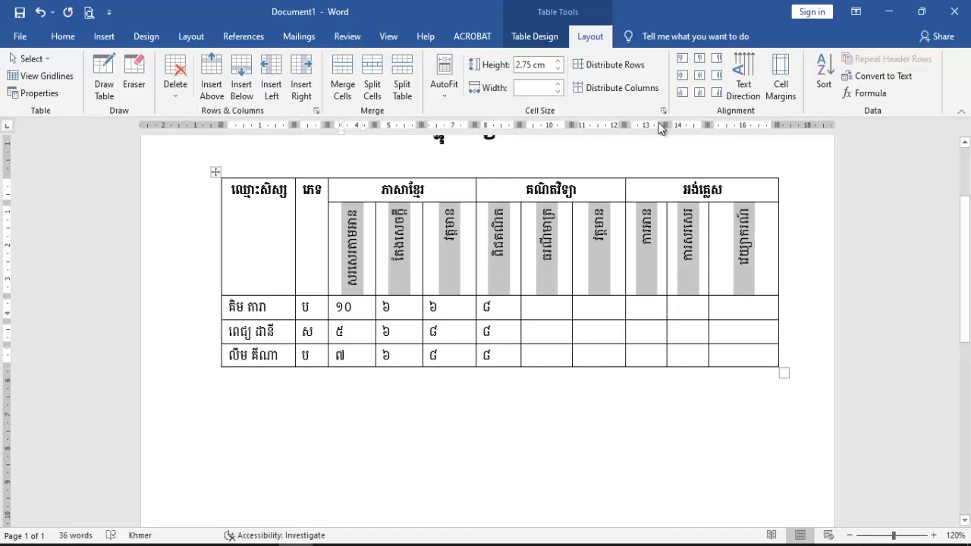
{"action": "left_click", "coordinate": [63, 37]}
{"action": "left_click", "coordinate": [190, 37]}
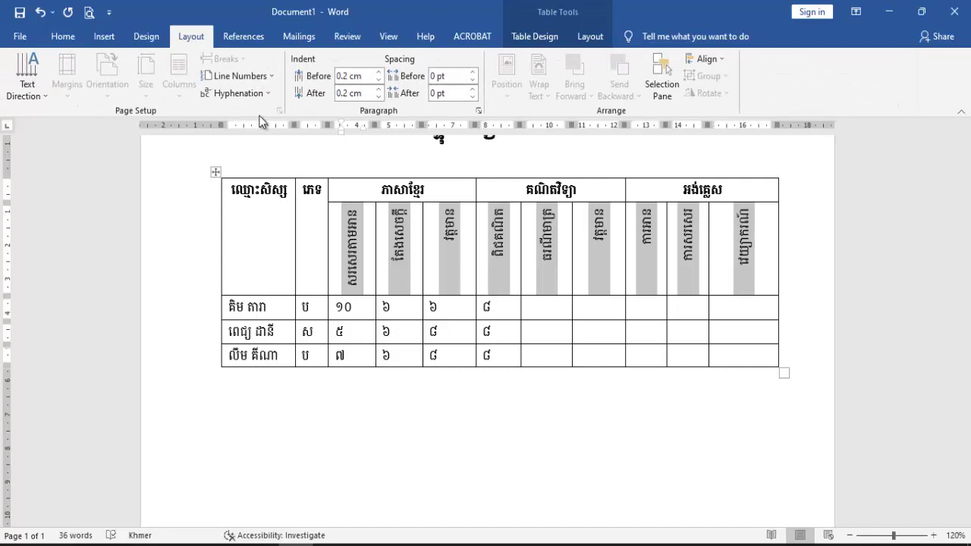
{"action": "left_click", "coordinate": [21, 90]}
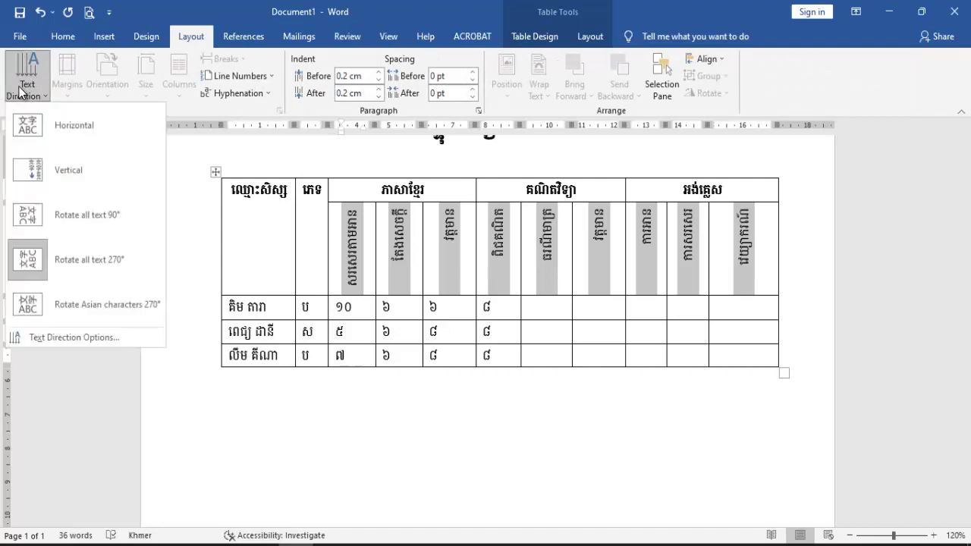
{"action": "left_click", "coordinate": [92, 273]}
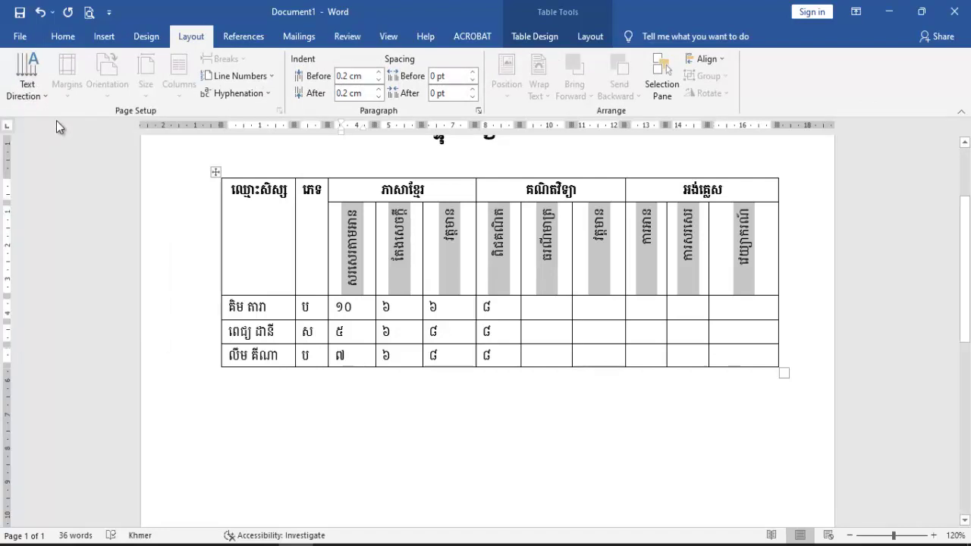
{"action": "left_click", "coordinate": [26, 90]}
{"action": "left_click", "coordinate": [56, 170]}
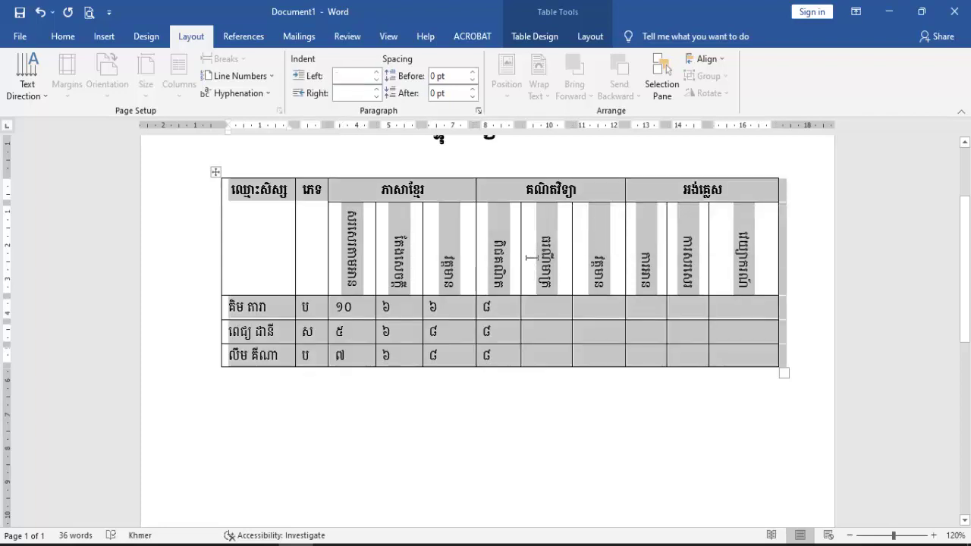
- Reselect the nine sub-column headers and flip their text to read top-to-bottom
{"action": "left_click", "coordinate": [370, 235]}
{"action": "left_click_drag", "start_coordinate": [369, 235], "coordinate": [748, 251]}
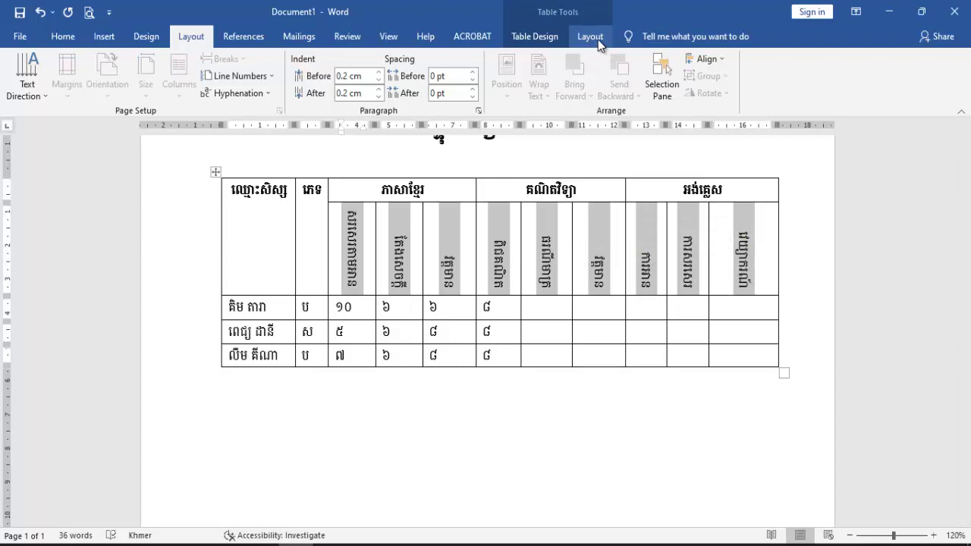
{"action": "left_click", "coordinate": [597, 37]}
{"action": "left_click", "coordinate": [742, 73]}
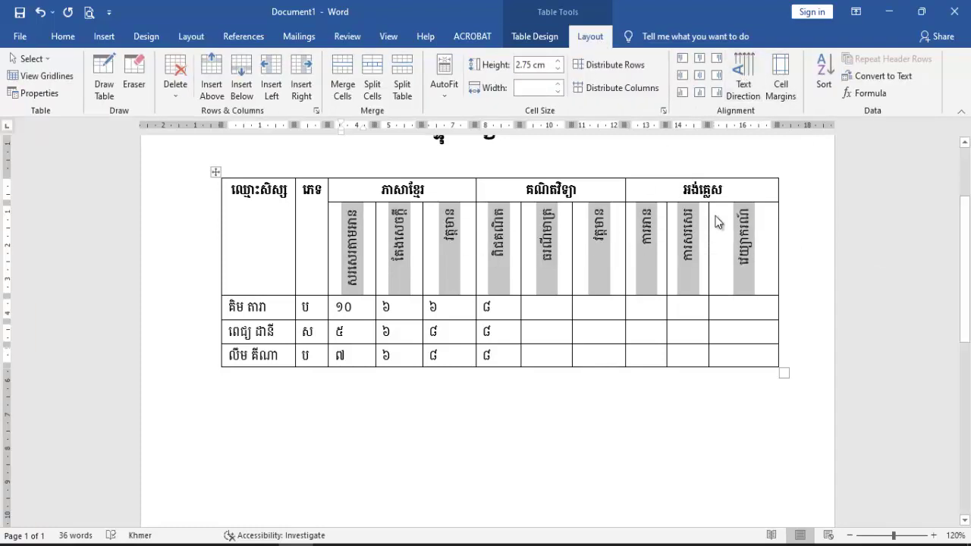
{"action": "left_click", "coordinate": [67, 35]}
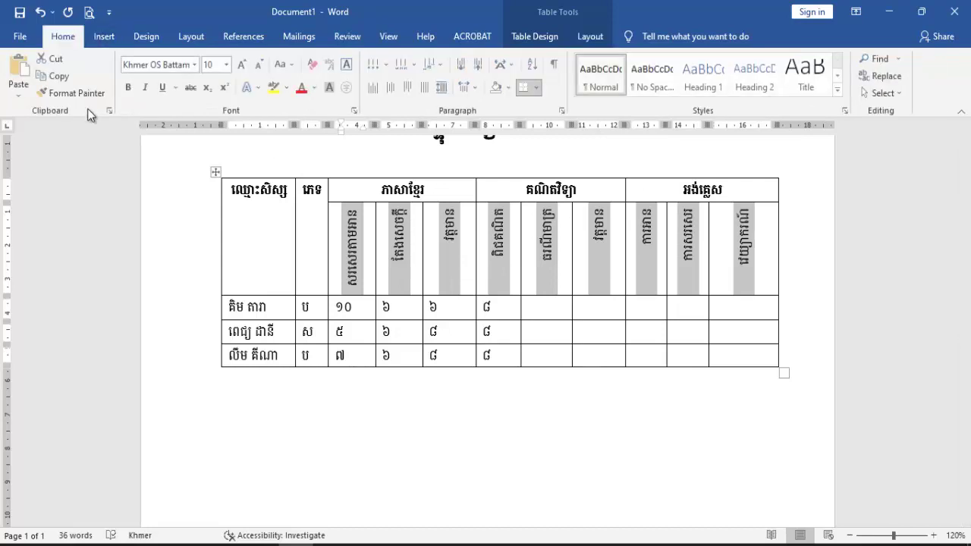